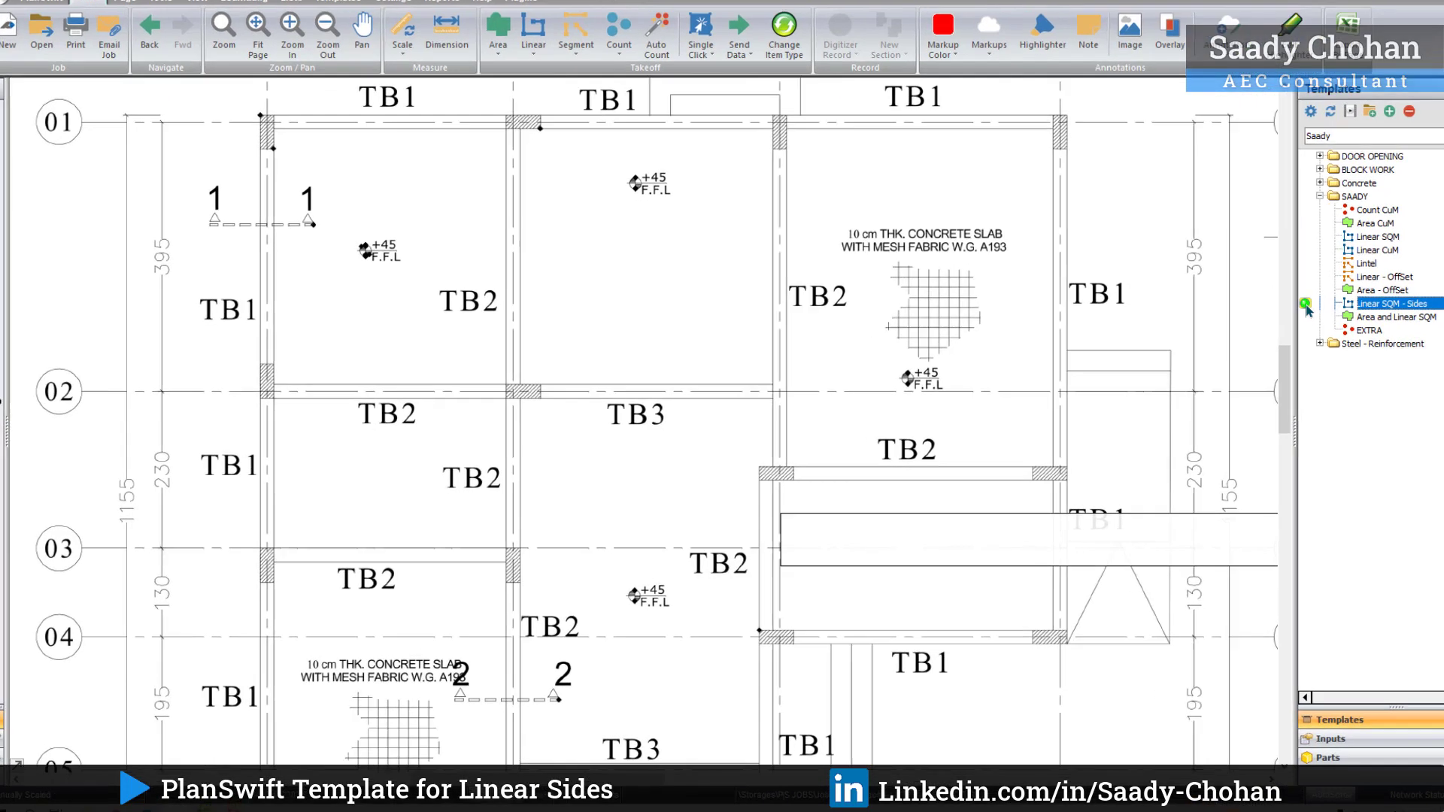
Step: Rename the item 'Beam Shuttering' with Side A 0.45 ×2 and Side B 0.20 ×1
double_click(1264, 313)
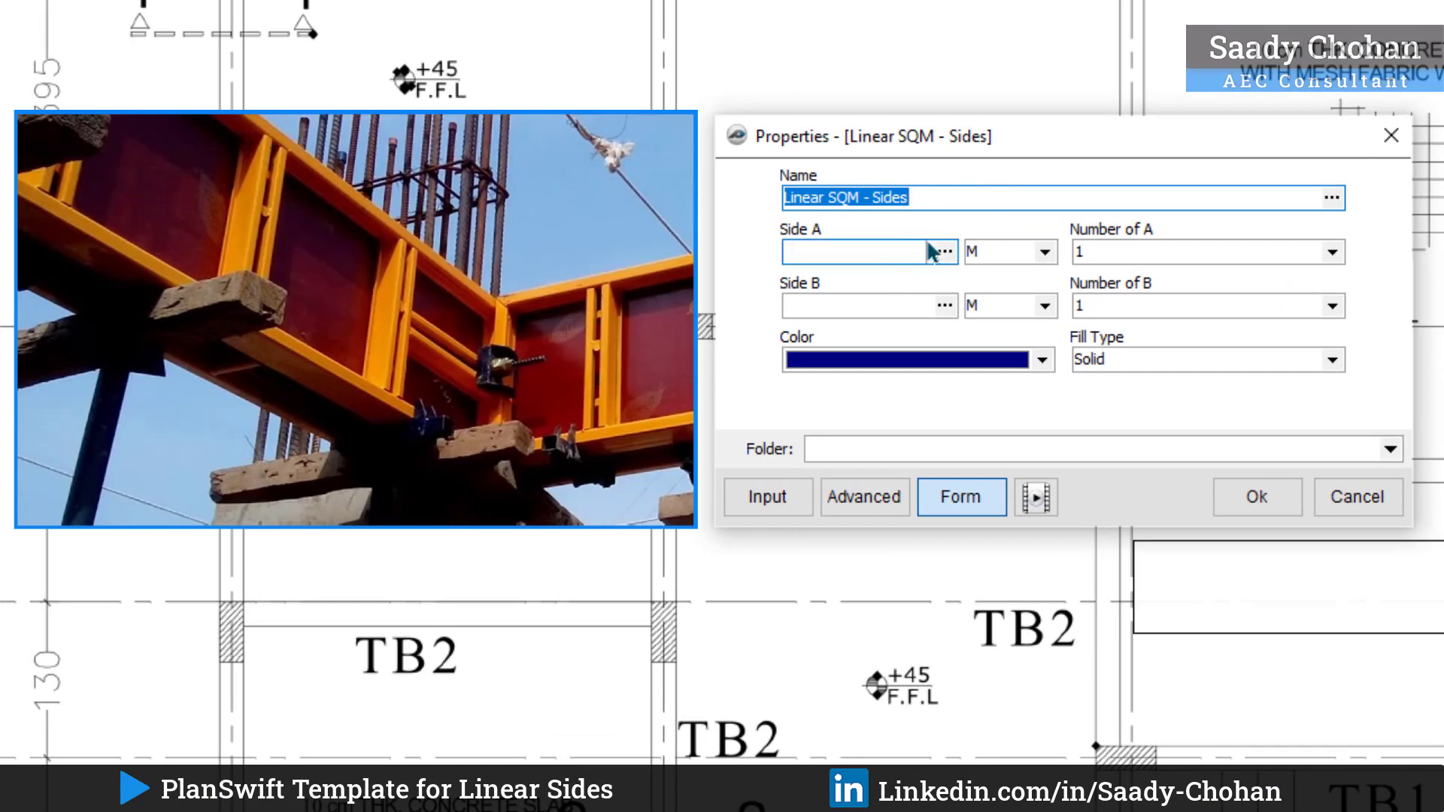
type("Beam Shutterin")
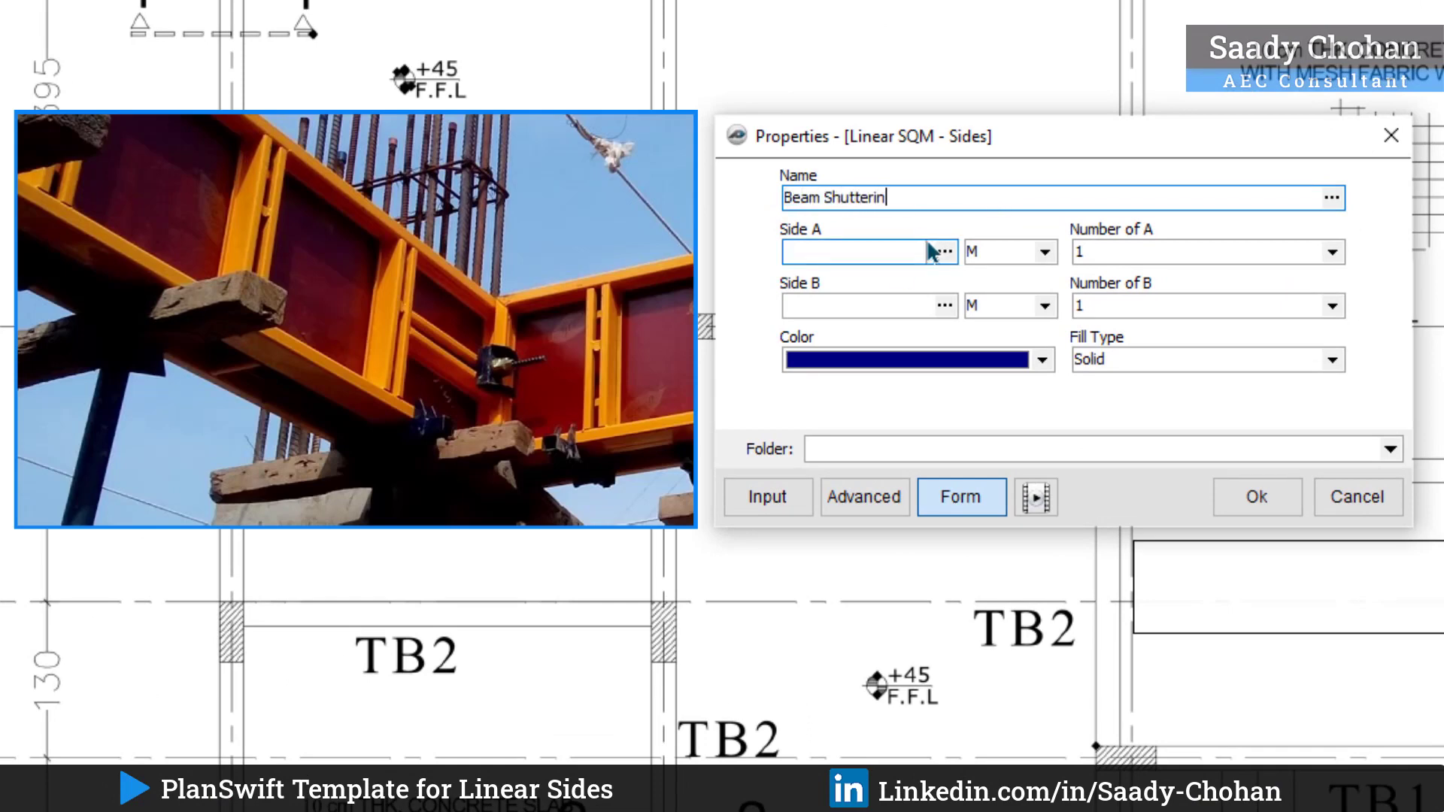
type("g")
left_click(835, 257)
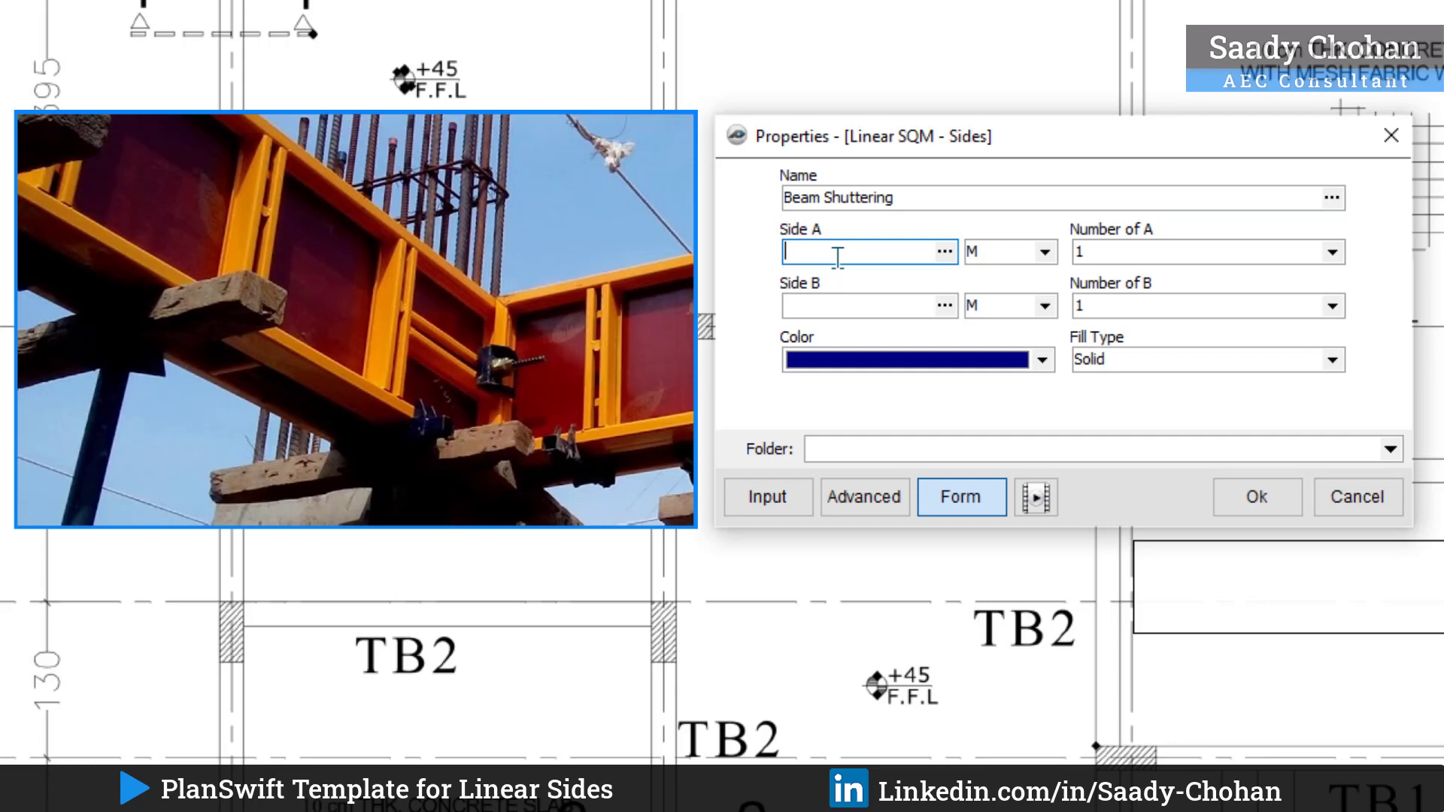
type("0.45")
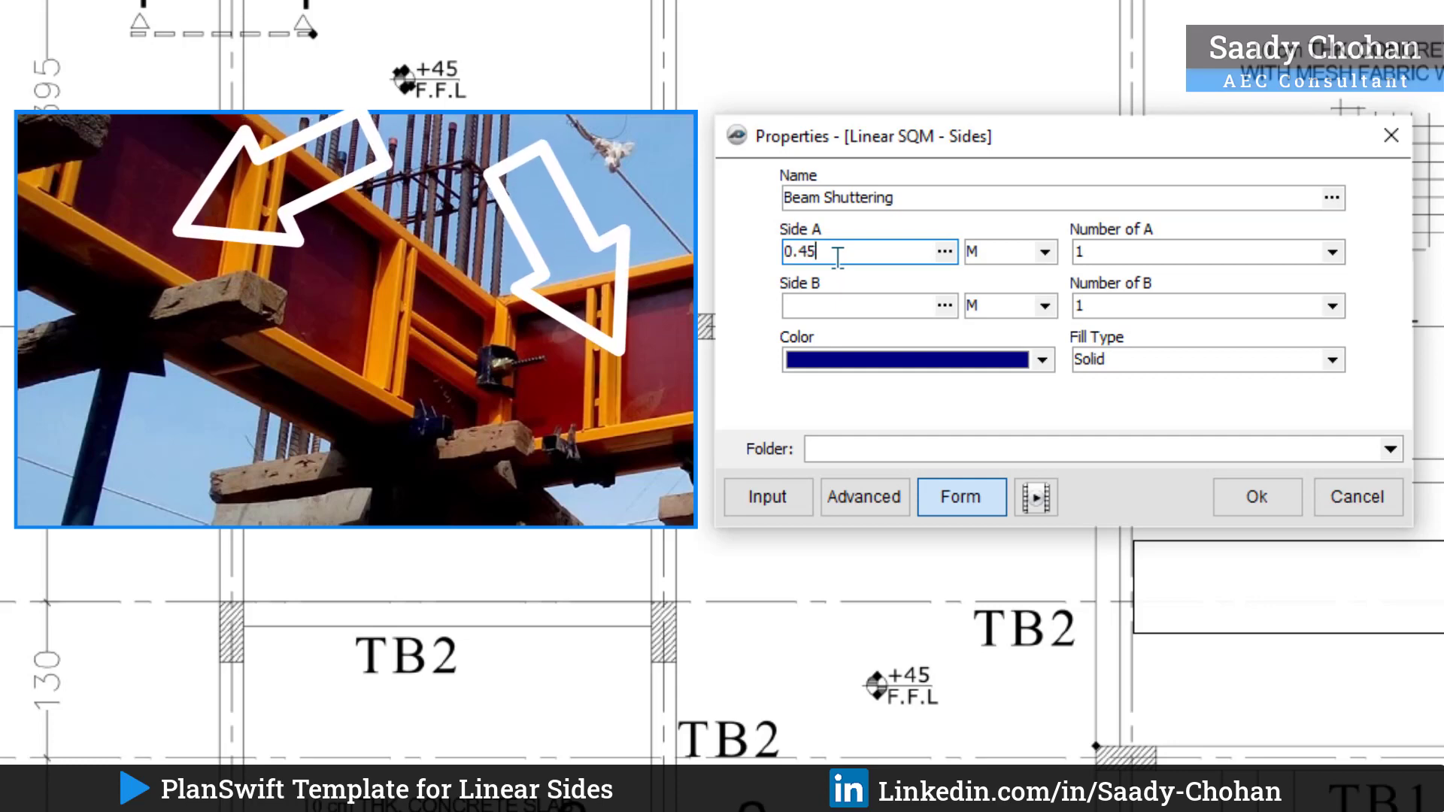
left_click(1332, 253)
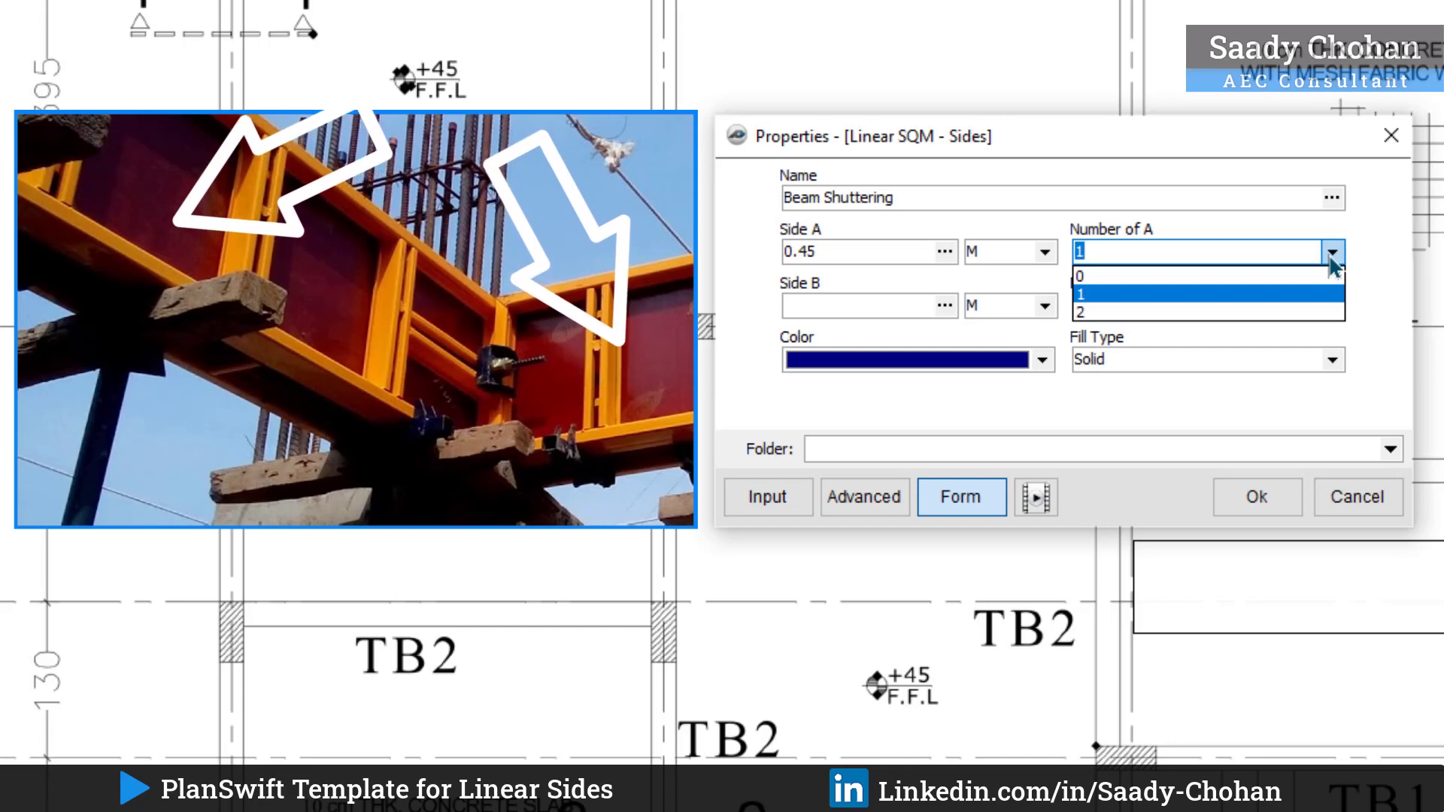
left_click(1274, 313)
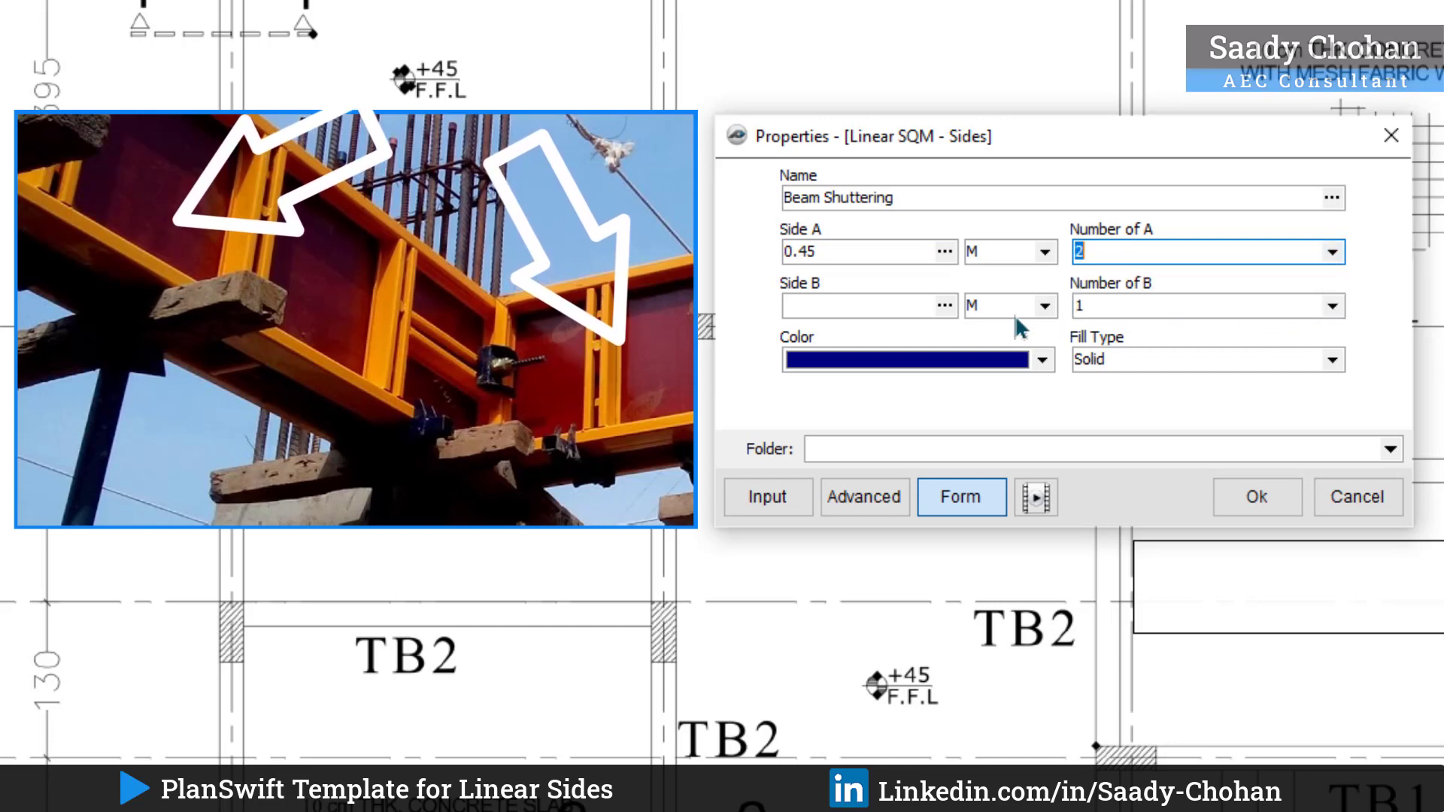
left_click(892, 306)
type("0.")
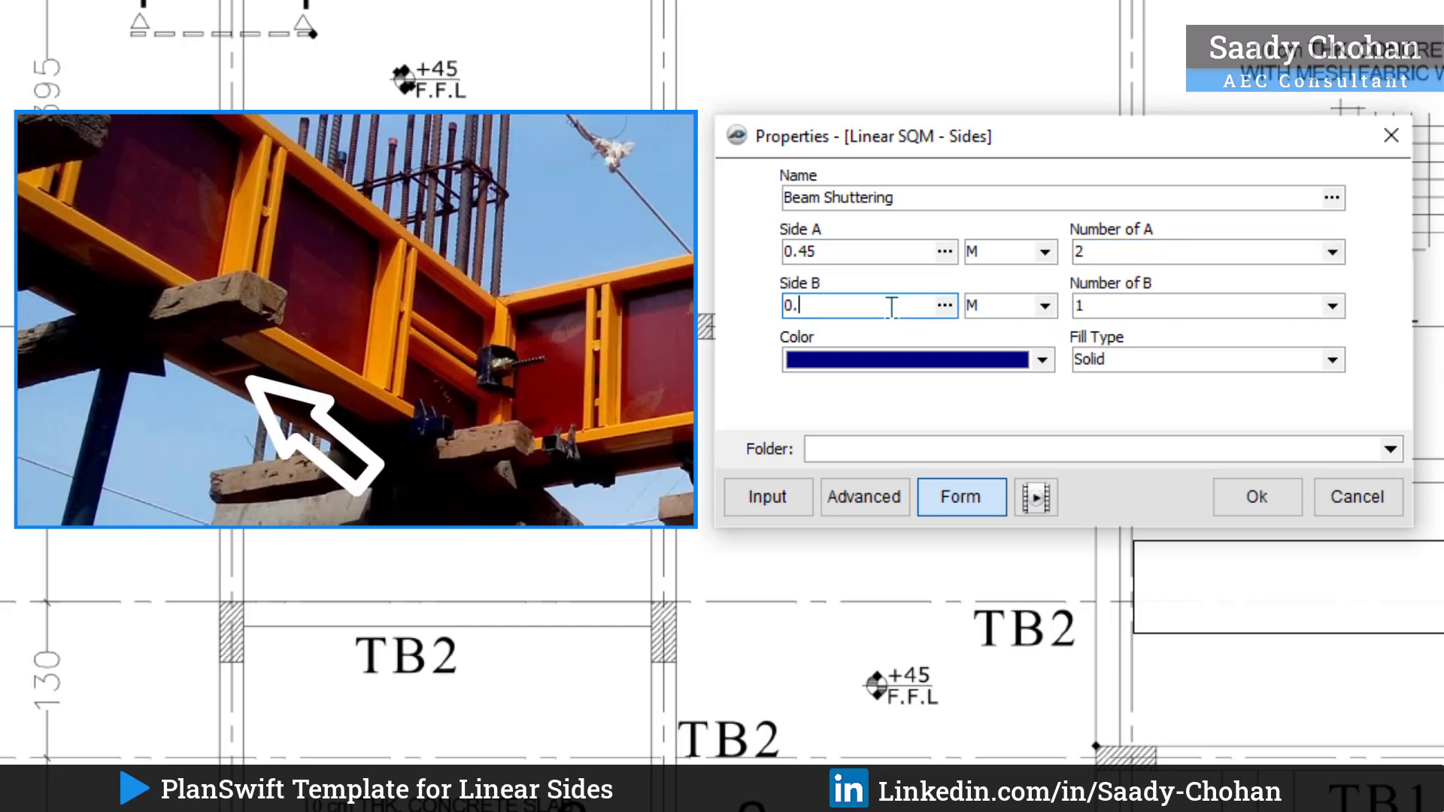
type("20")
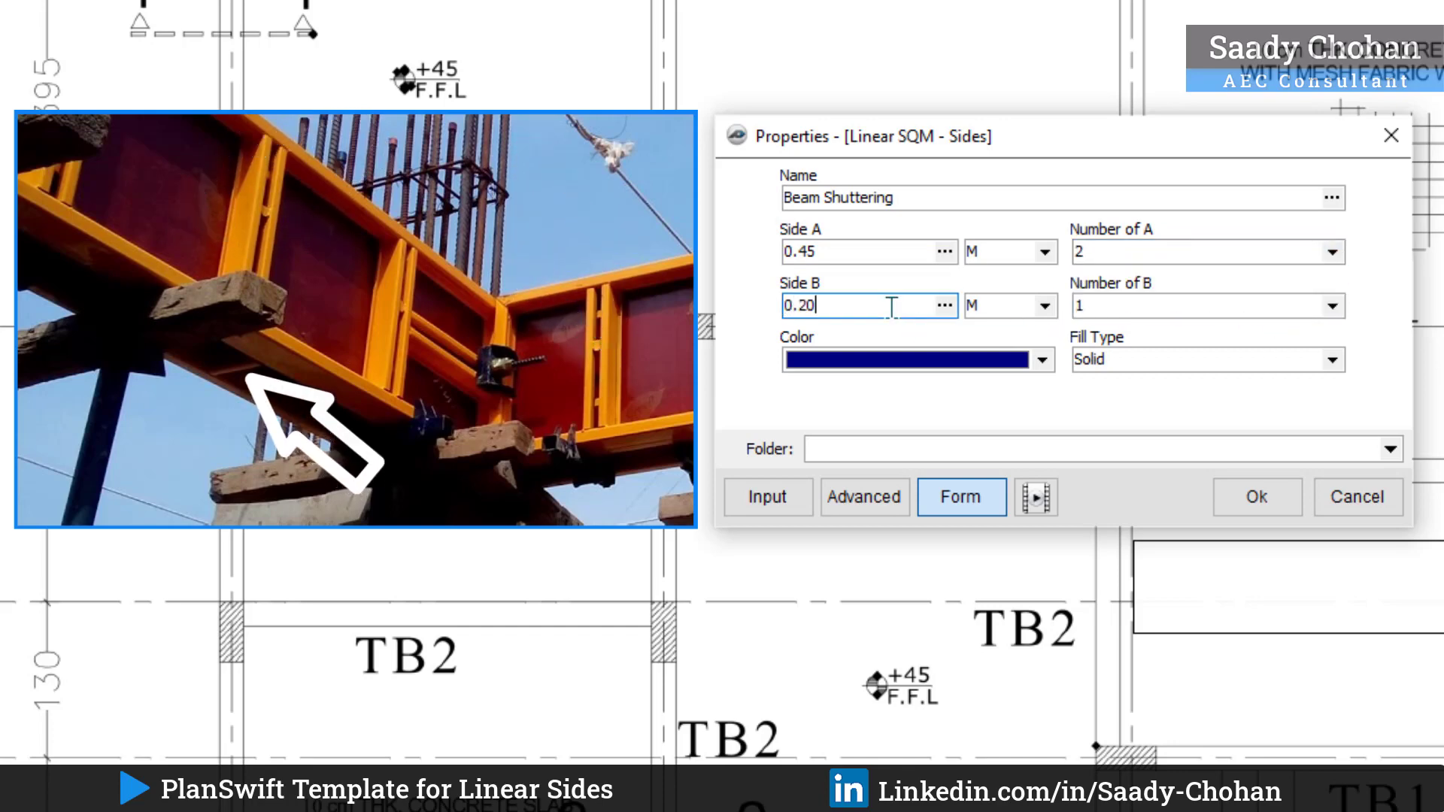
left_click(1334, 306)
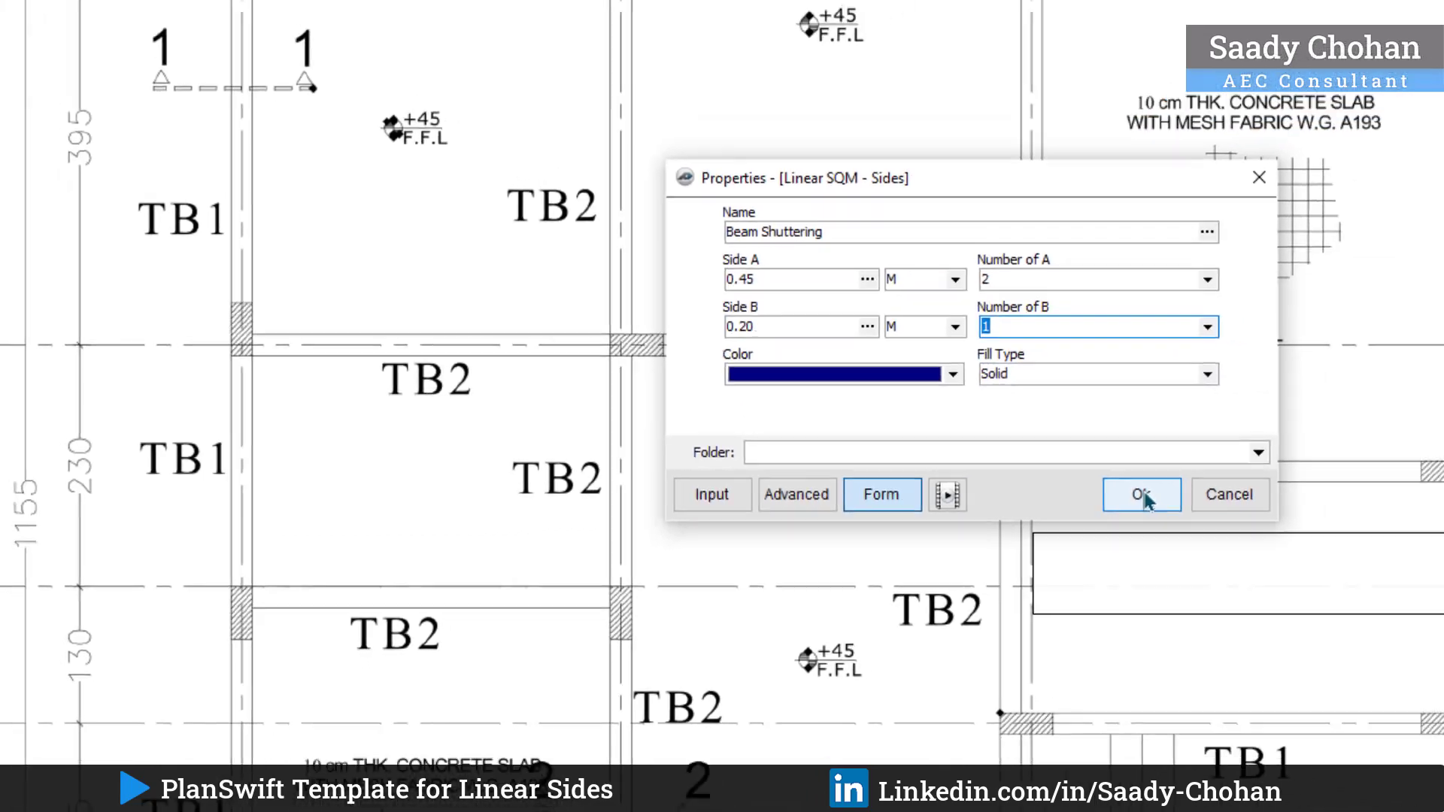
Step: Trace the beam along line 01 and down grid D, giving 22.9 SQ M
left_click(1142, 495)
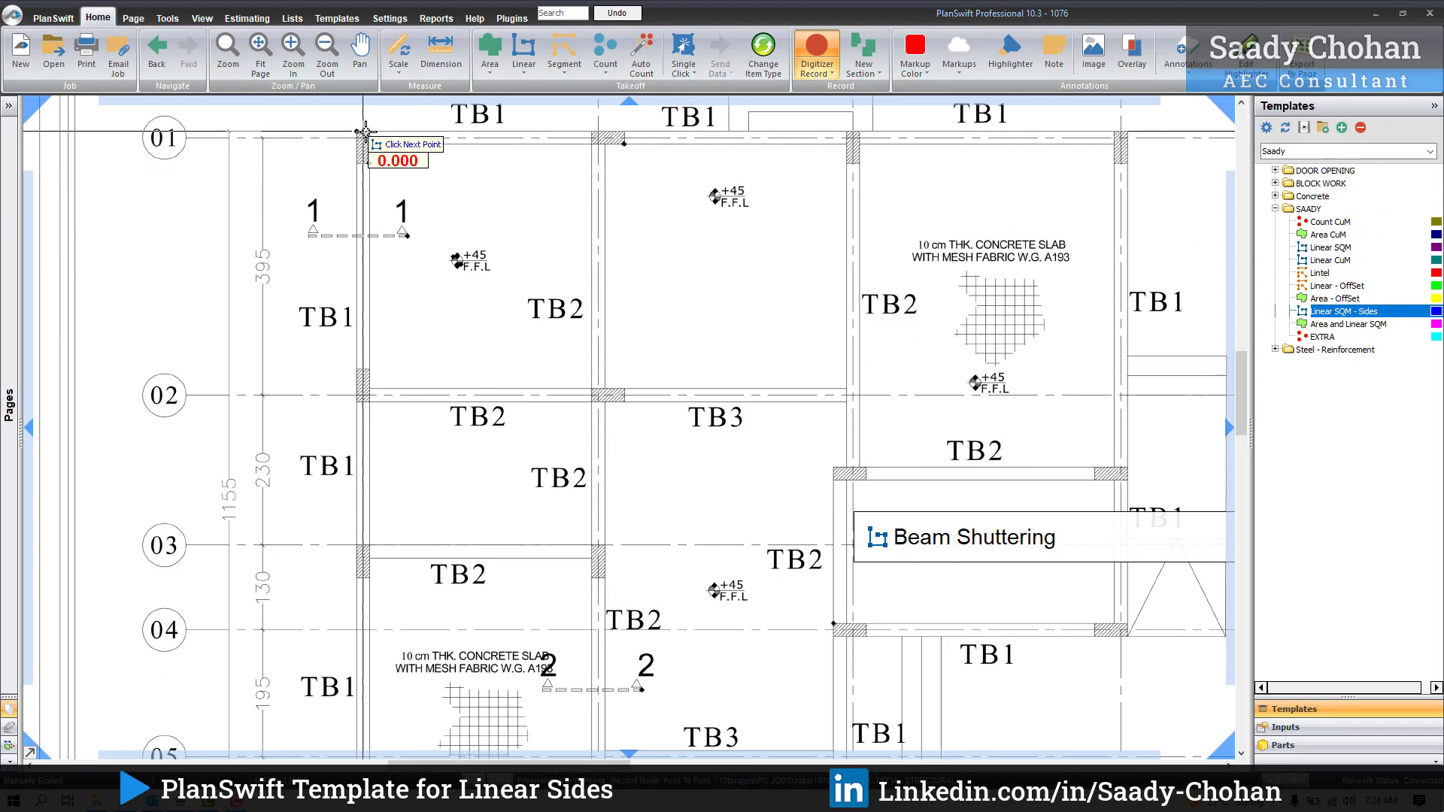
scroll(365, 131, "down", 2)
left_click(870, 132)
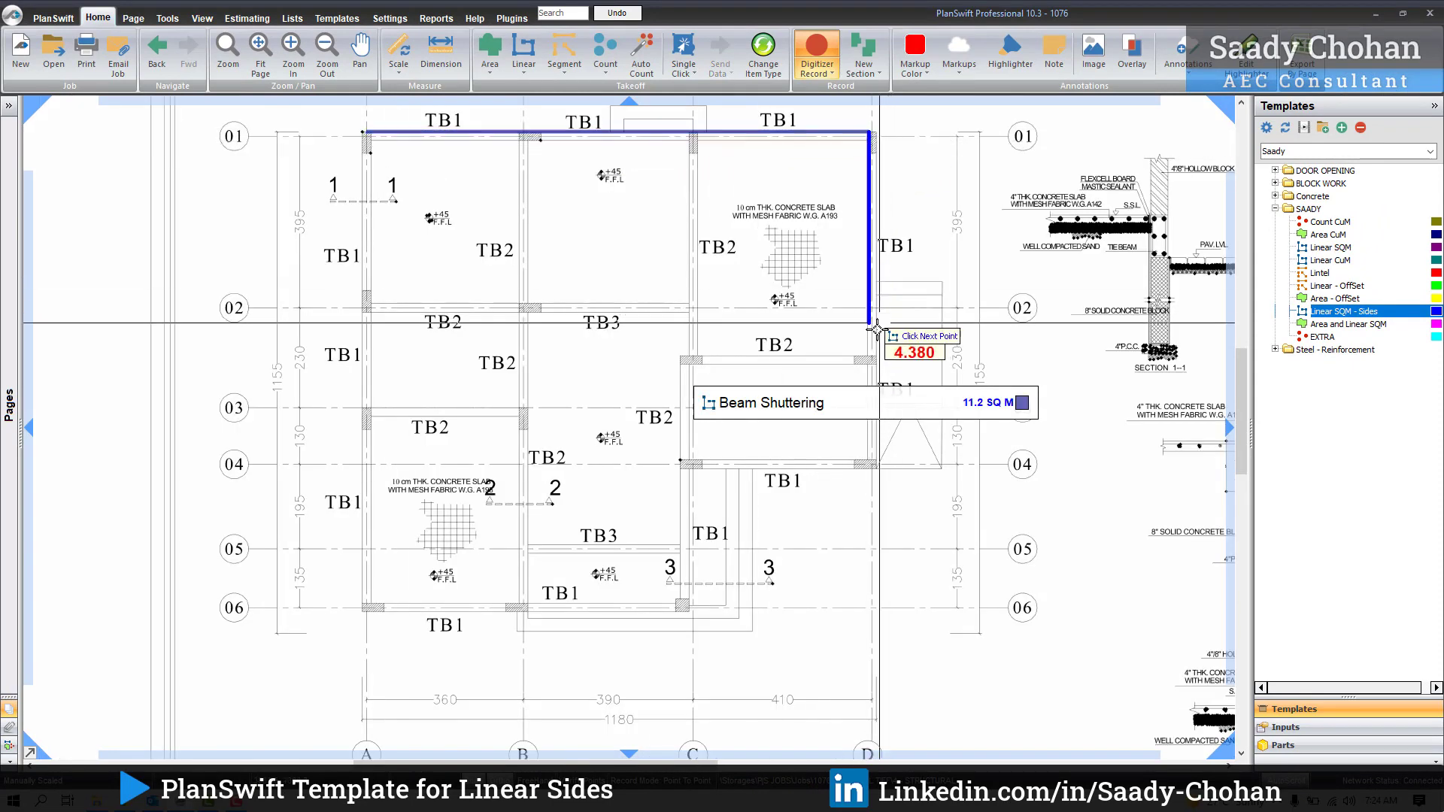
left_click(870, 358)
double_click(692, 359)
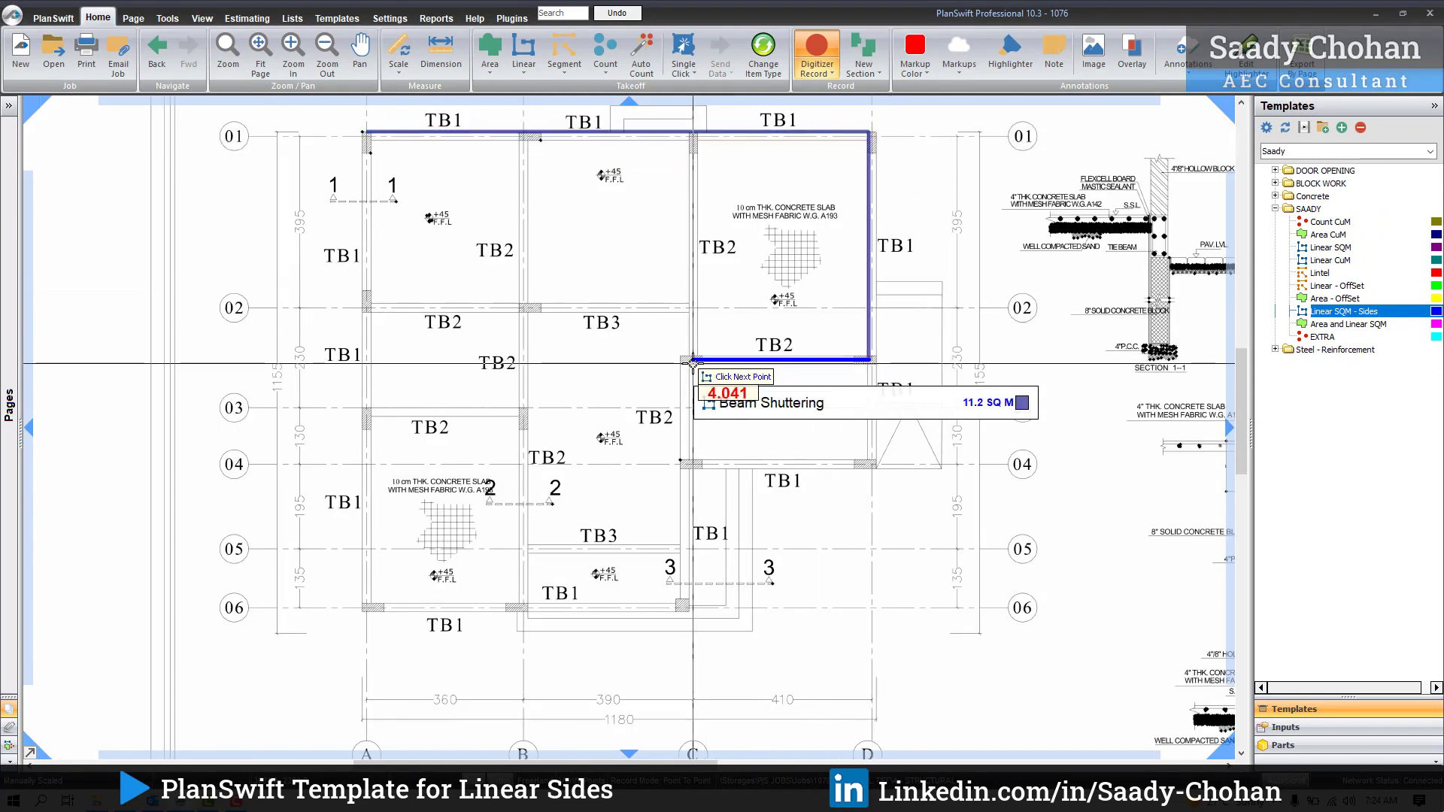
right_click(713, 271)
left_click(748, 289)
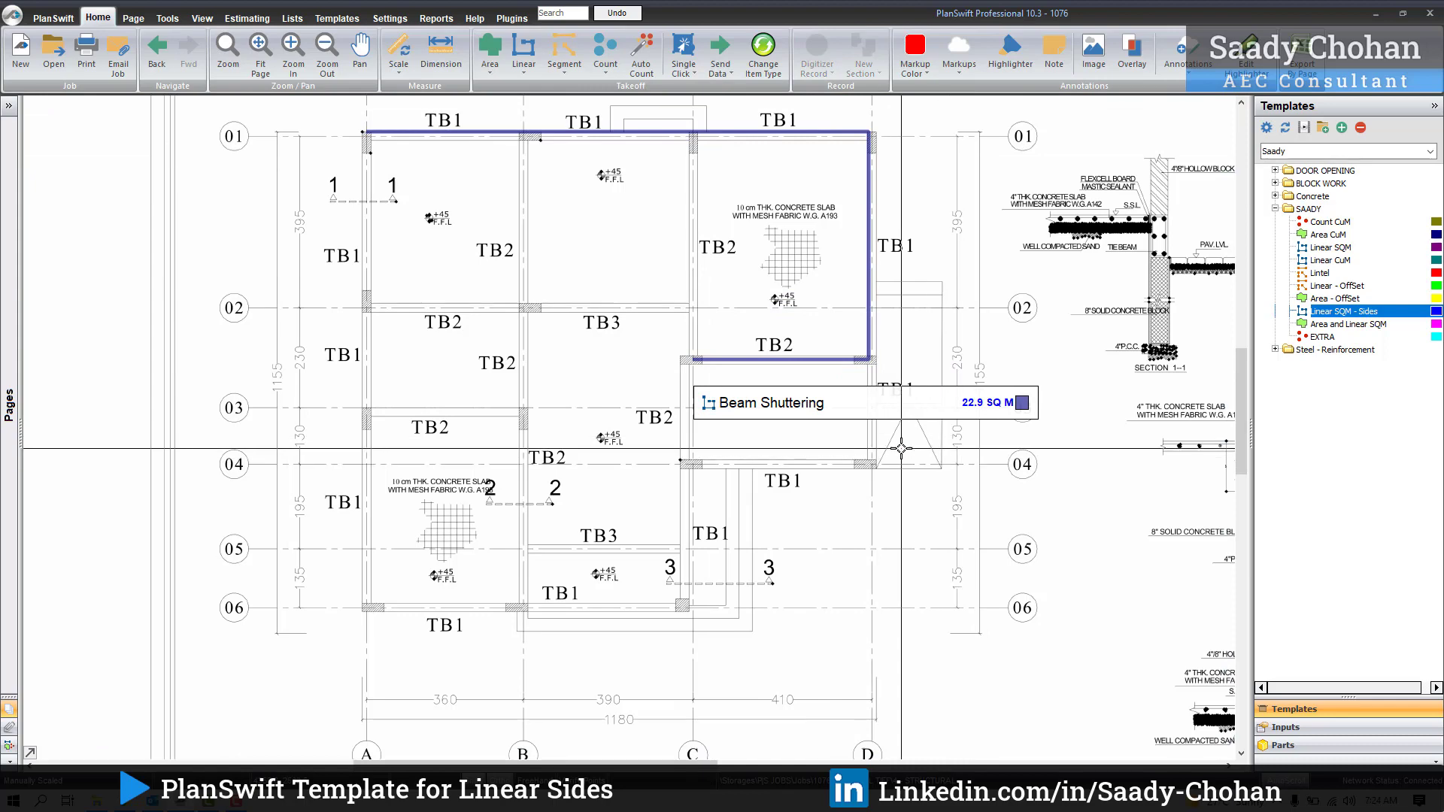
scroll(773, 201, "up", 1)
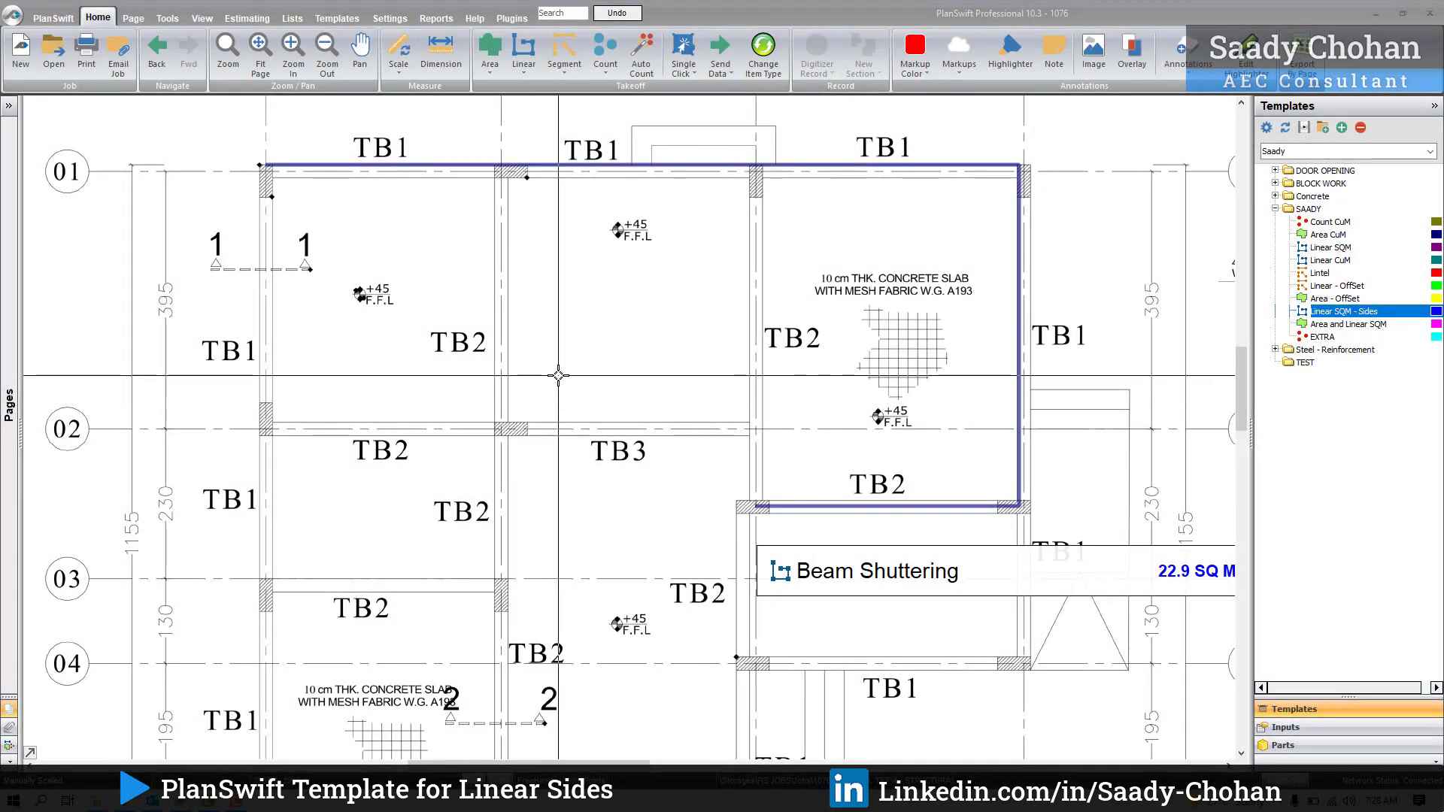
Step: Add a new linear template 'Linear SQM - Sides' to the TEST folder and reopen its properties
left_click(337, 18)
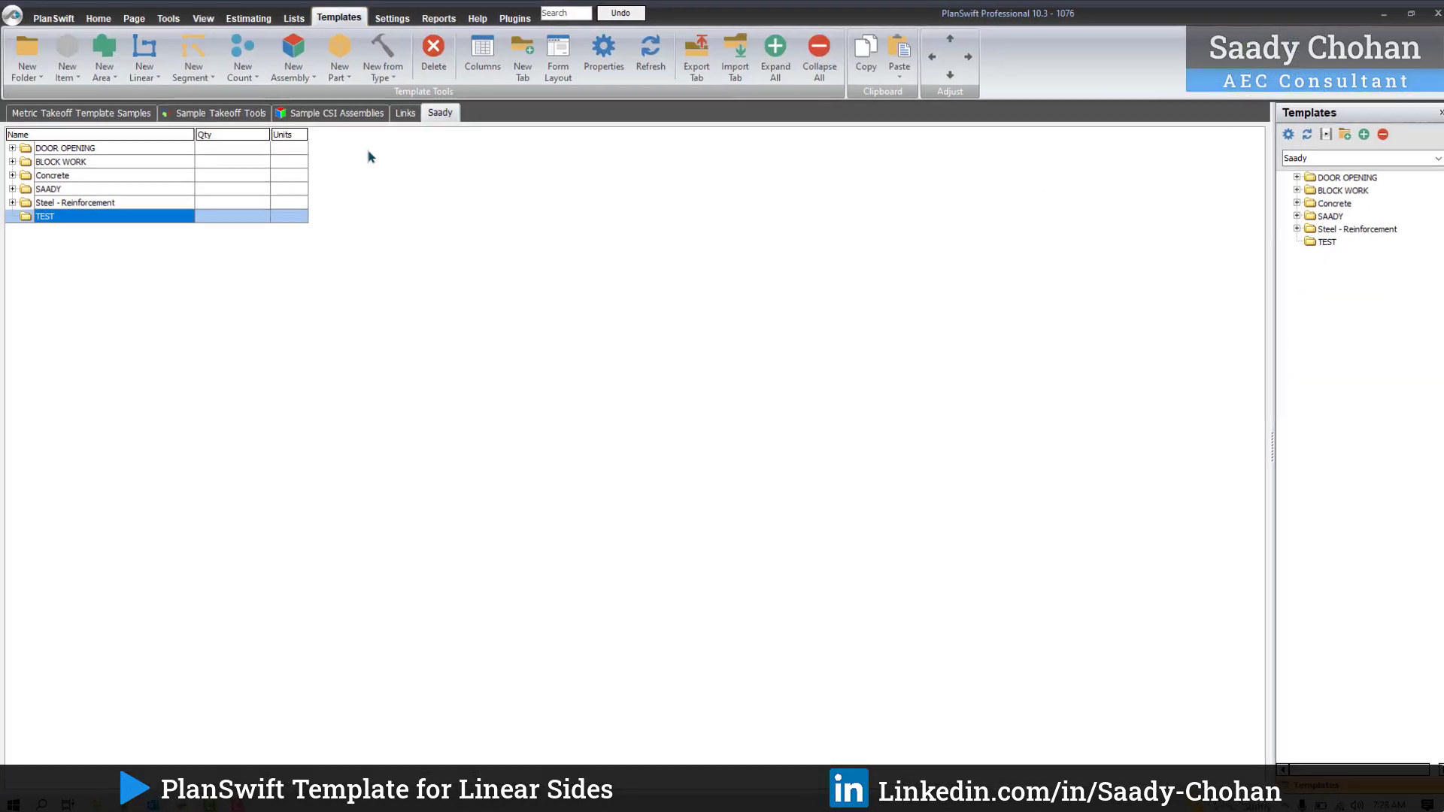
left_click(144, 53)
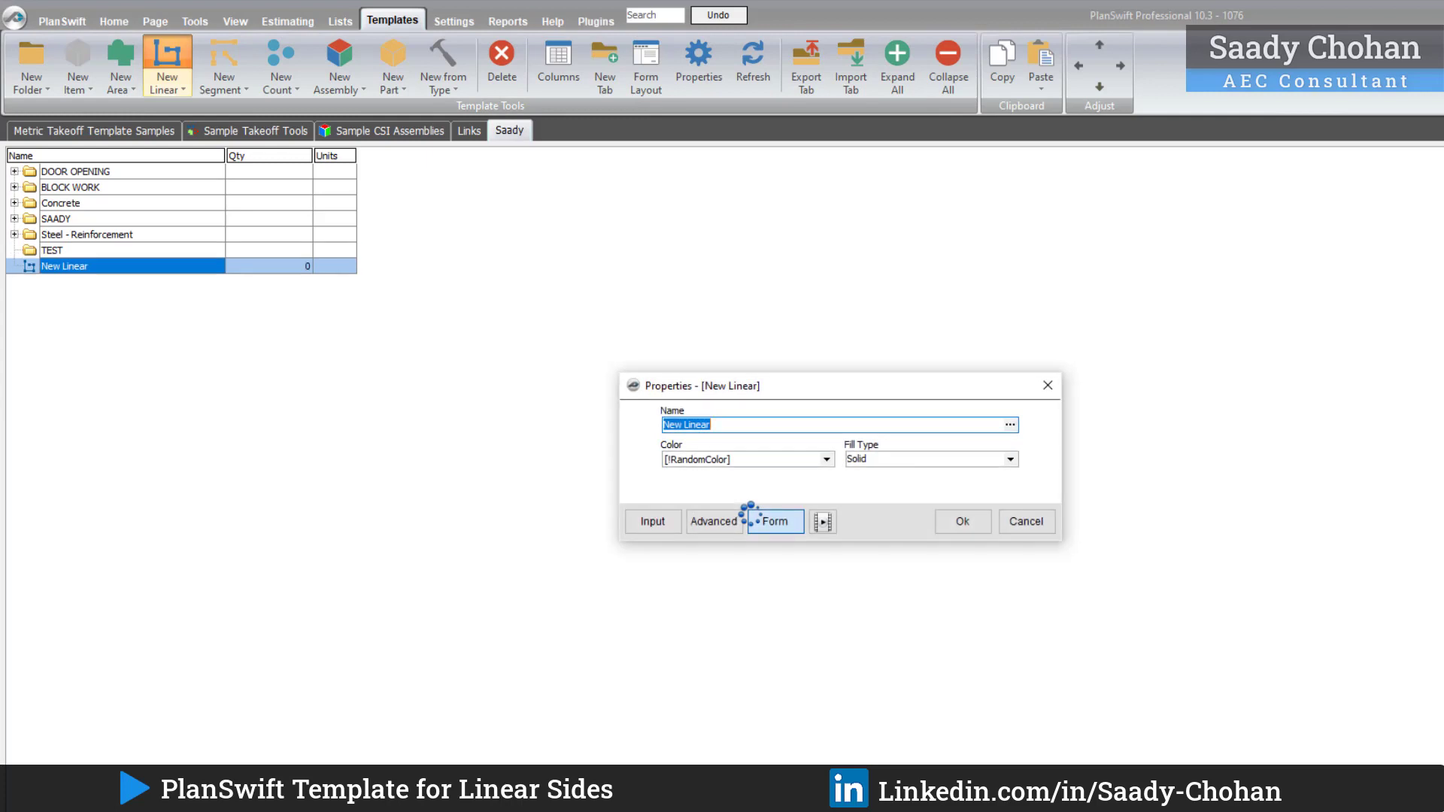
type("Linear SQM - Sides")
left_click(965, 527)
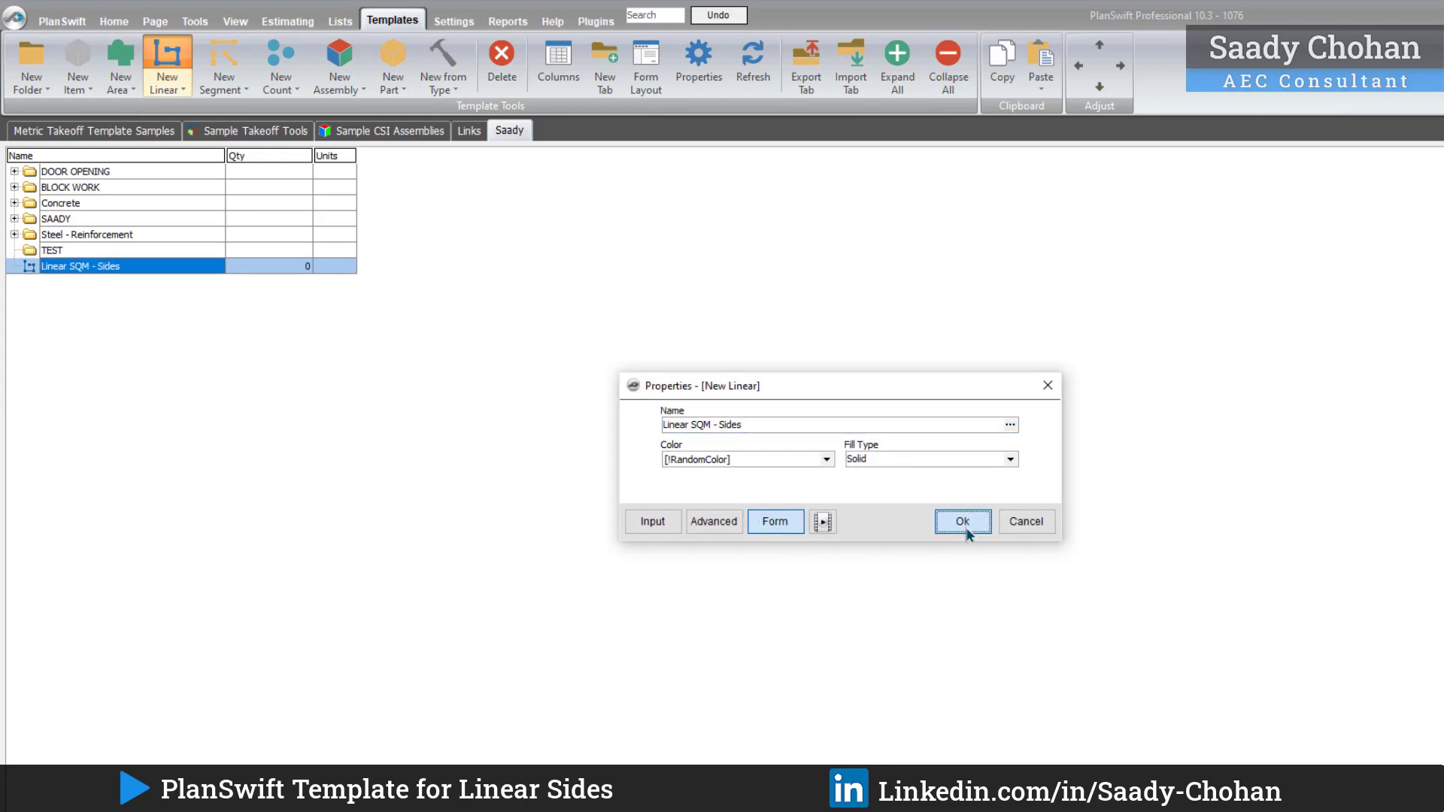
right_click(98, 263)
left_click(124, 278)
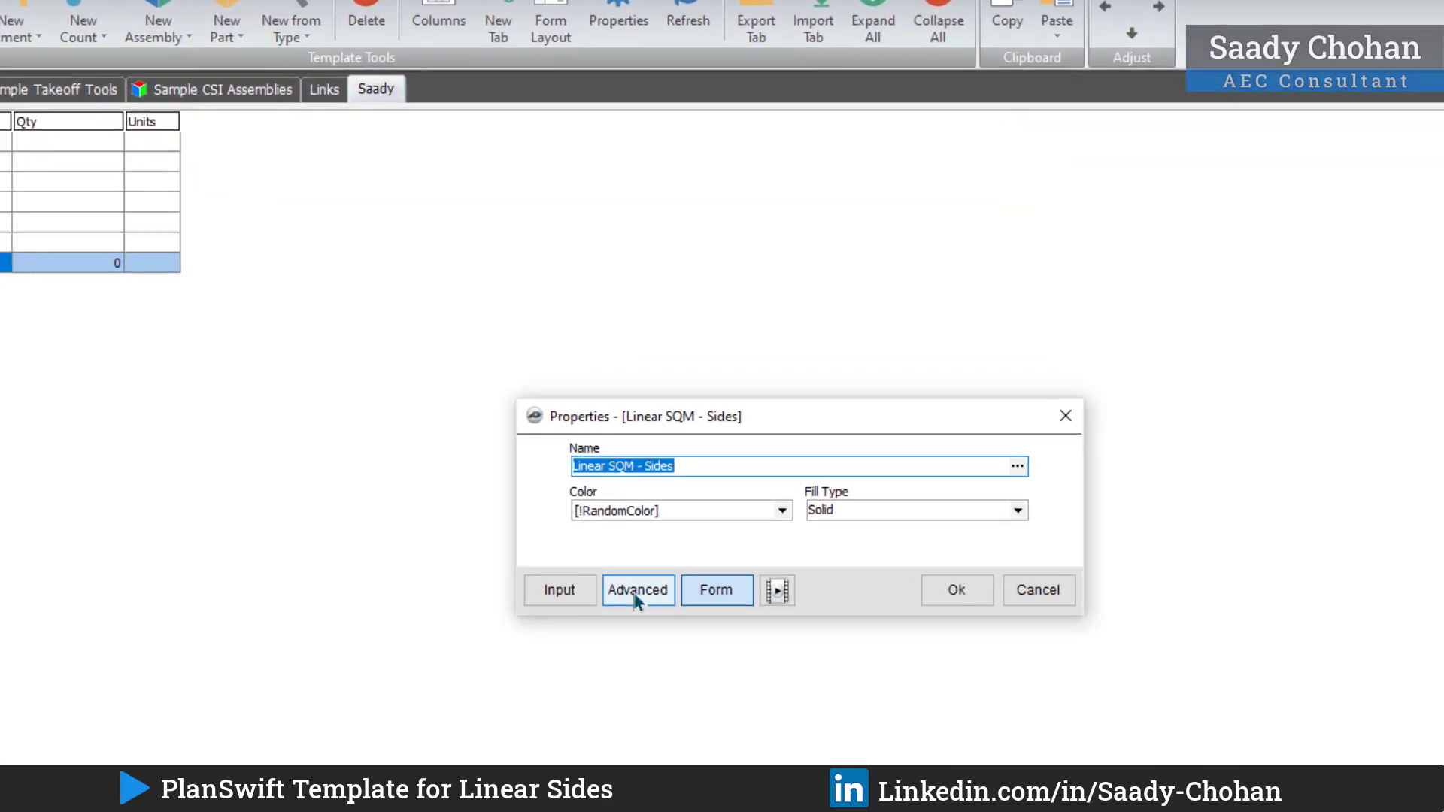
Step: In the advanced grid, add a Side A property in the Estimating group
left_click(636, 592)
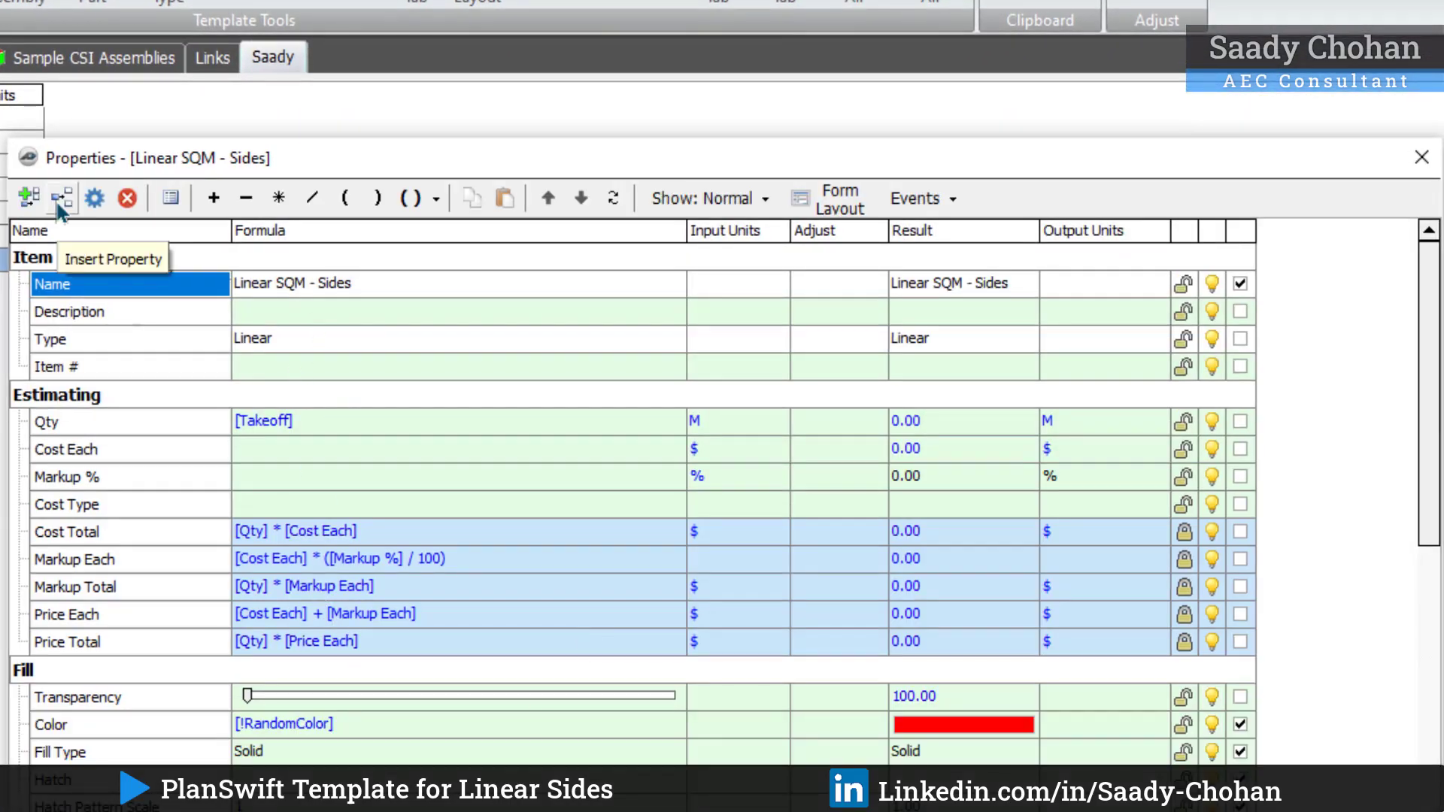
left_click(62, 197)
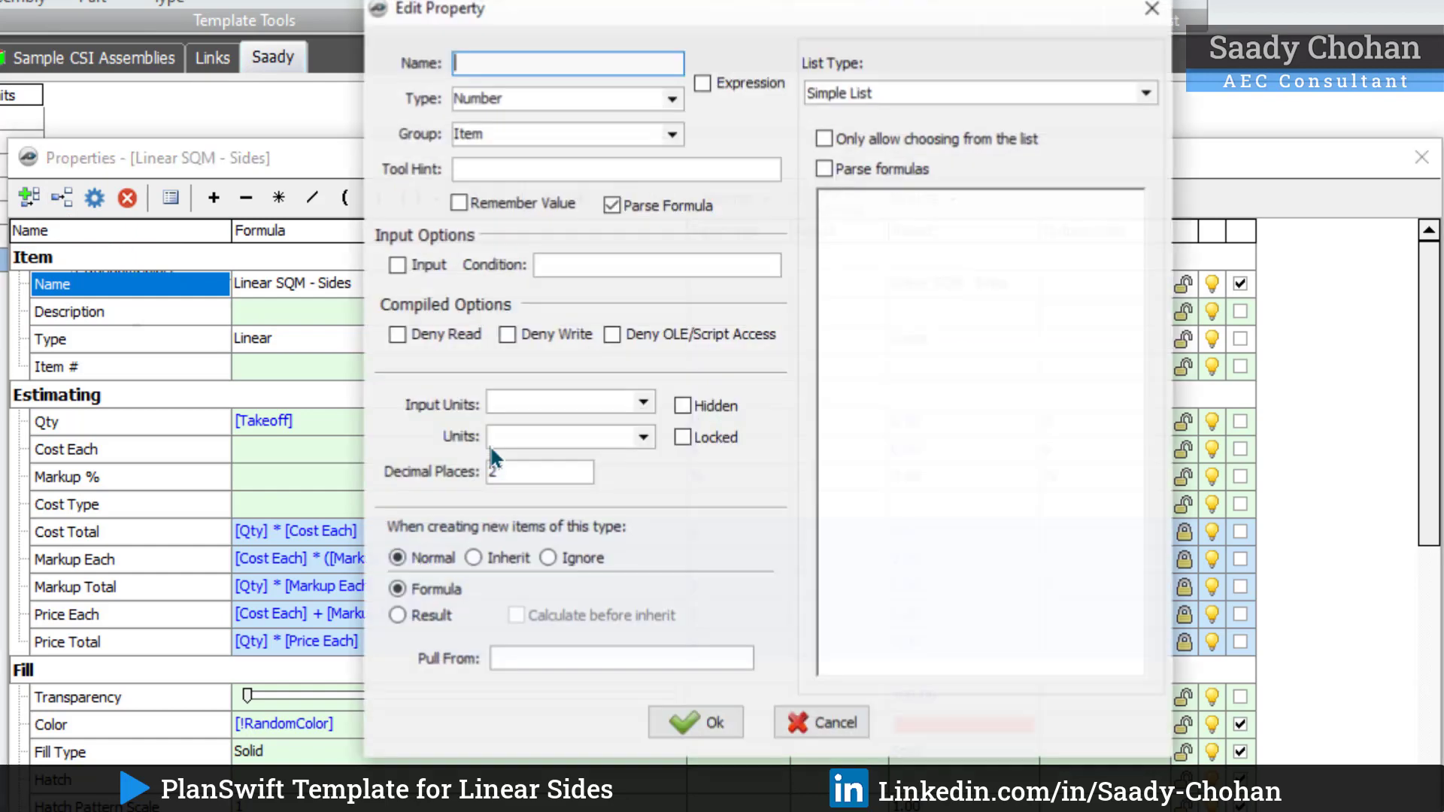
left_click(672, 133)
left_click(611, 176)
left_click(541, 72)
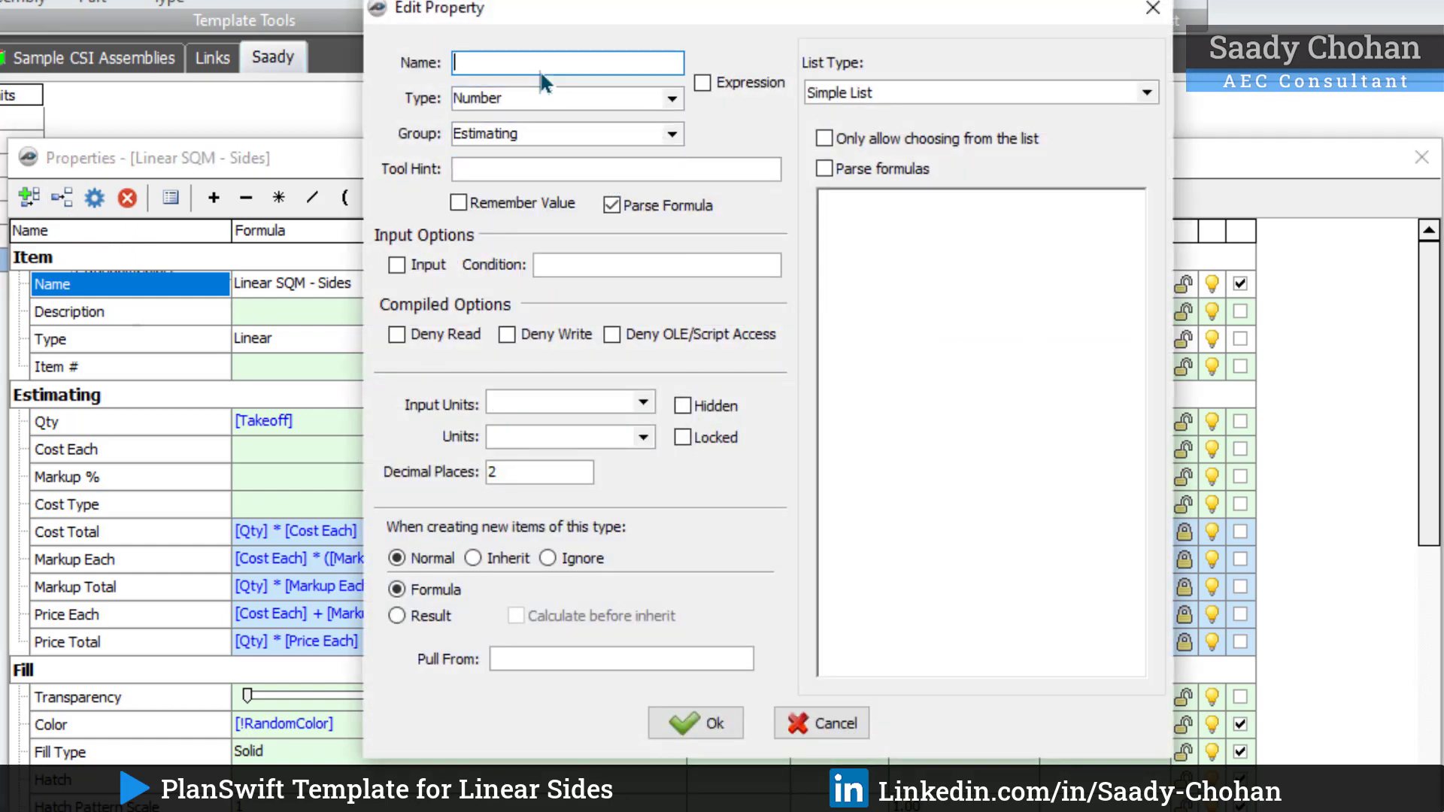
type("Side A")
left_click(689, 723)
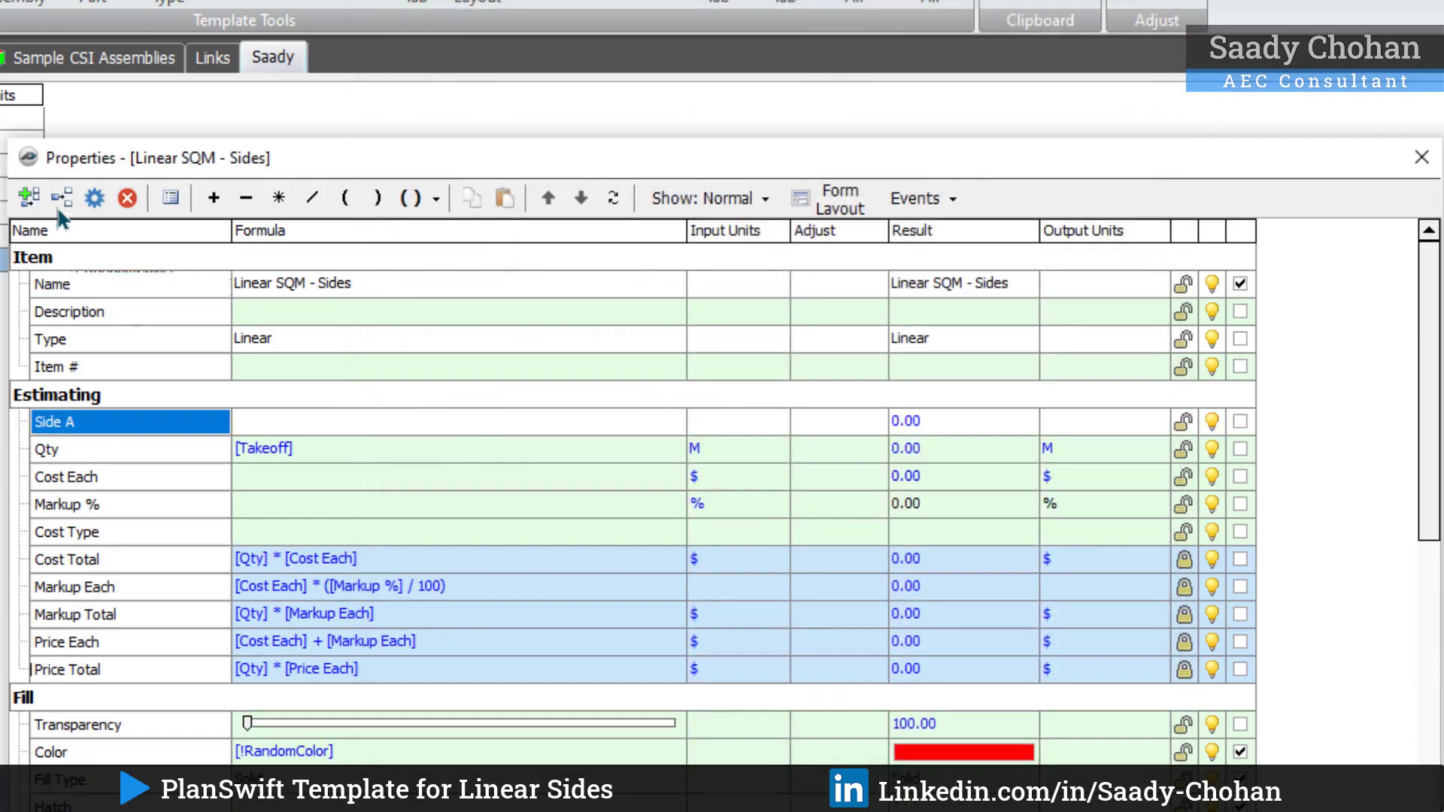
Step: Add the Side B, Number of A and Number of B properties
left_click(60, 212)
type("Side B")
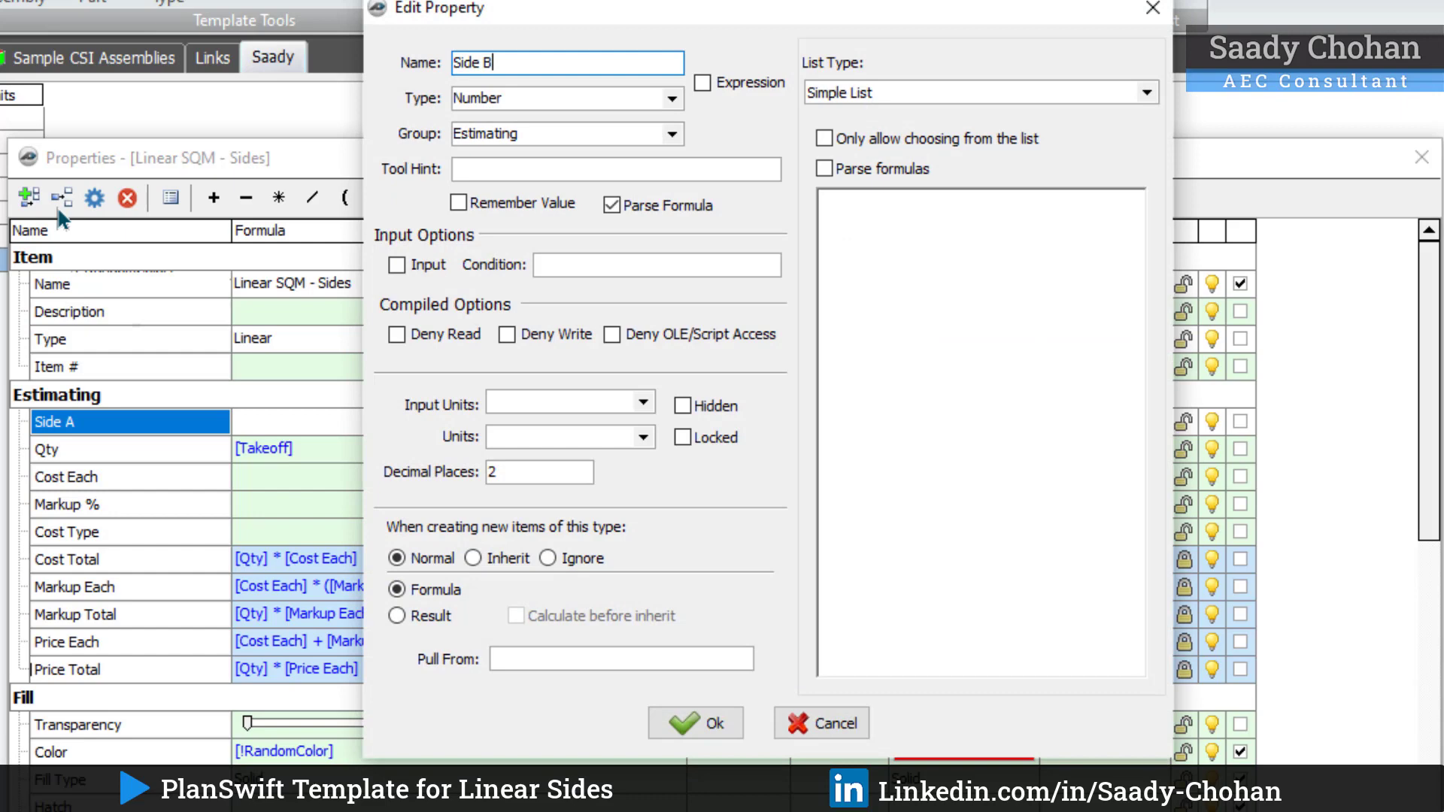
left_click(688, 723)
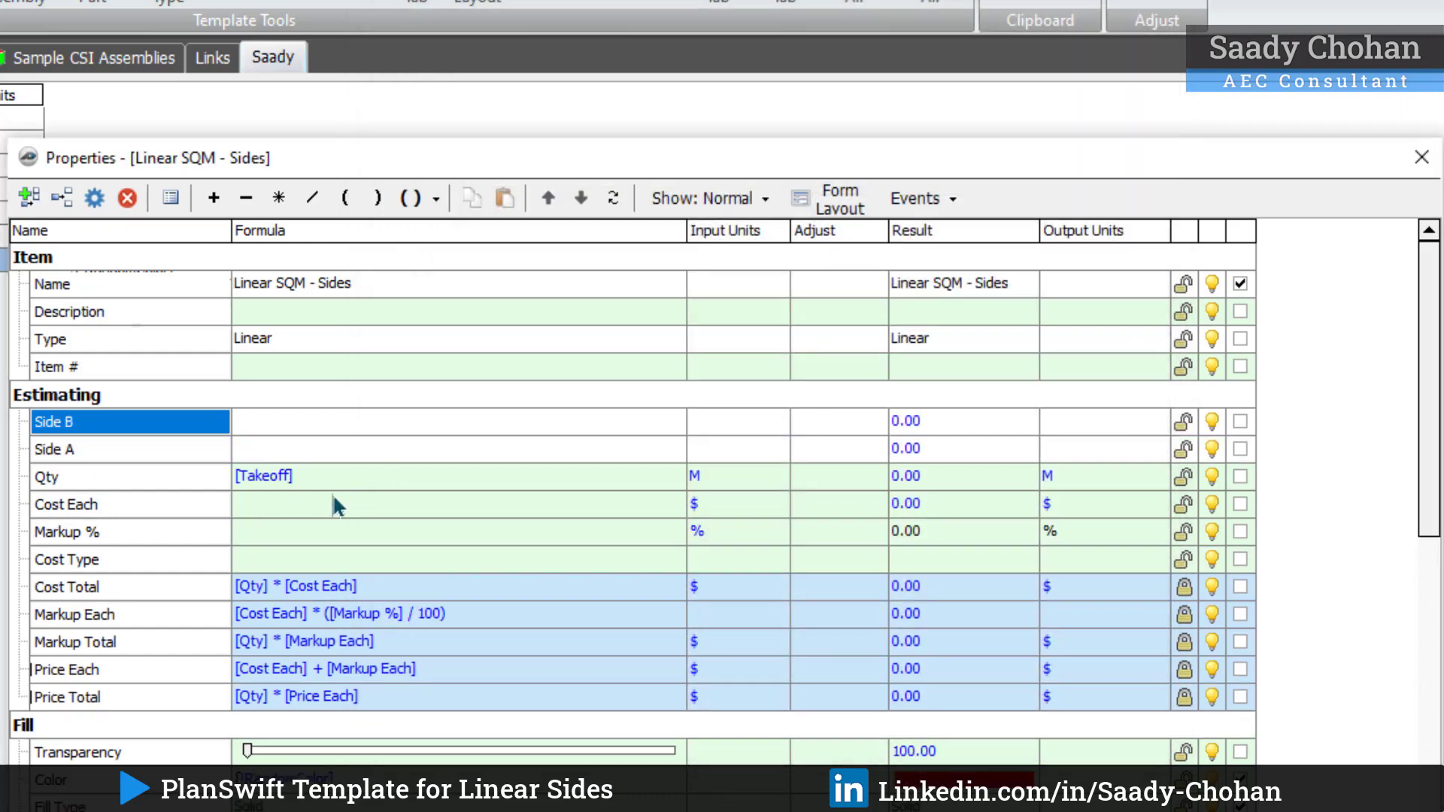
left_click(59, 206)
type("Number of ")
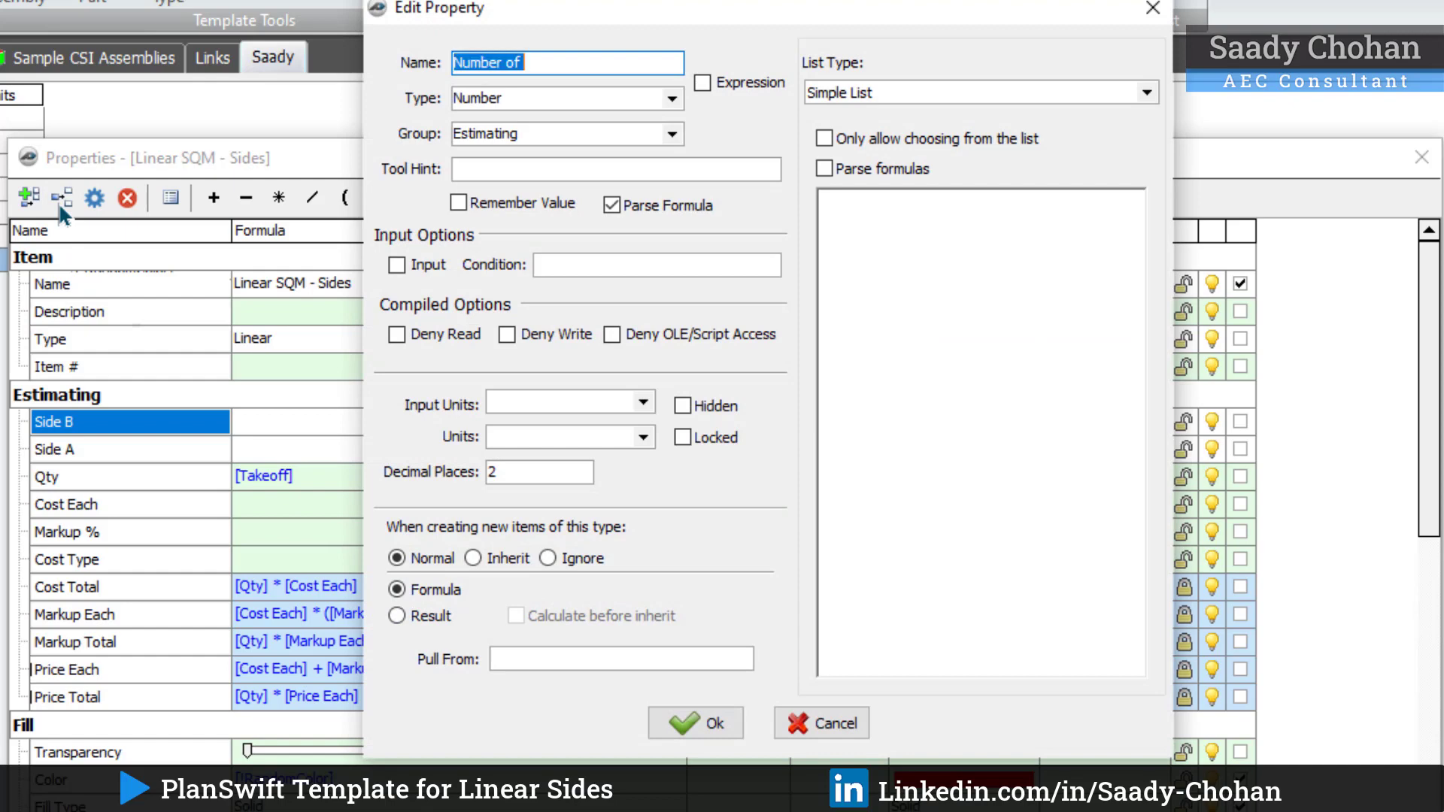
type("A")
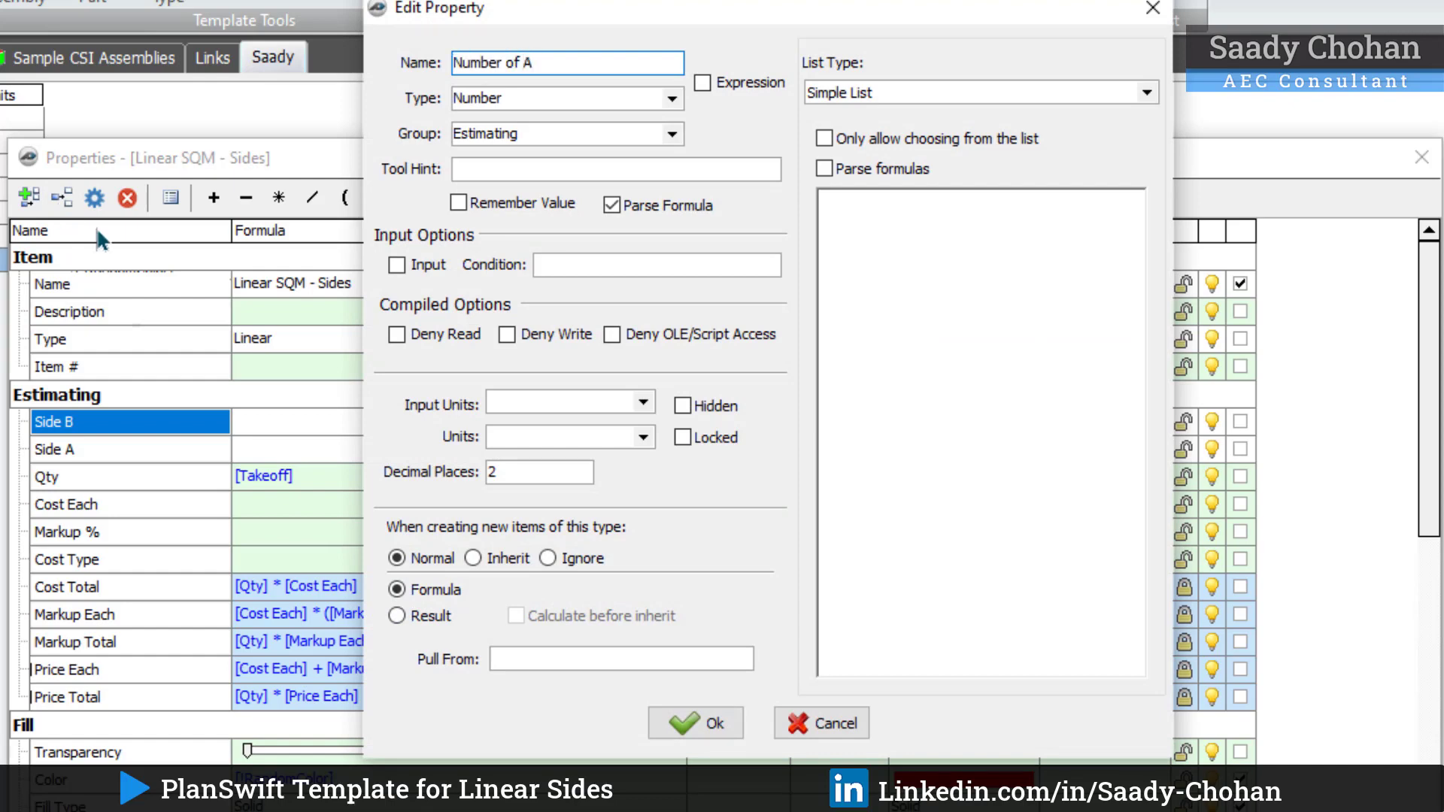
left_click(710, 722)
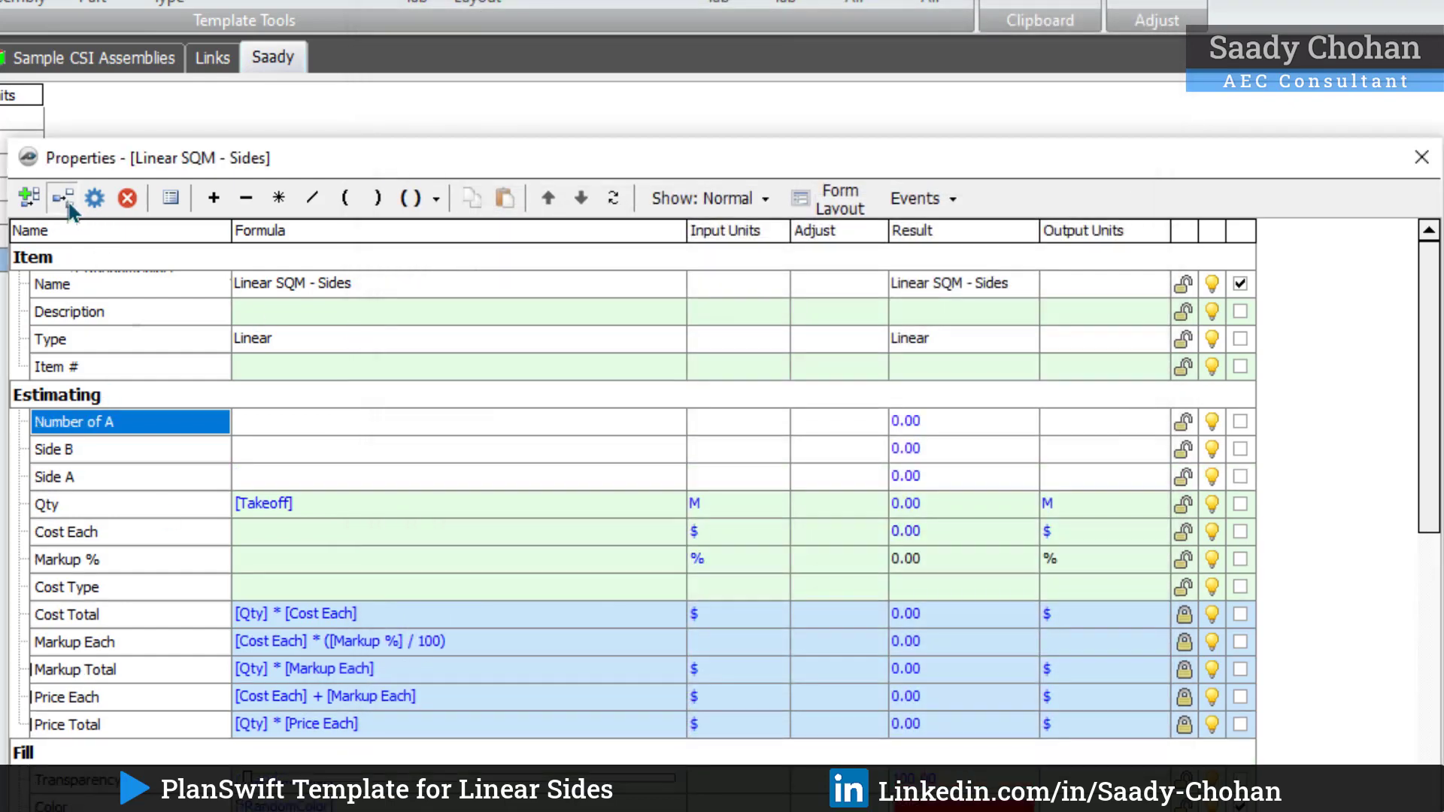
left_click(63, 198)
type("Number of B")
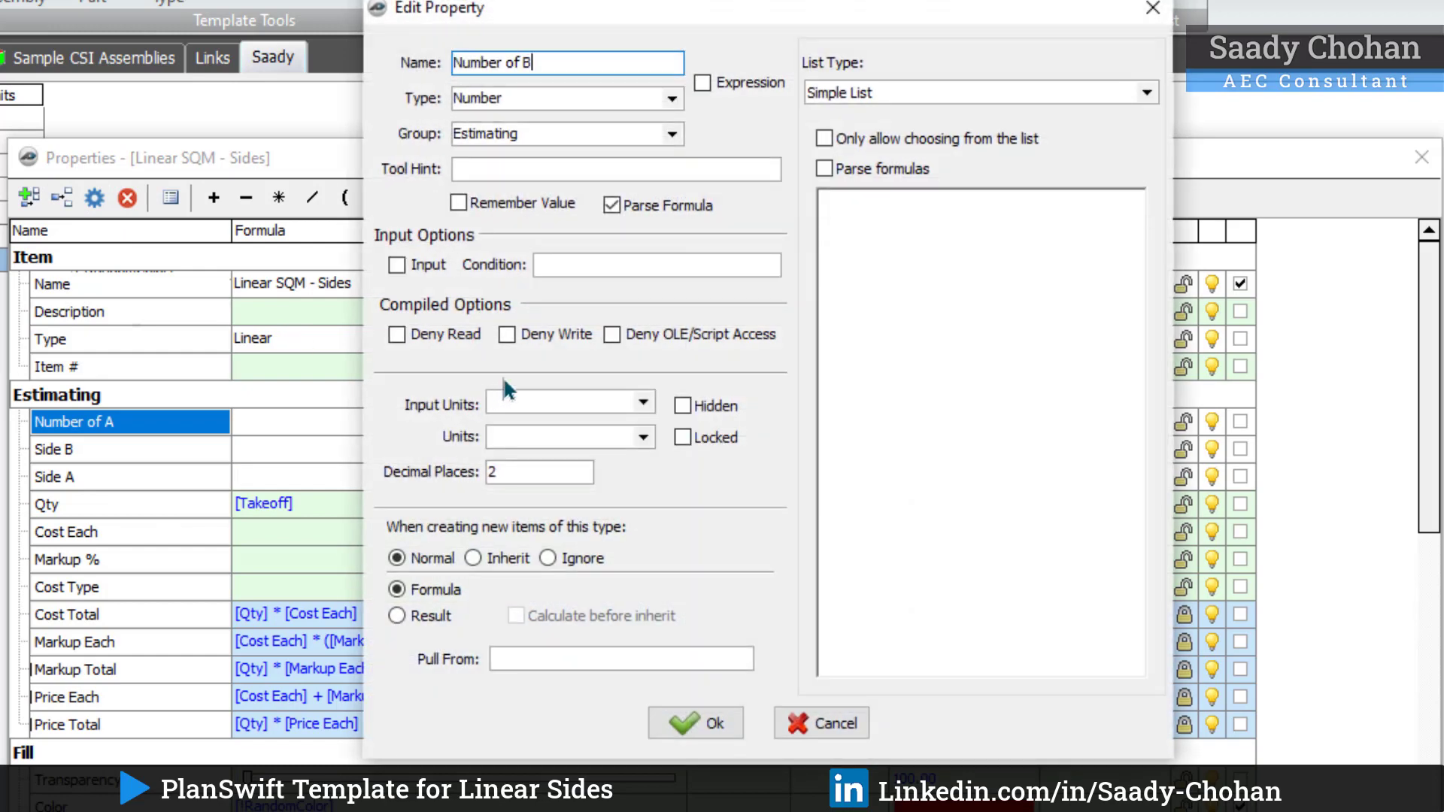
left_click(711, 722)
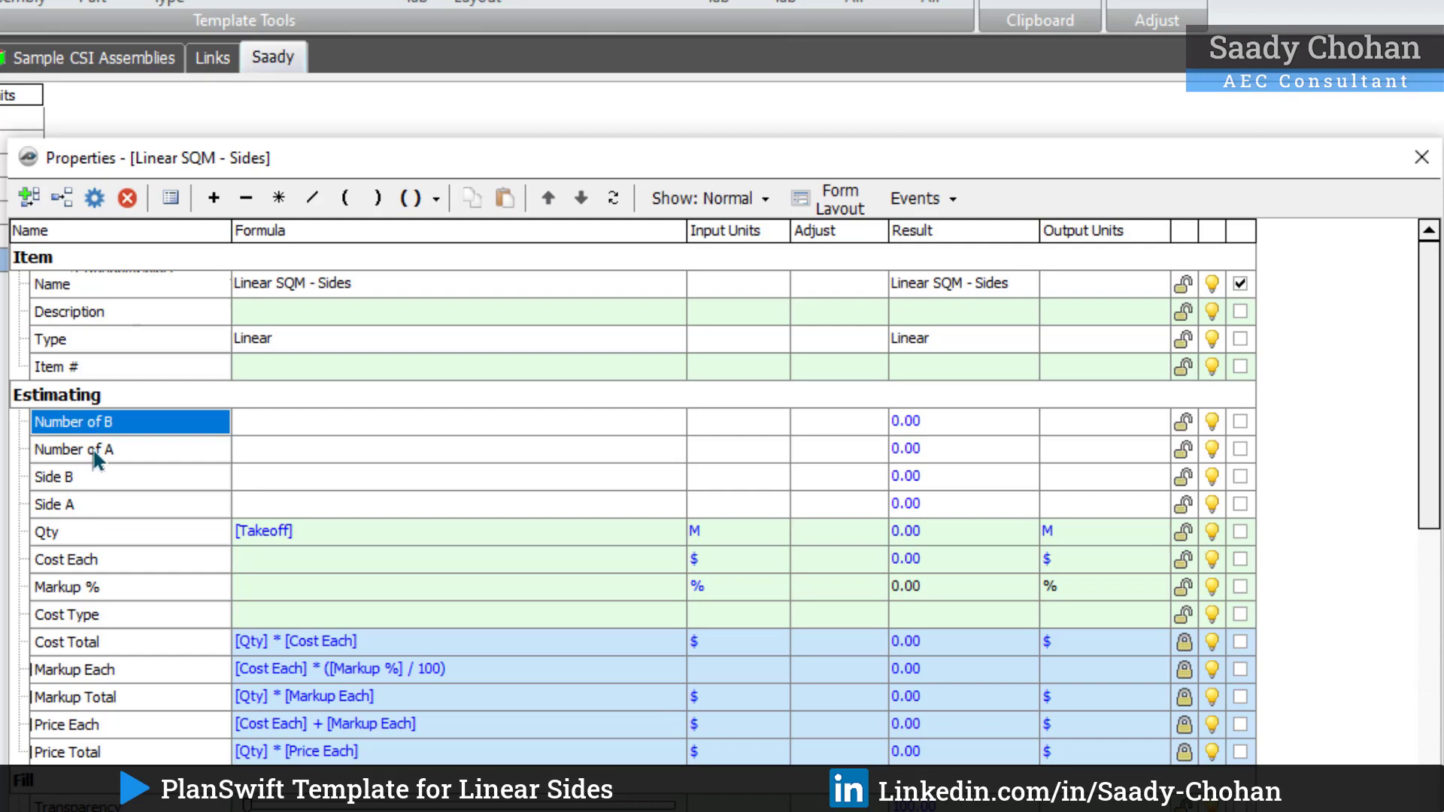
Step: Add a Total Sides property to the template
left_click(63, 215)
type("To")
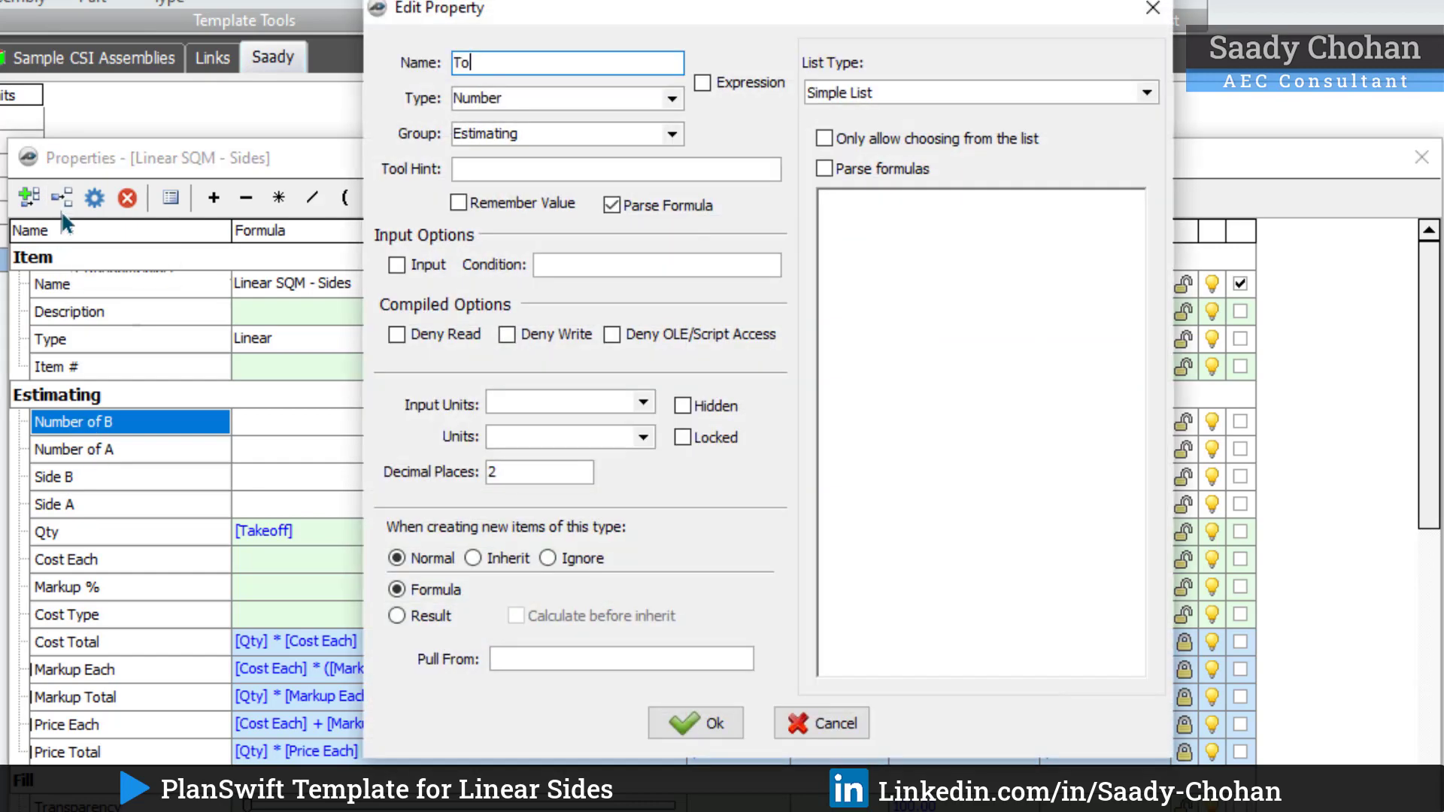
type("tal Sides")
key("Return")
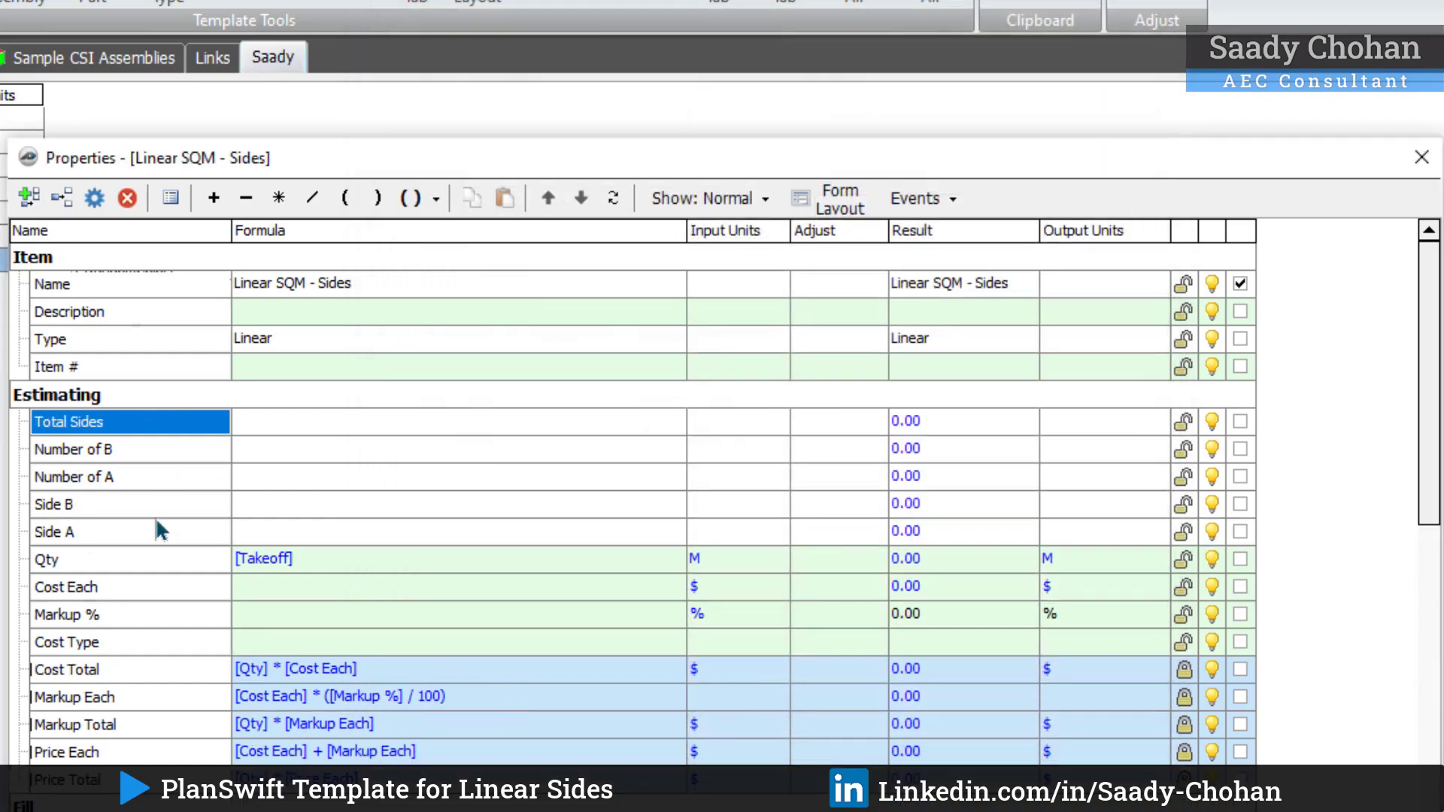
Step: Set the input units of Side A and Side B to M
left_click(768, 538)
left_click(778, 531)
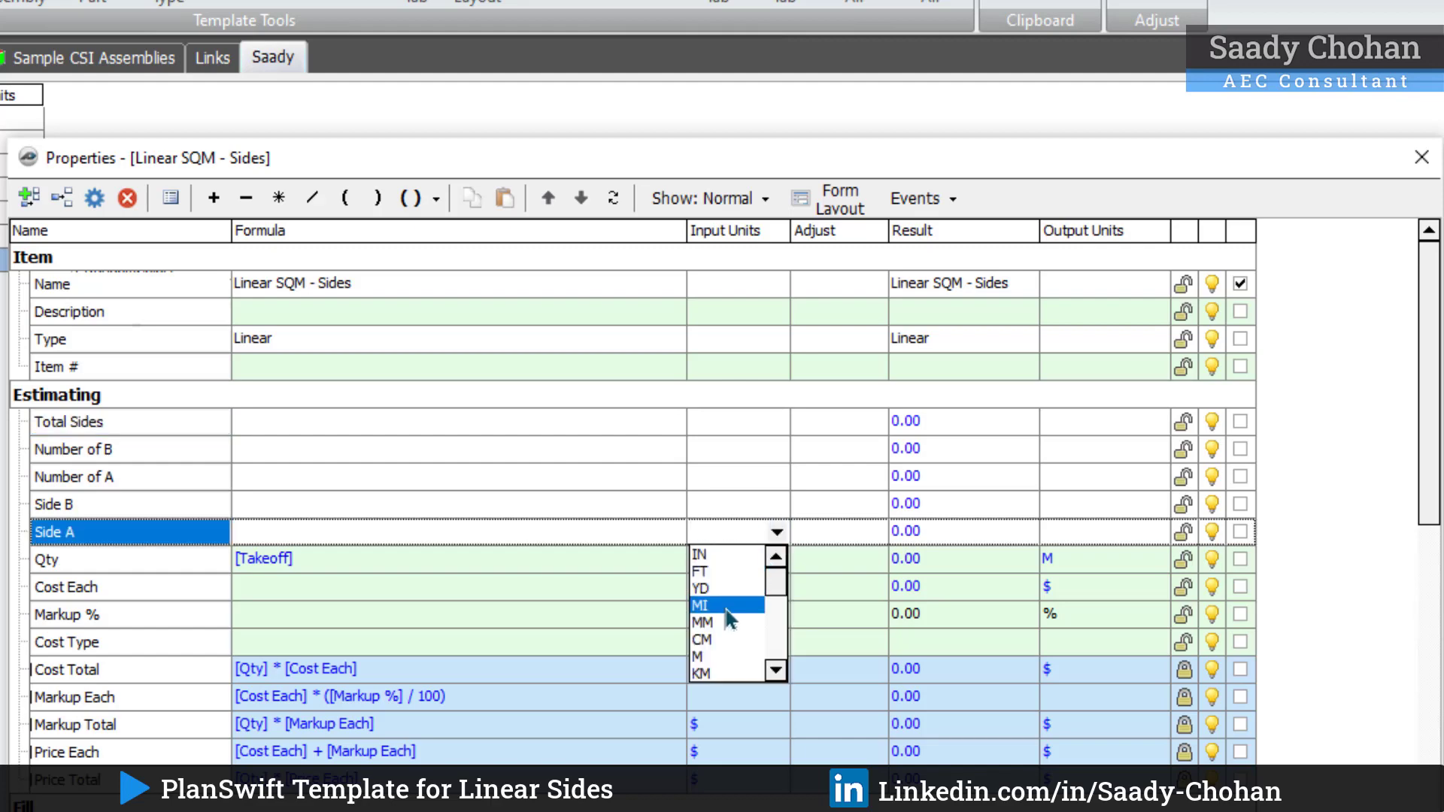
left_click(724, 658)
left_click(771, 504)
left_click(777, 504)
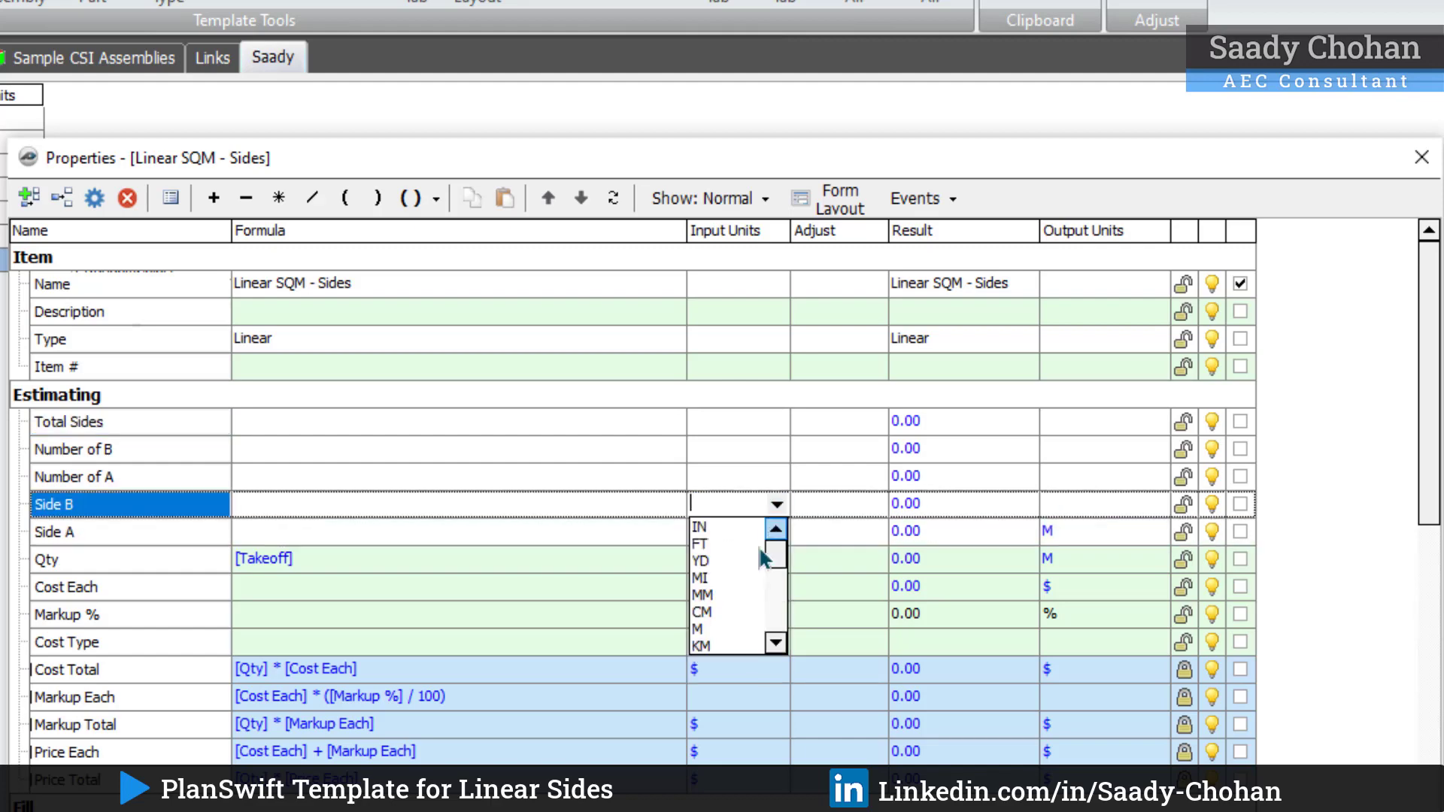
left_click(721, 629)
Step: Set the input units of Number of A and Number of B to EA
left_click(766, 477)
left_click(777, 477)
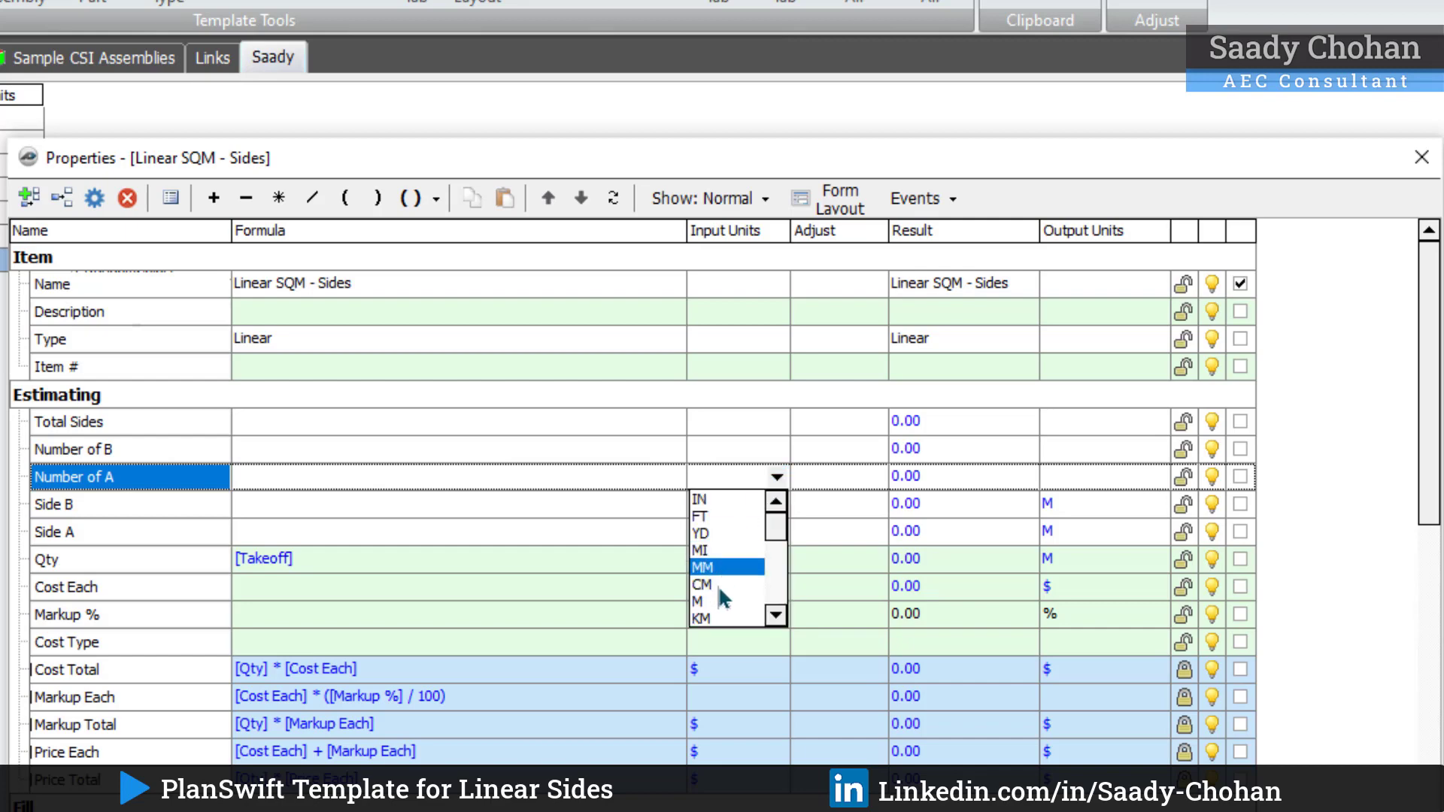
scroll(720, 594, "down", 2)
left_click(720, 588)
left_click(773, 450)
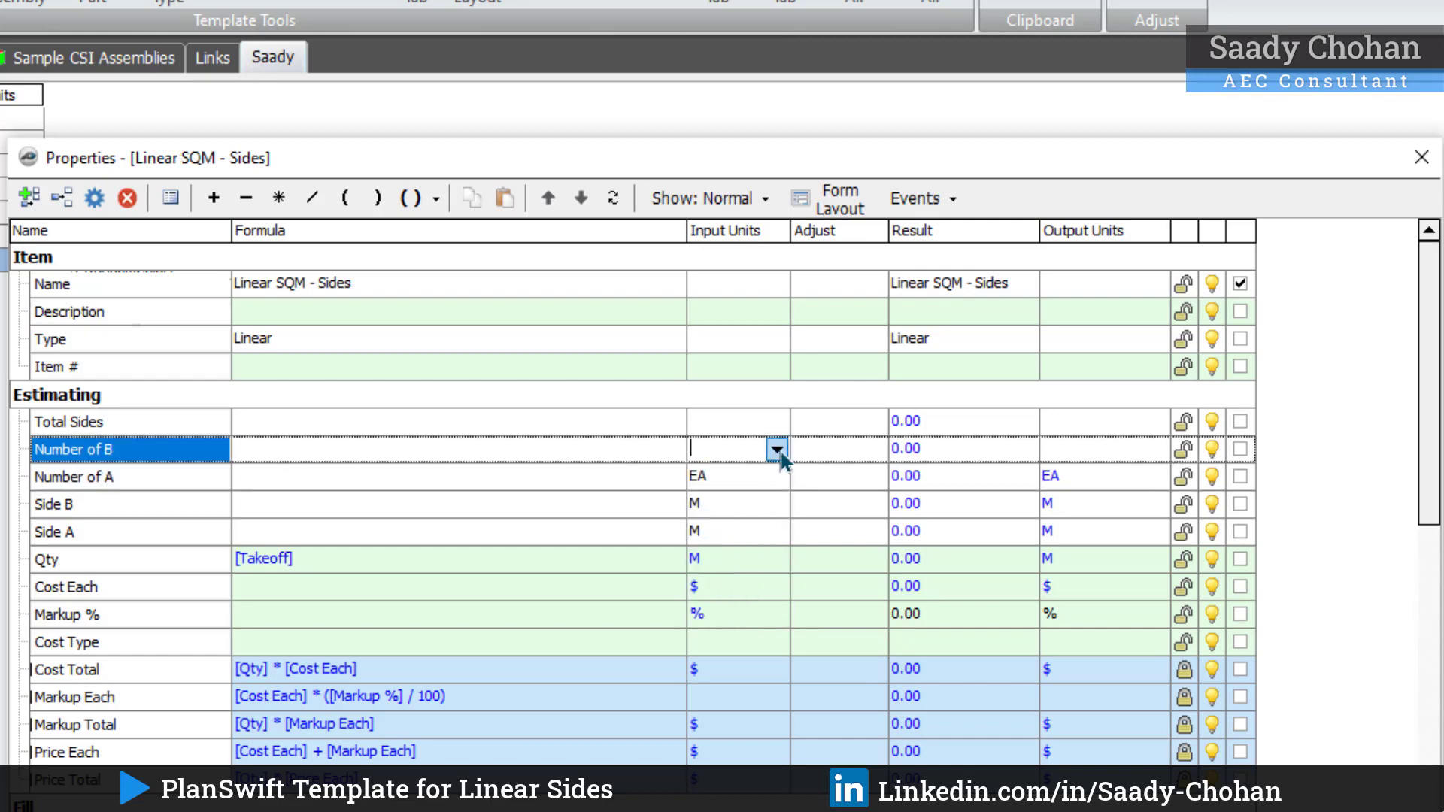
left_click(777, 449)
scroll(718, 558, "down", 3)
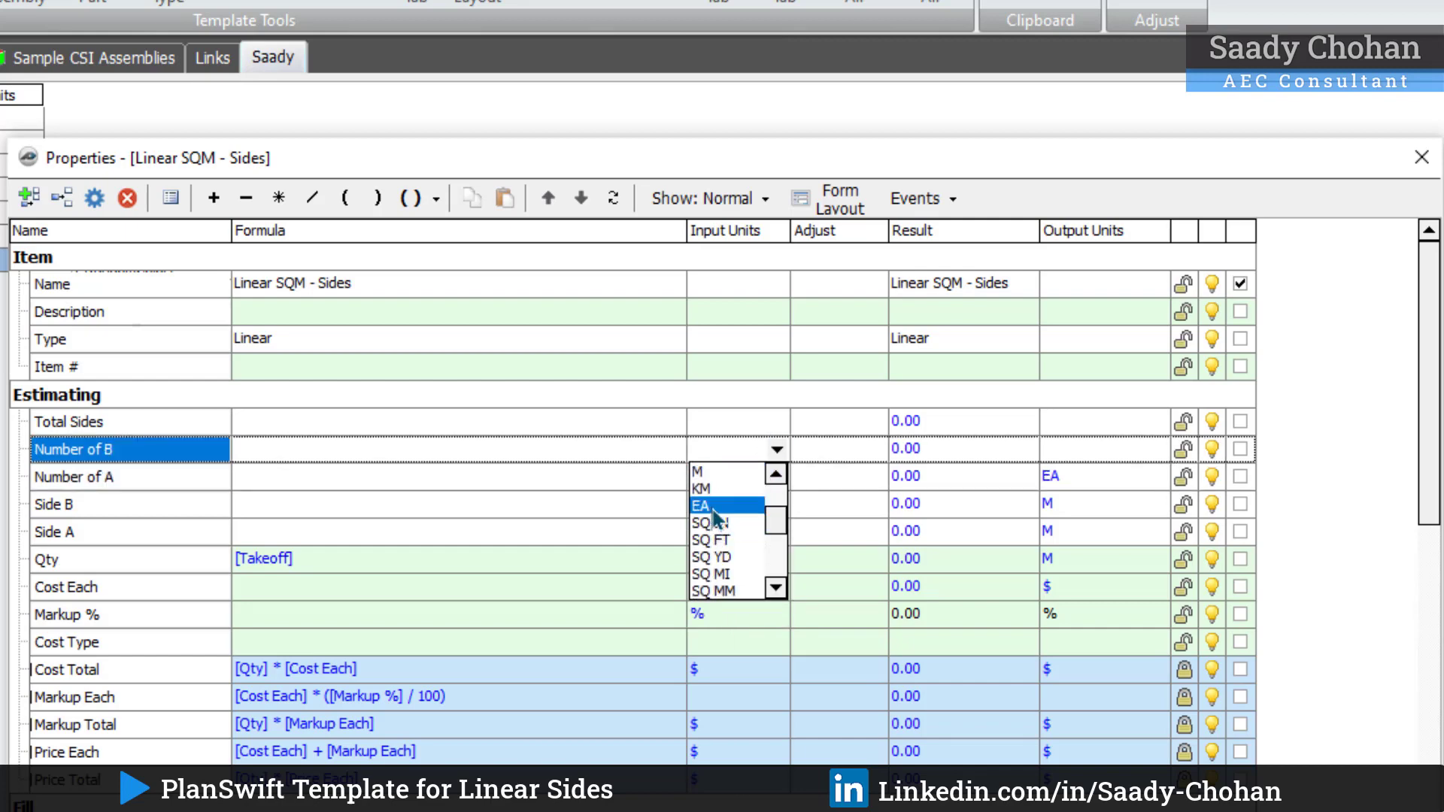
left_click(714, 507)
left_click(265, 529)
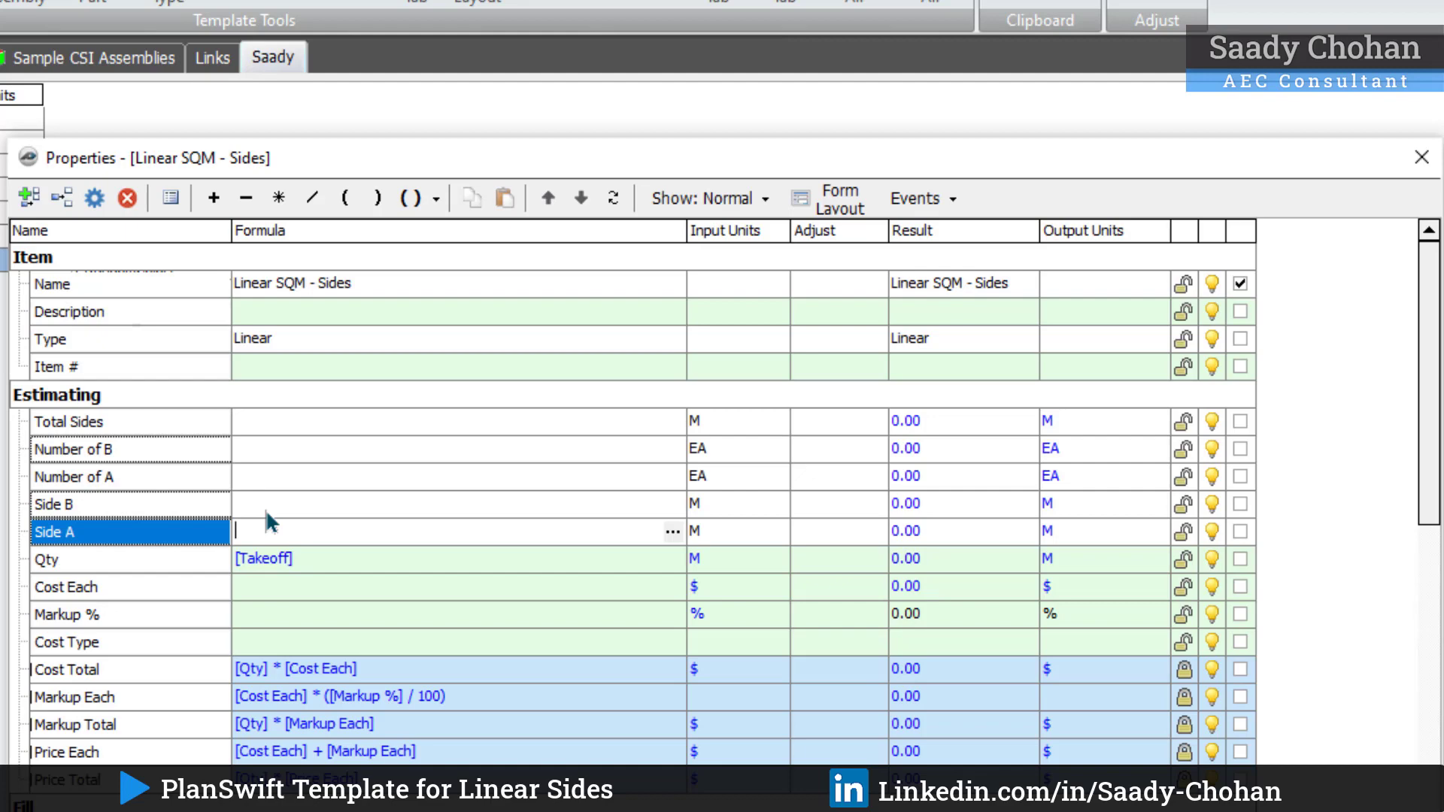
Step: Give Number of A a simple pick list of 0, 1 and 2
left_click(255, 481)
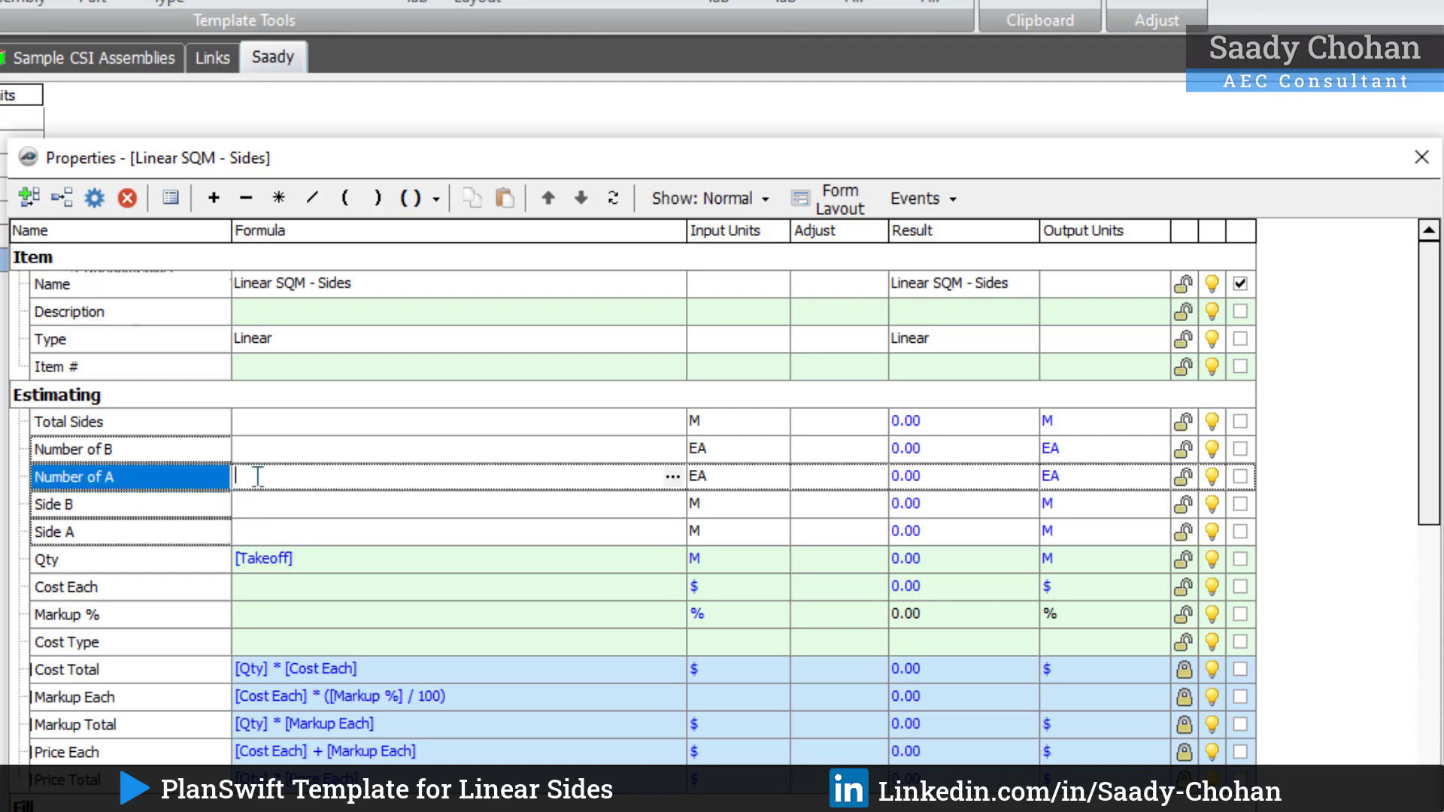
double_click(197, 485)
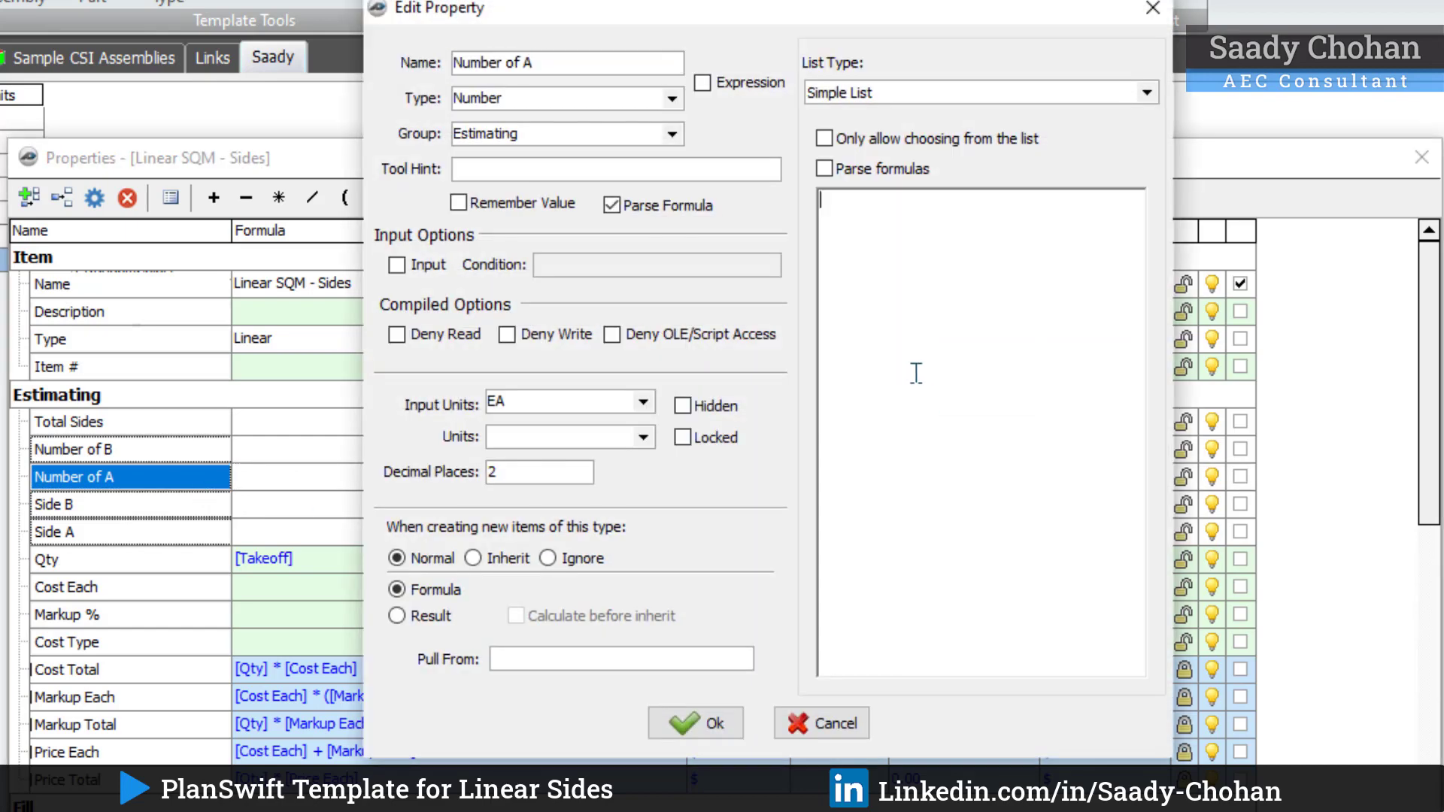
left_click(916, 374)
type("0")
key("Return")
type("1")
key("Return")
type("2")
key("Return")
left_click(707, 723)
Step: Give Number of B the same 0, 1, 2 pick list
double_click(168, 449)
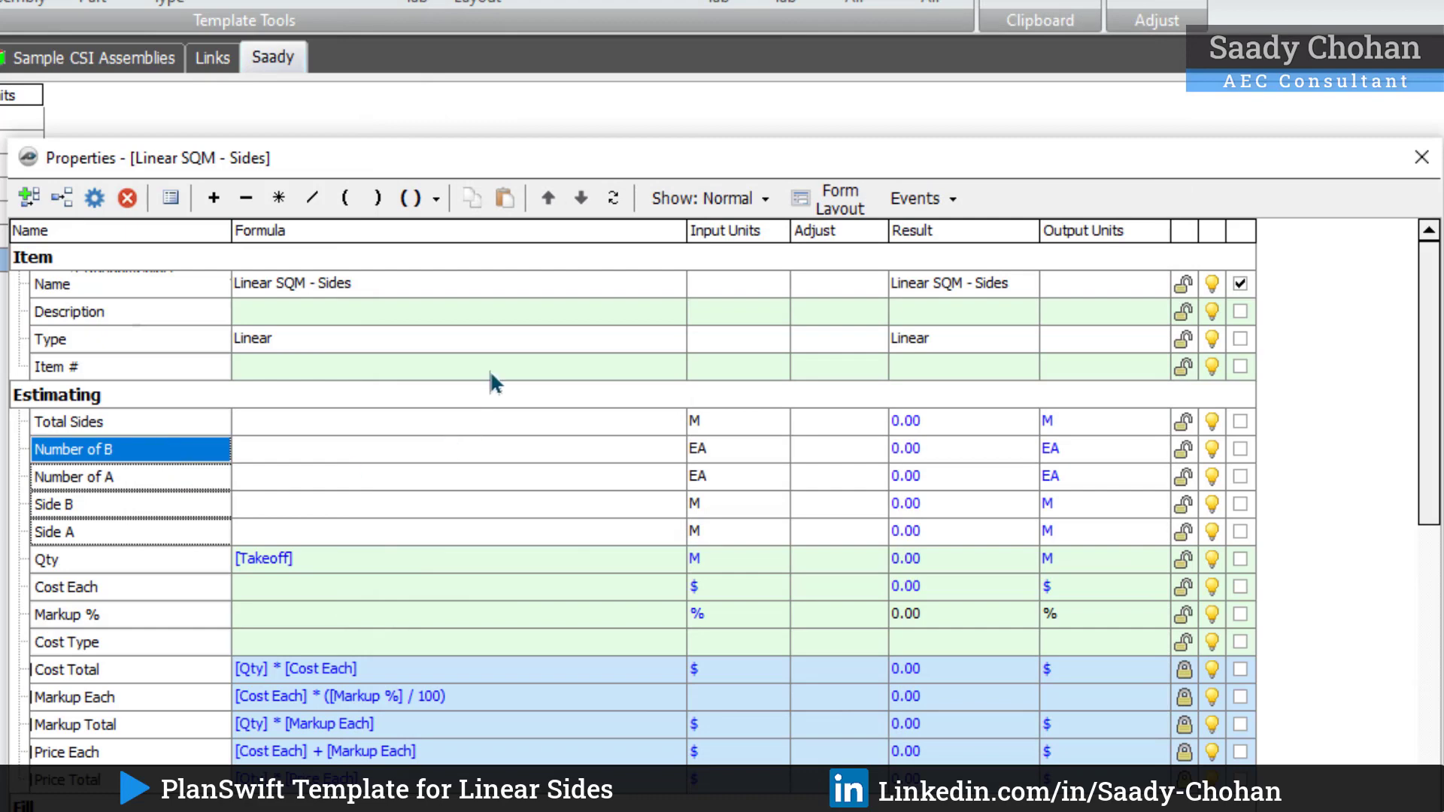
left_click(915, 319)
type("0")
key("Return")
type("1")
key("Return")
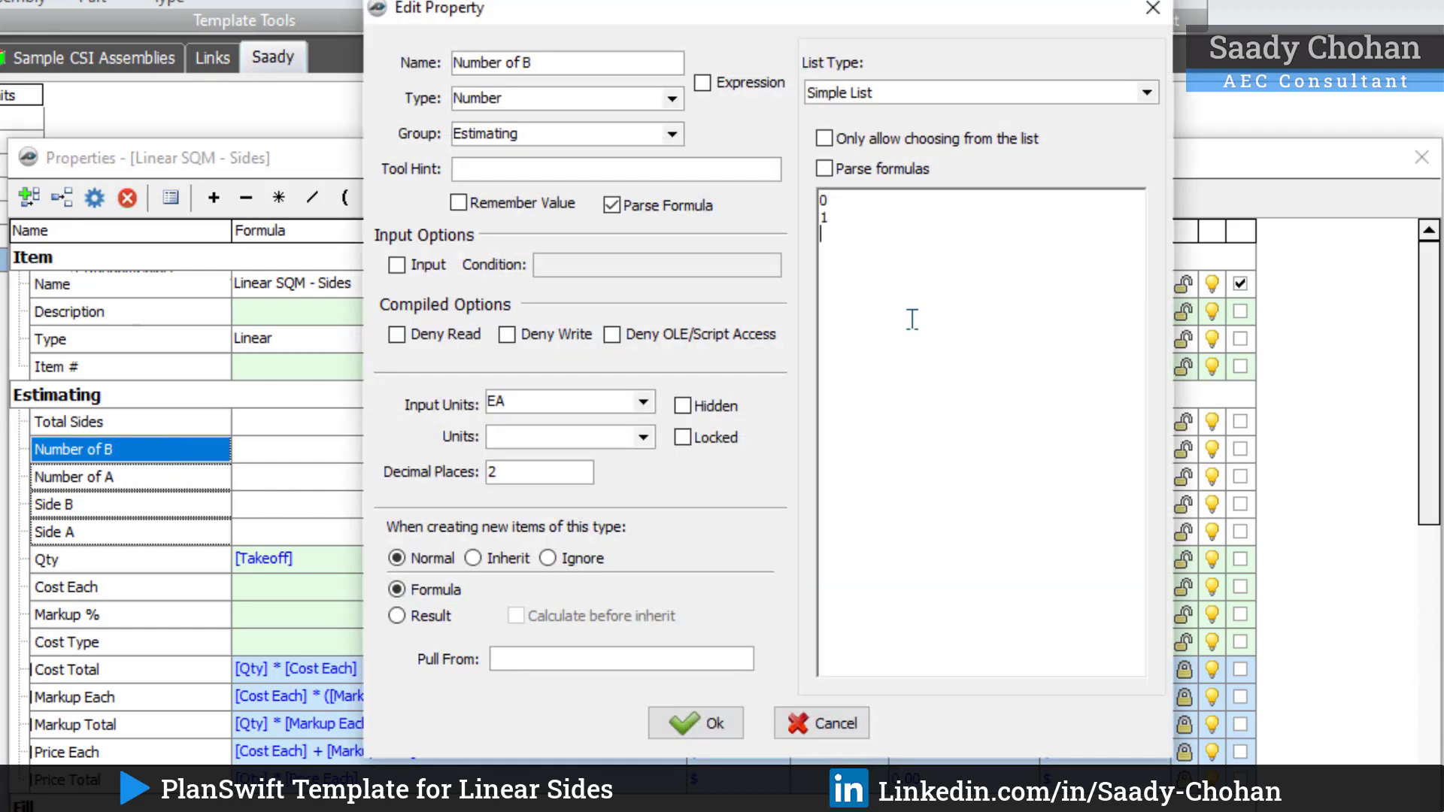
type("2")
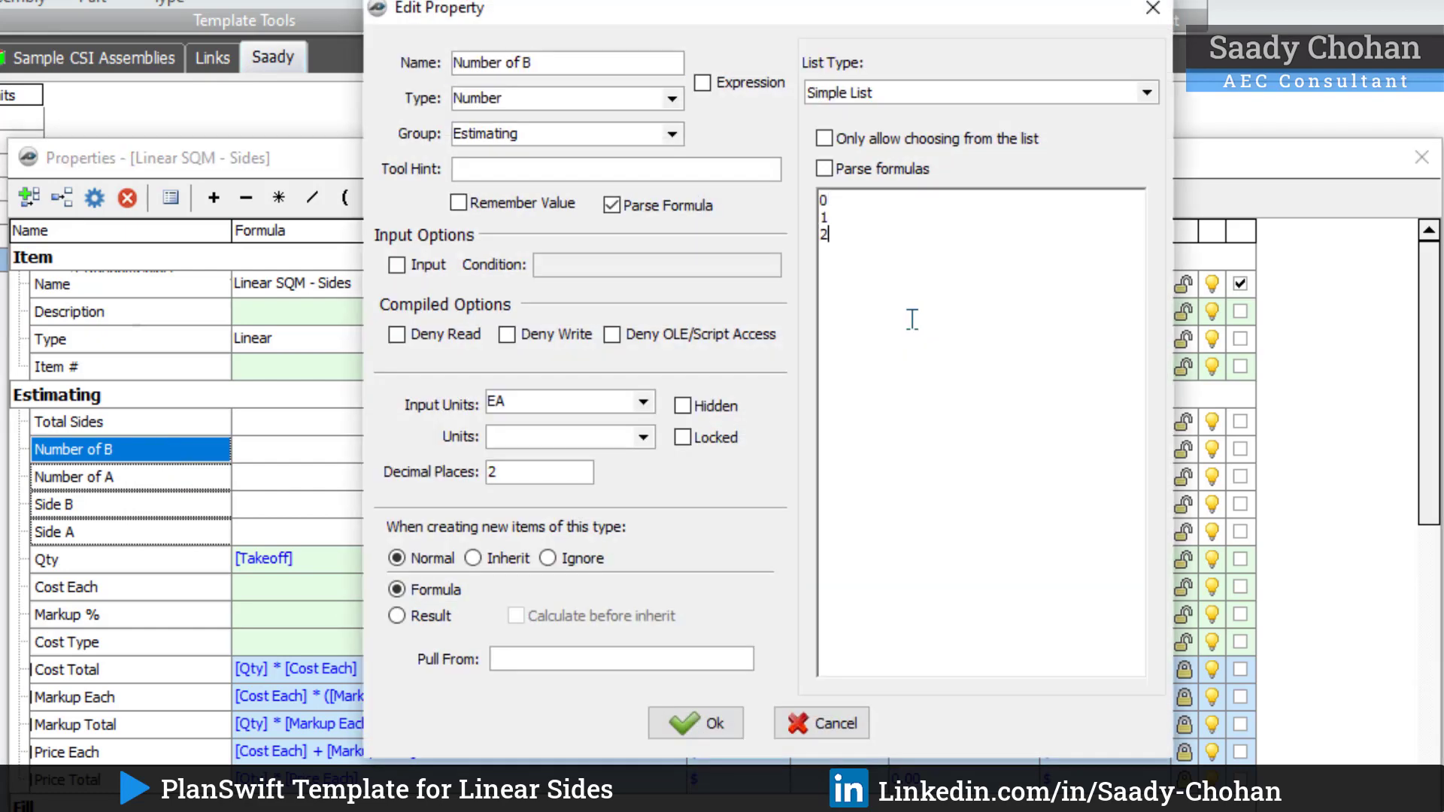
left_click(695, 723)
Step: Set both Number of A and Number of B to 1
left_click(527, 482)
left_click(673, 477)
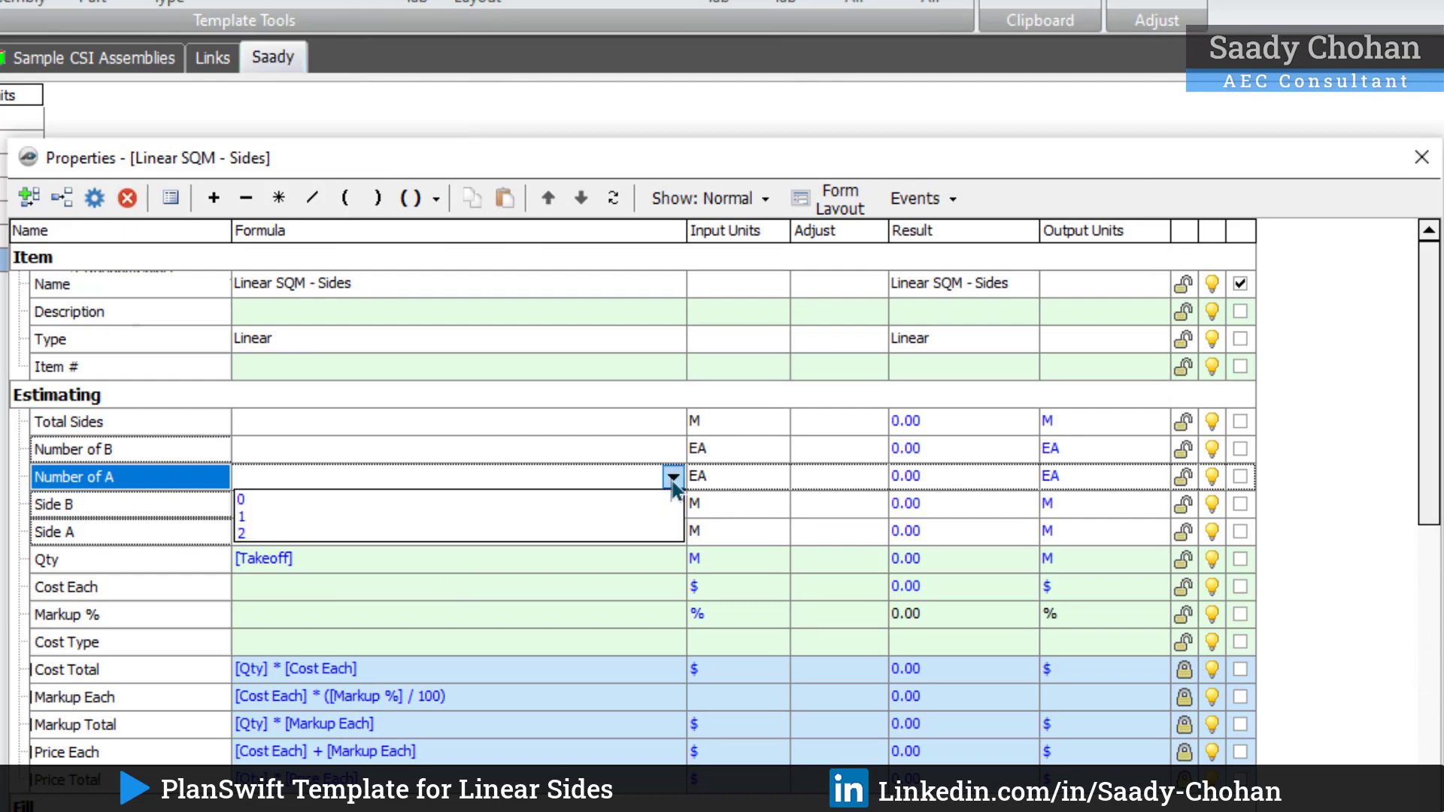
left_click(629, 517)
left_click(670, 449)
left_click(672, 449)
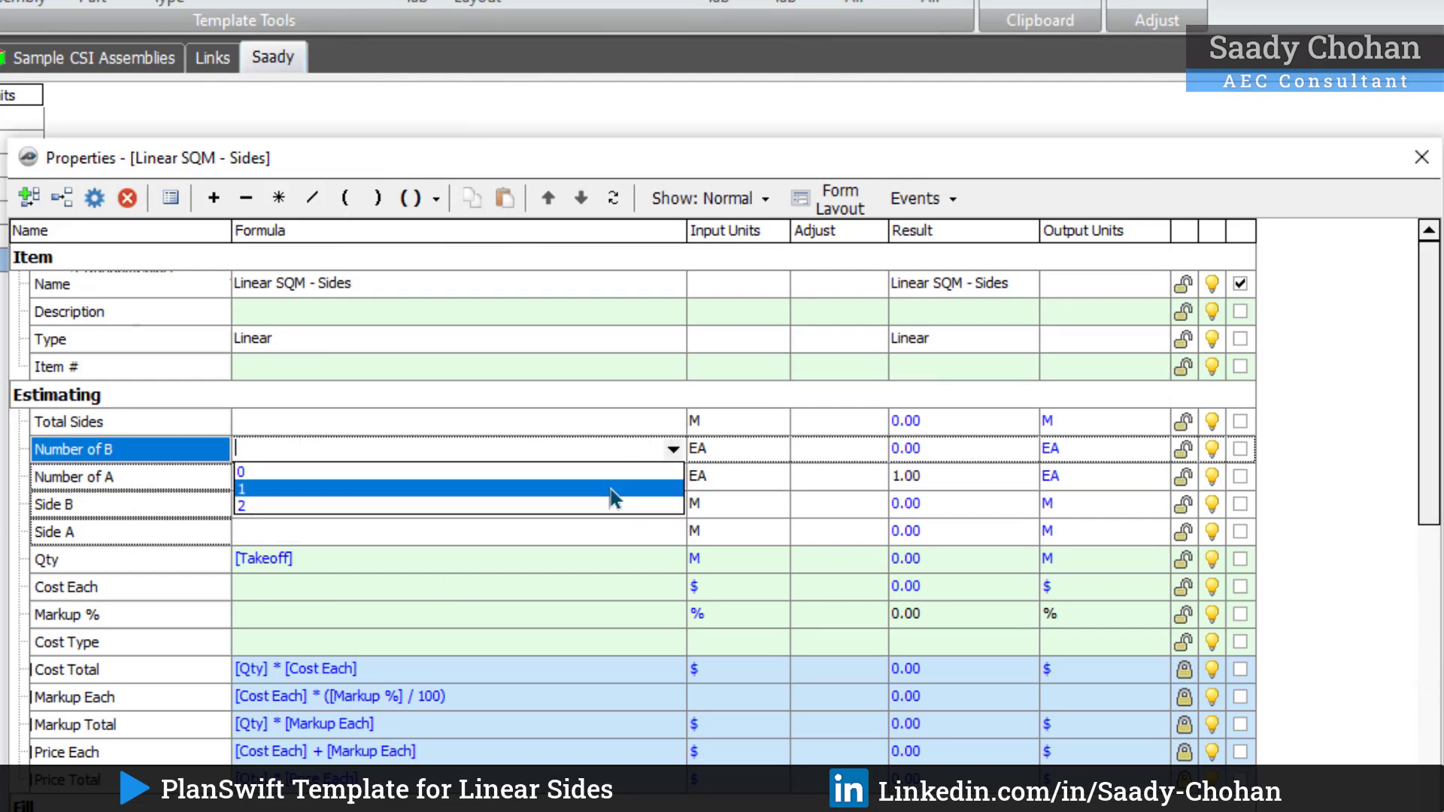
left_click(610, 490)
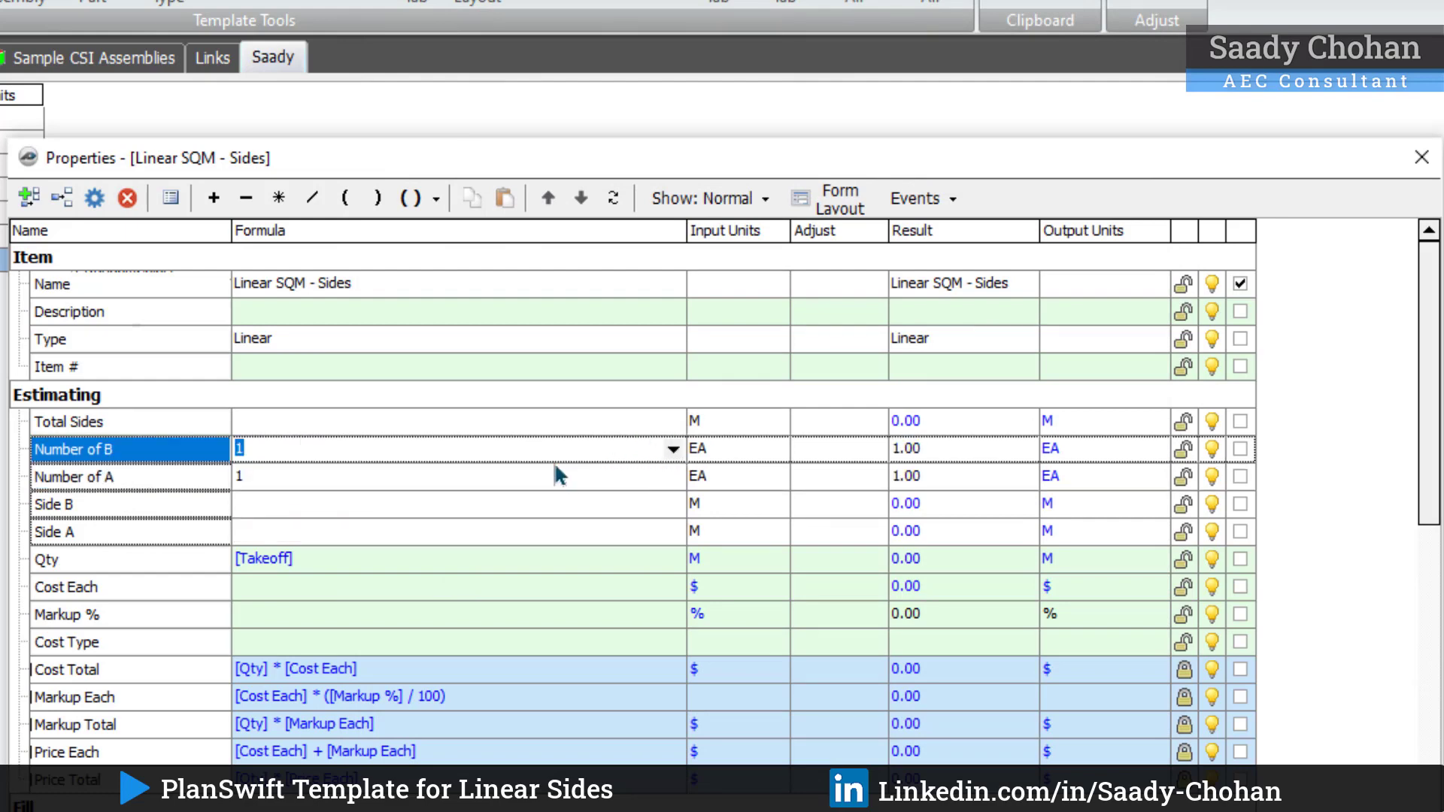
Step: Tick show-on-form for Number of B, Number of A, Side B and Side A
left_click(459, 476)
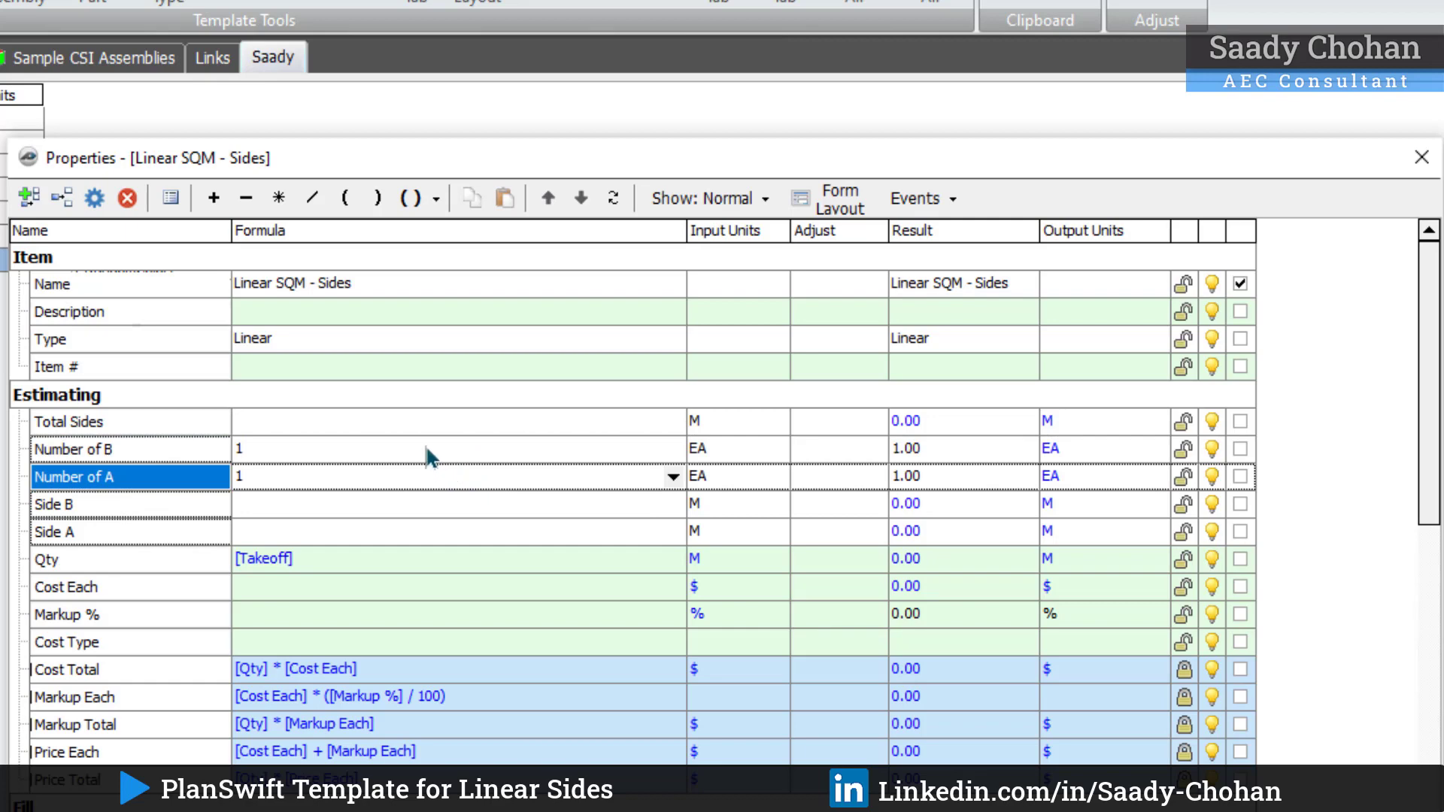
left_click(426, 446)
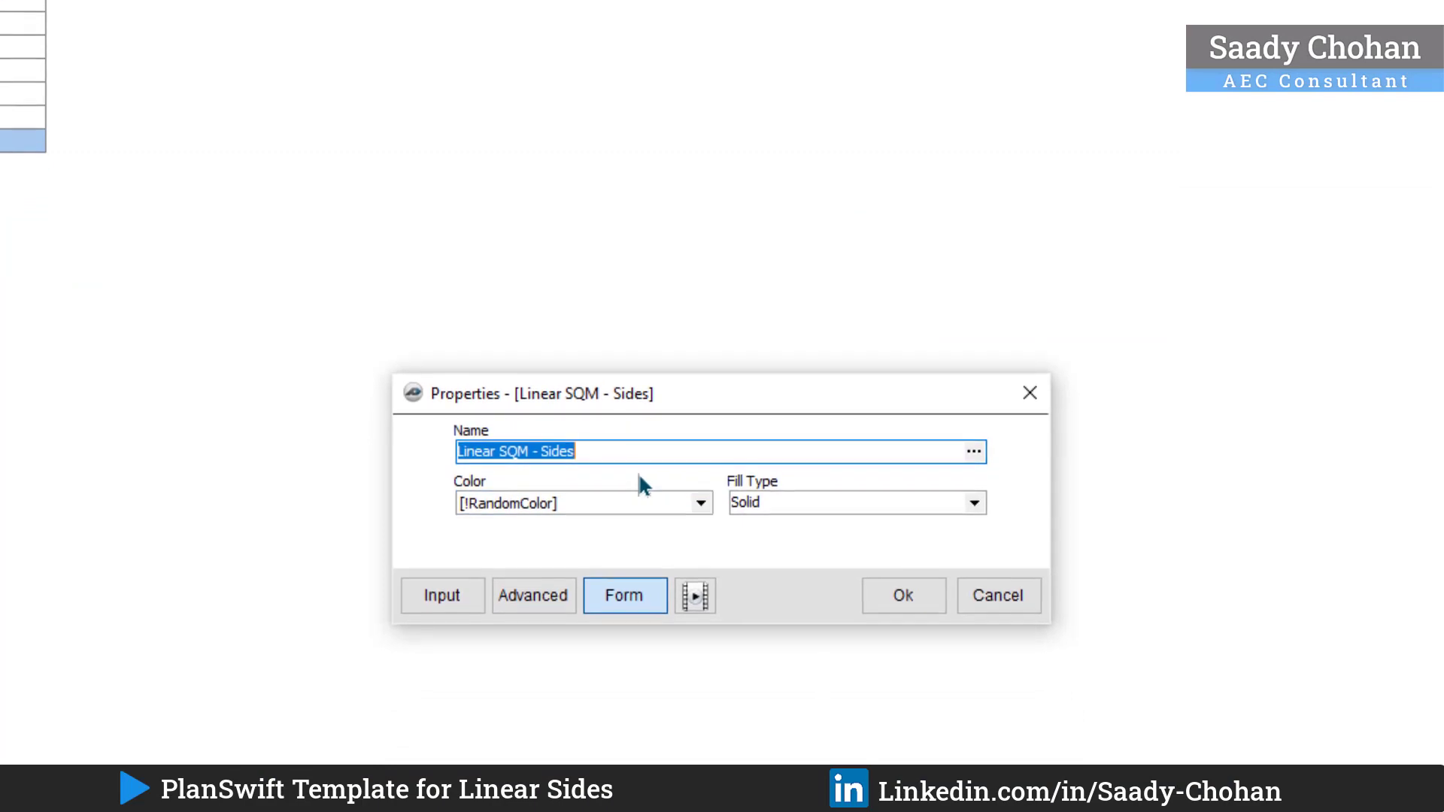
left_click(535, 596)
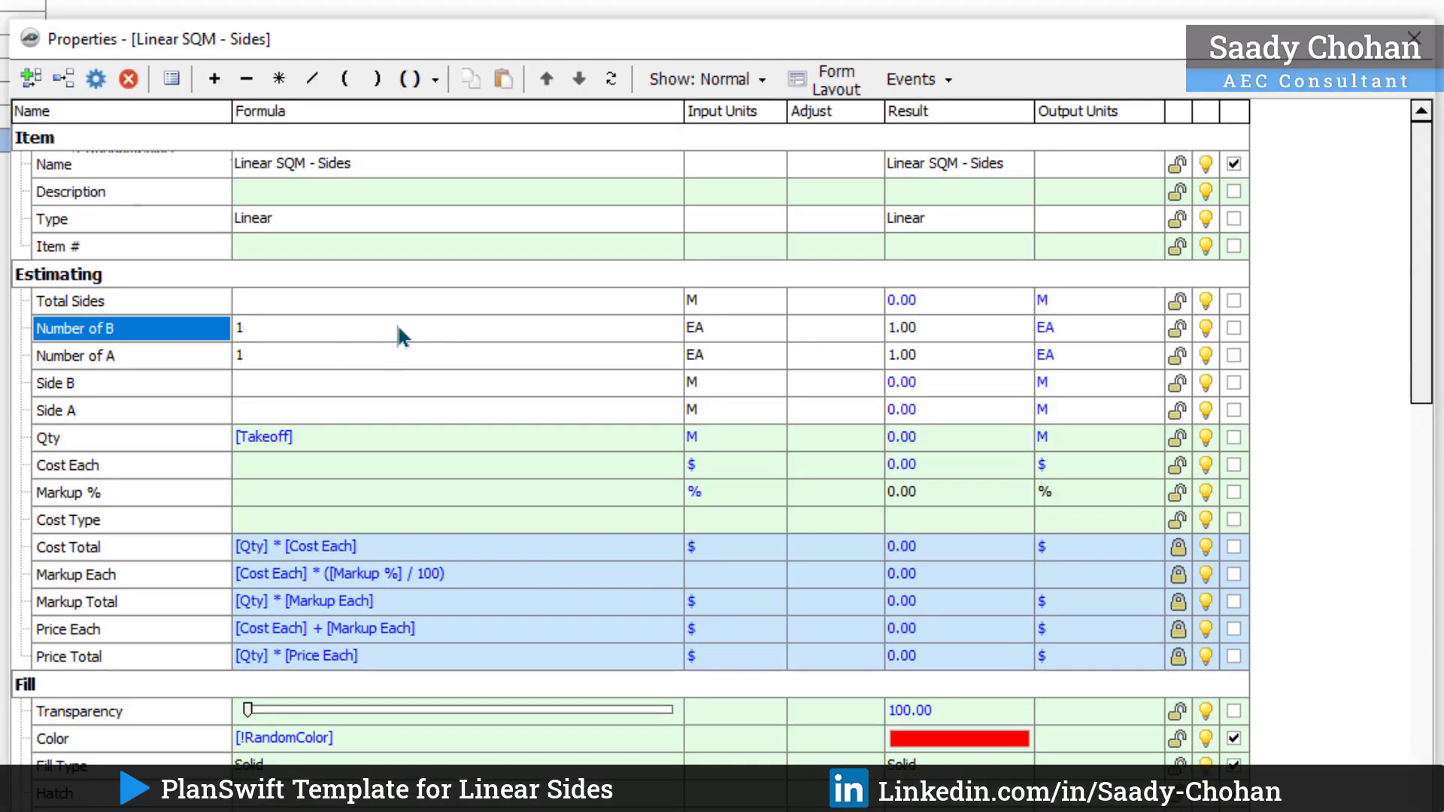
left_click(1233, 329)
left_click(1233, 355)
left_click(1233, 383)
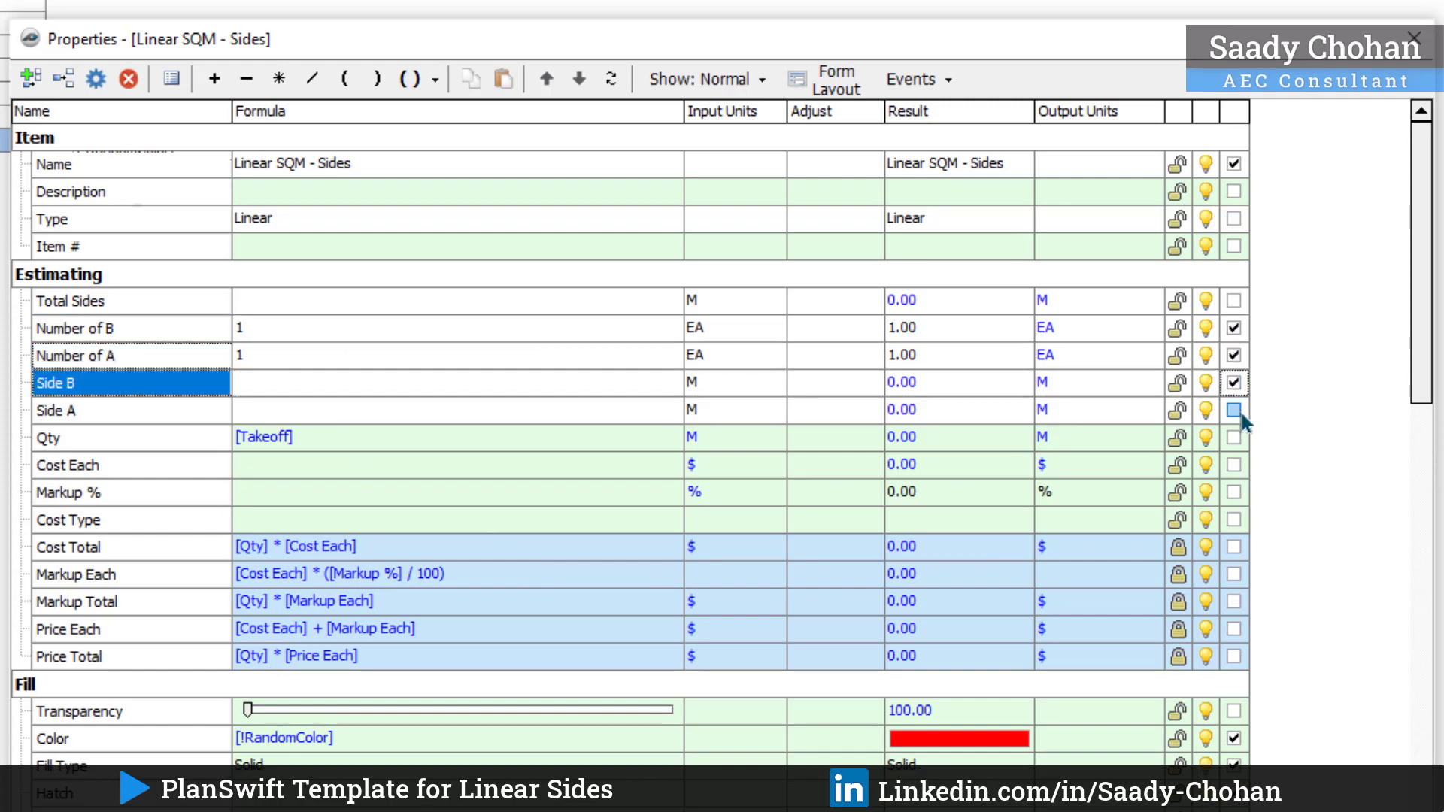
left_click(1234, 411)
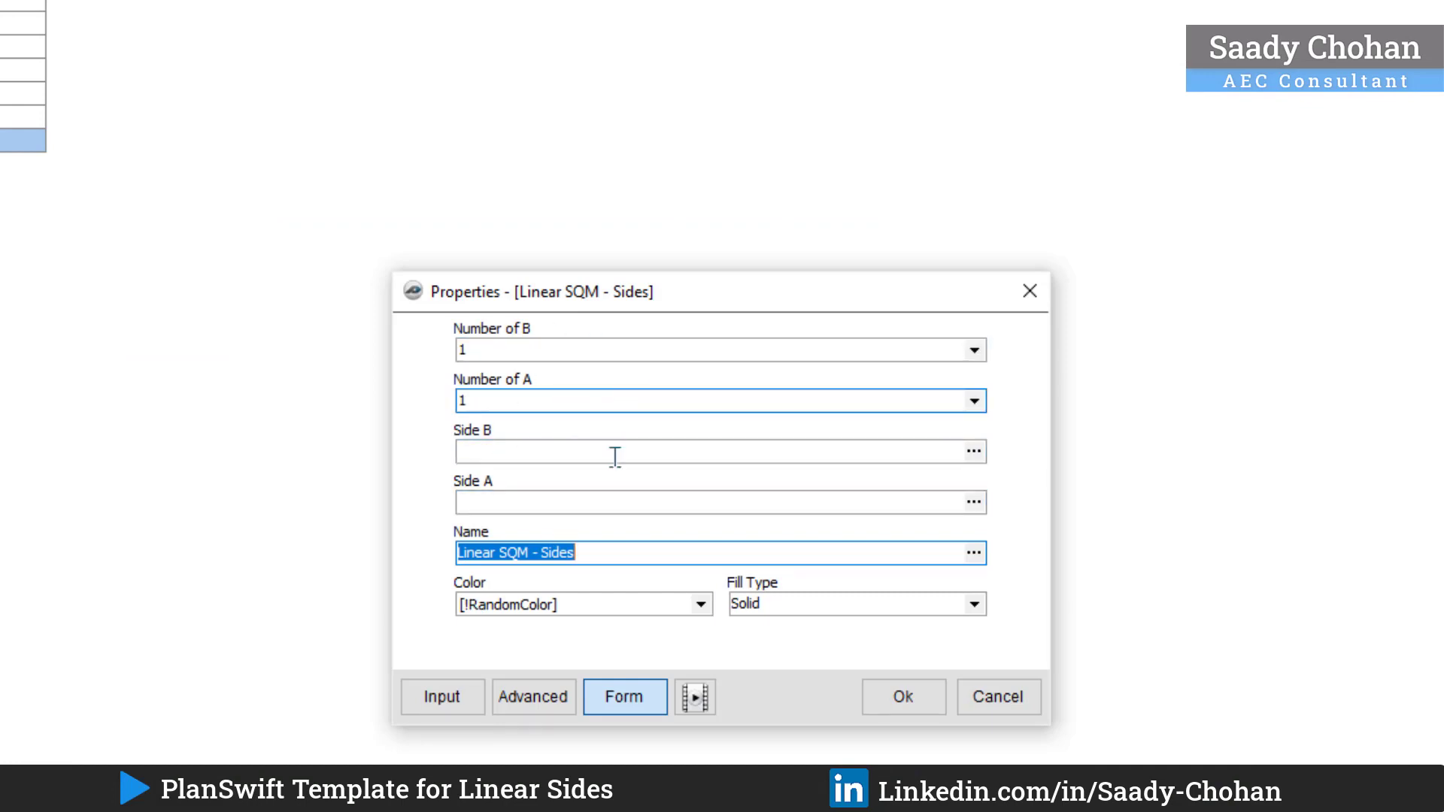
left_click(533, 697)
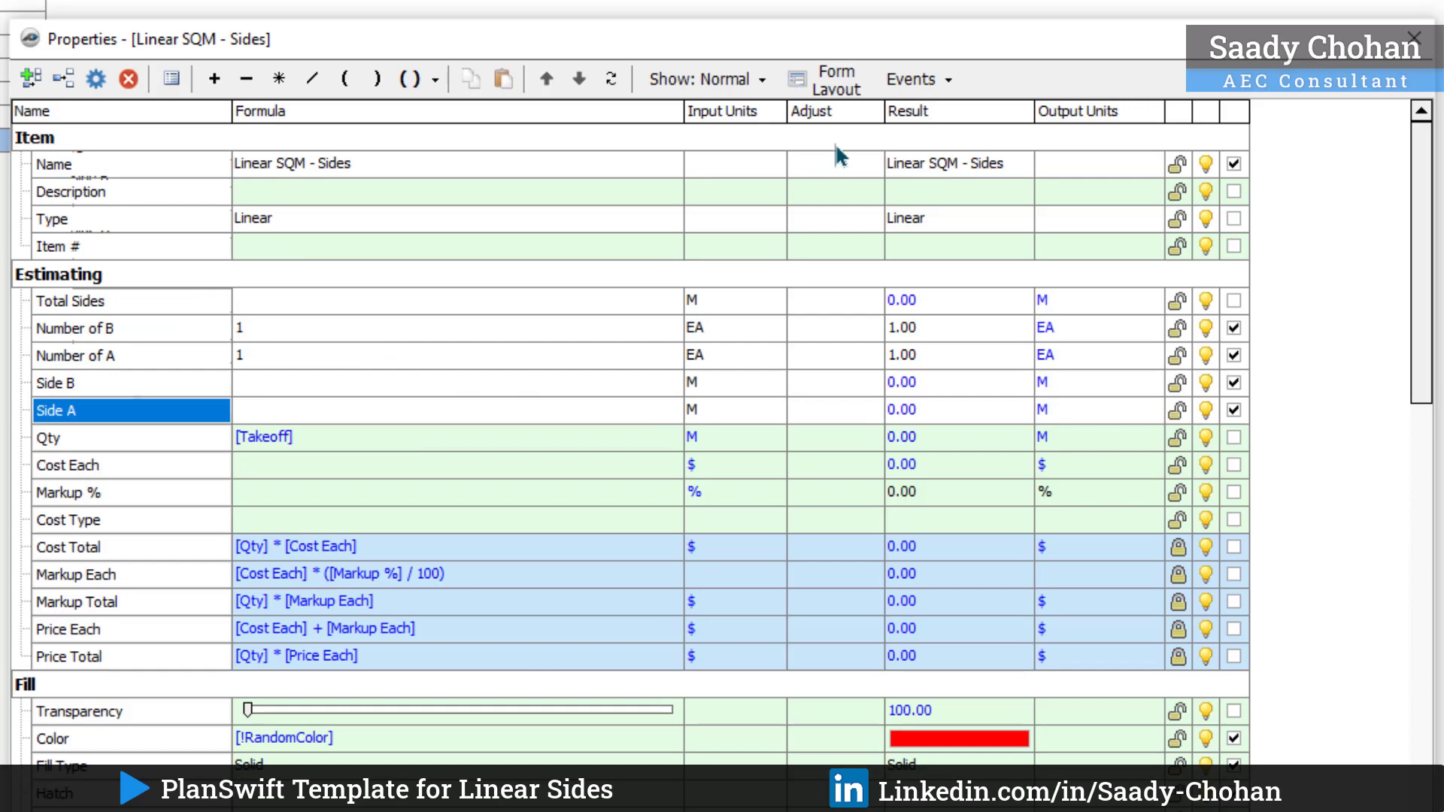
Step: In Form Layout, reorder Side A, Number of A, Side B, Number of B, with Name first
left_click(810, 93)
left_click(224, 311)
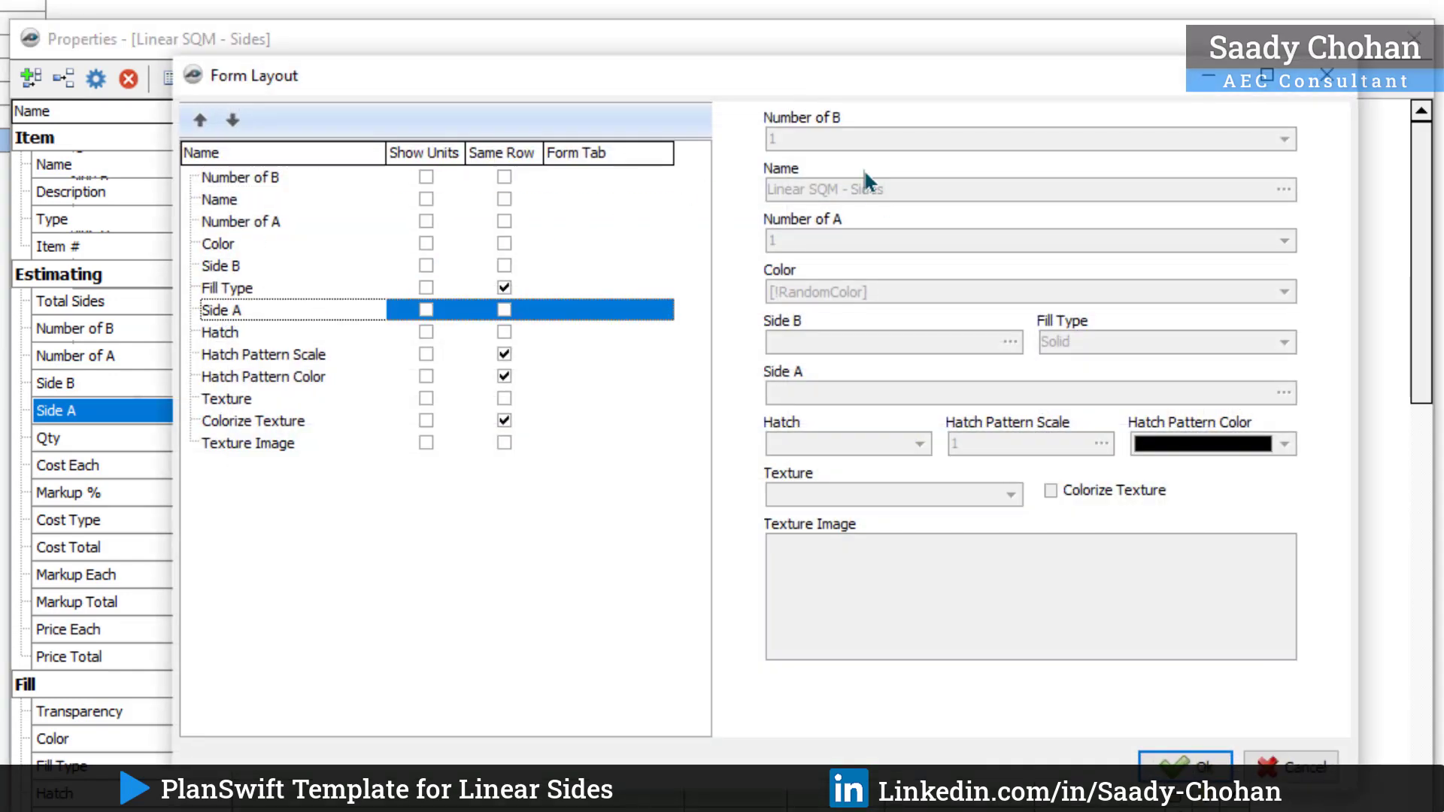
left_click(197, 128)
left_click(198, 127)
left_click(198, 127)
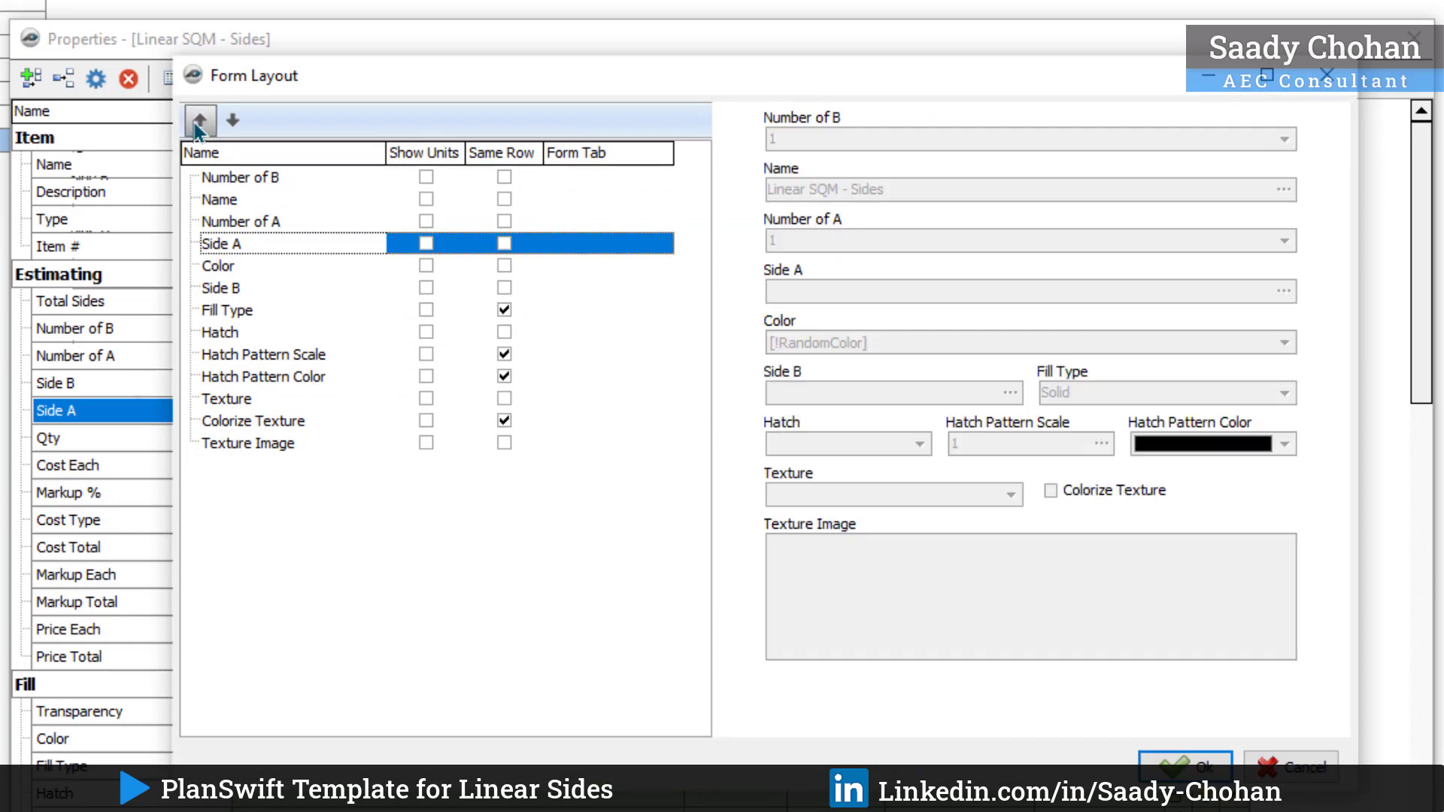
left_click(200, 120)
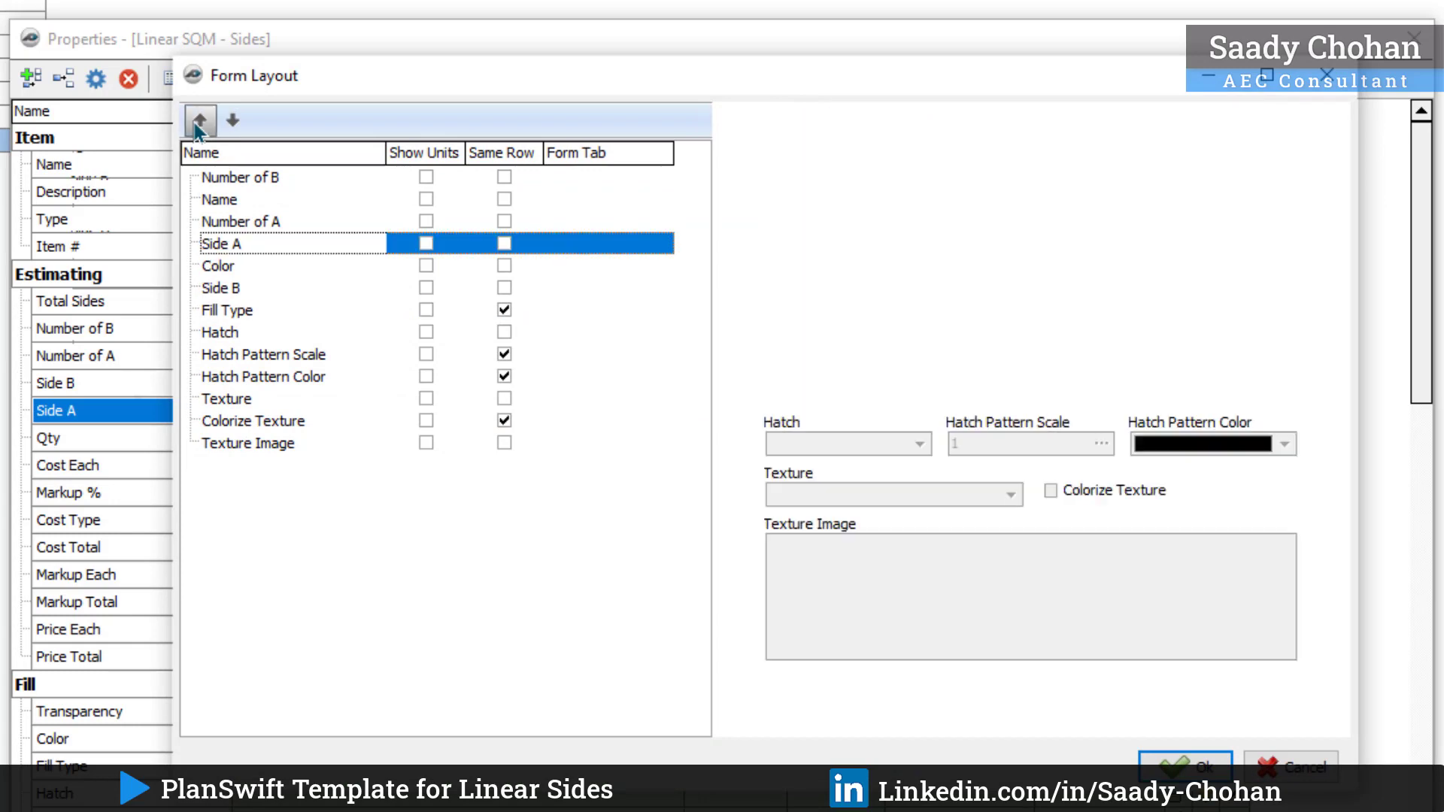
left_click(199, 121)
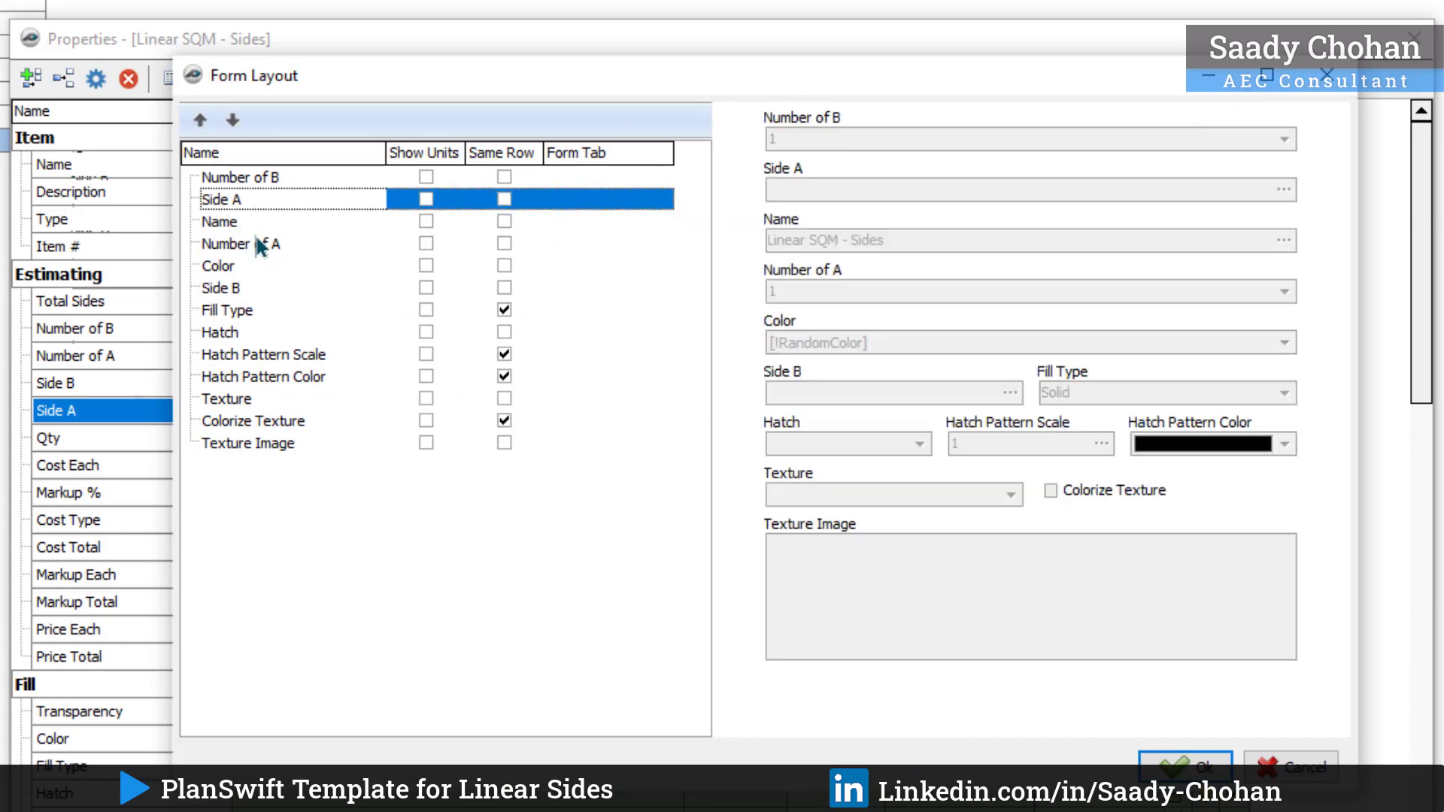
left_click(234, 245)
left_click(202, 122)
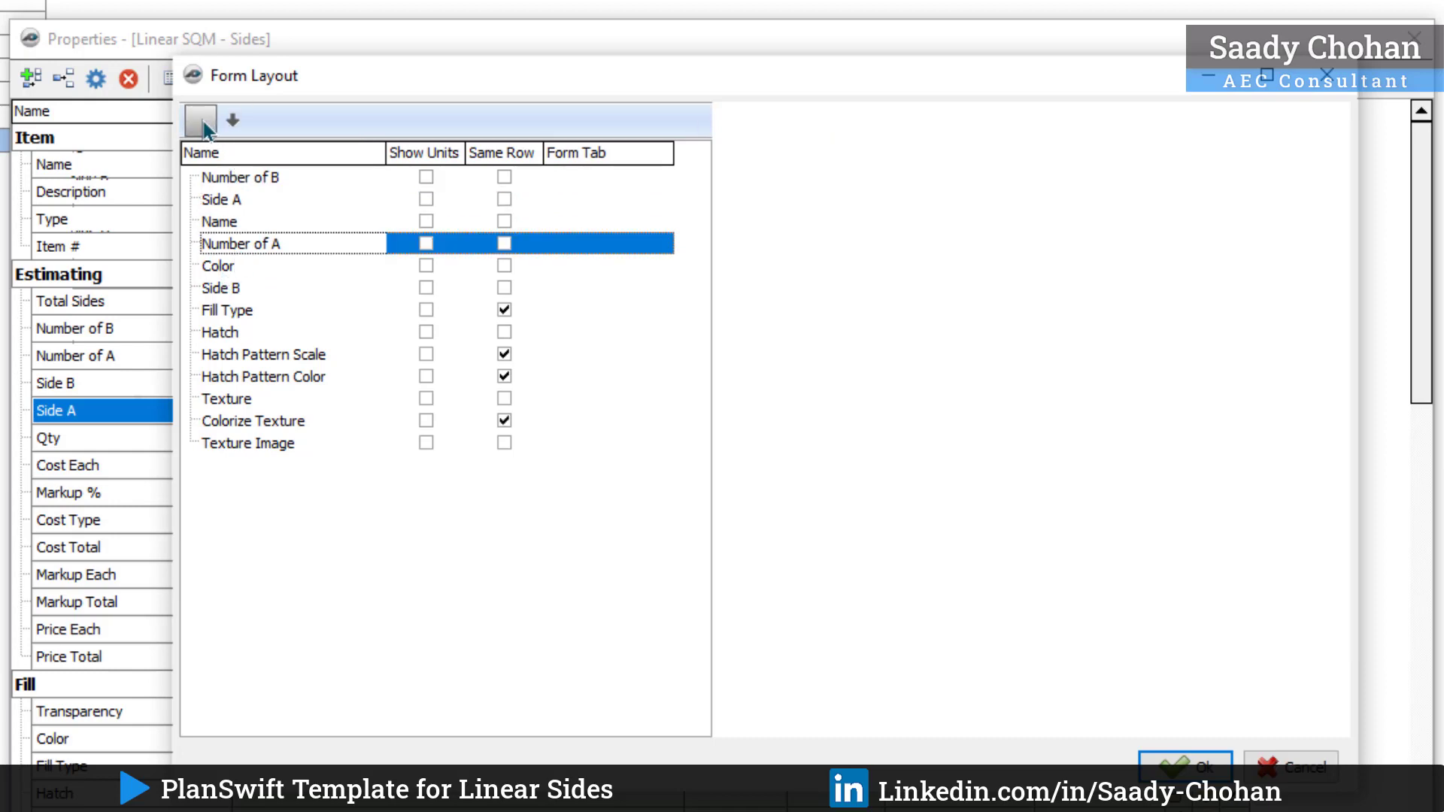
left_click(201, 122)
left_click(201, 122)
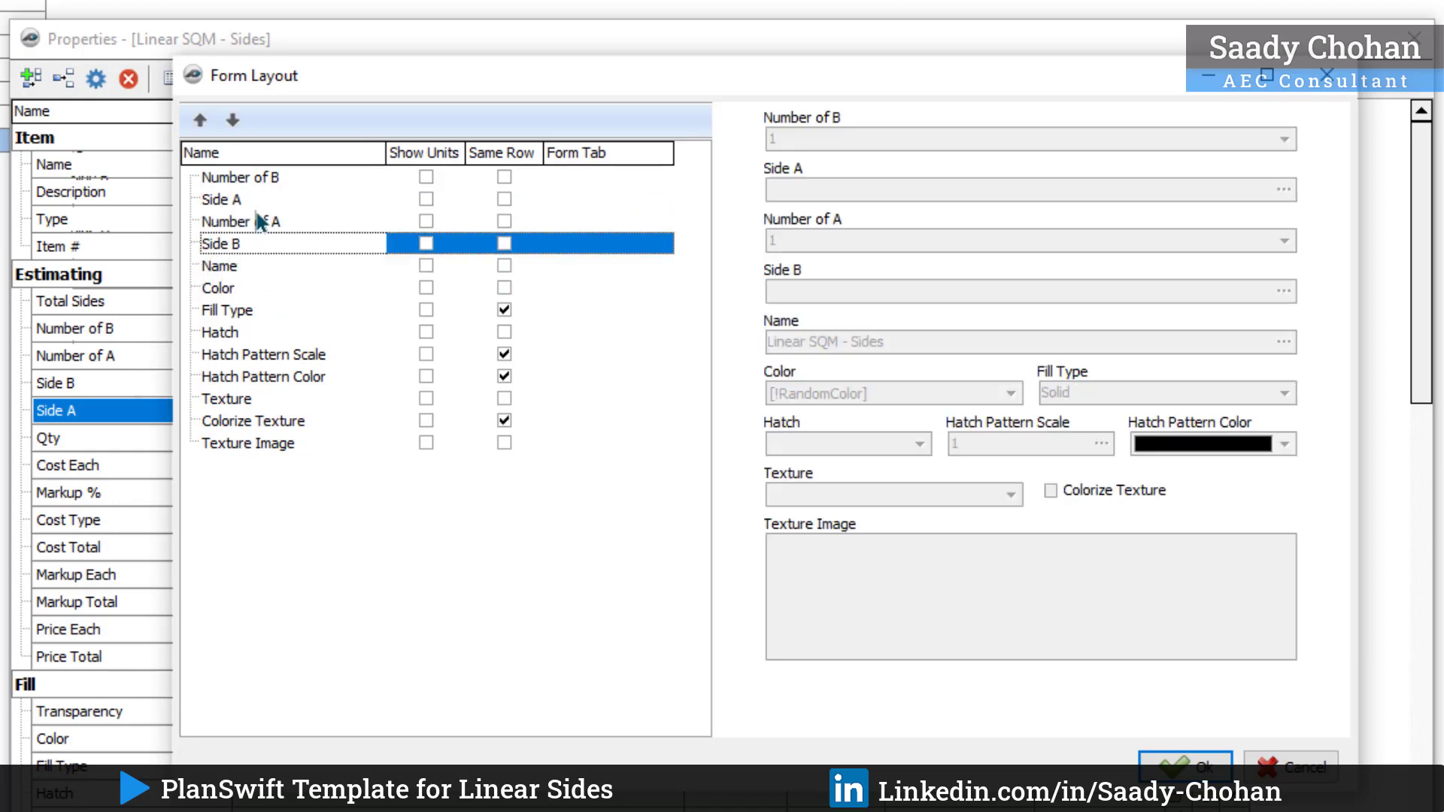
left_click(241, 178)
left_click(232, 121)
left_click(231, 120)
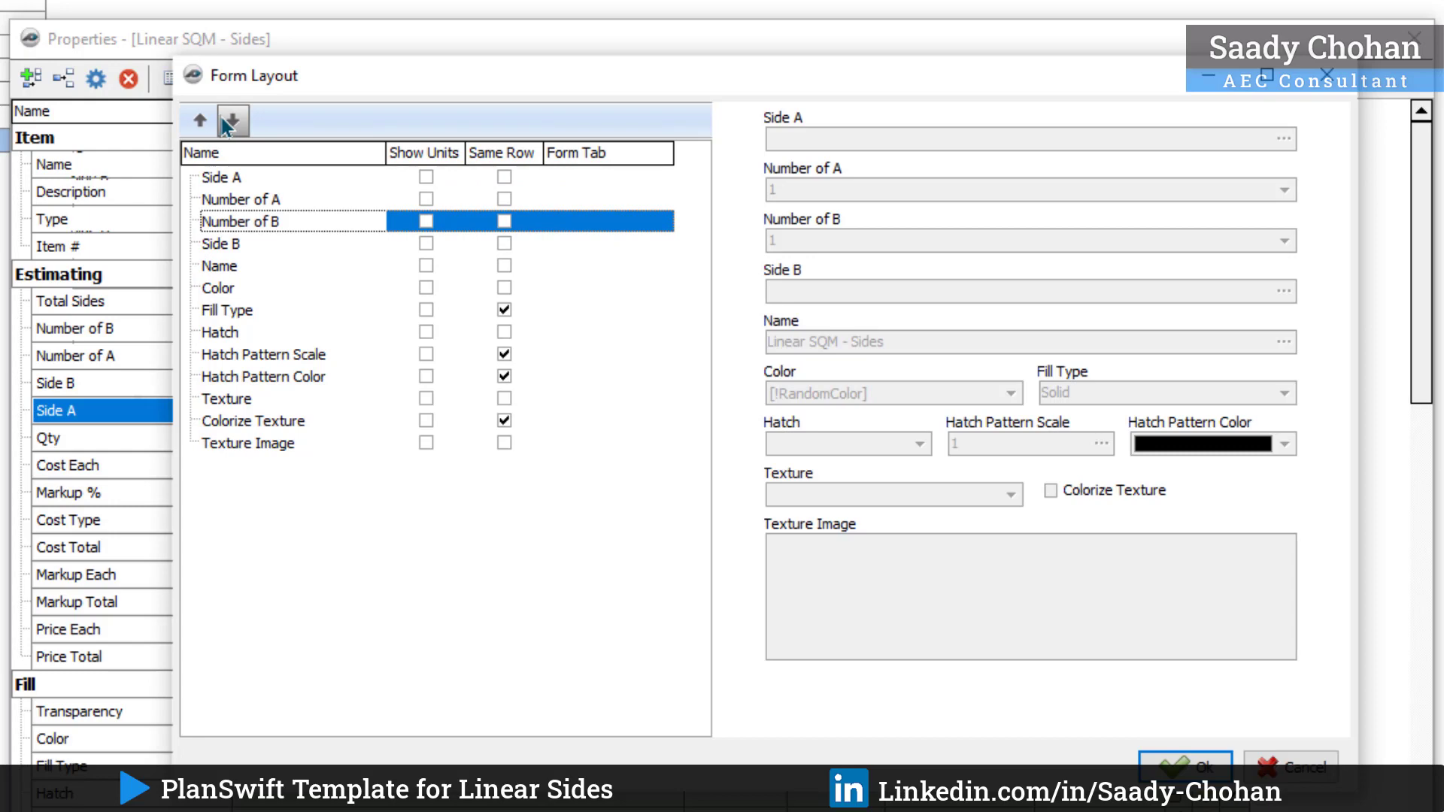
left_click(229, 122)
left_click(226, 266)
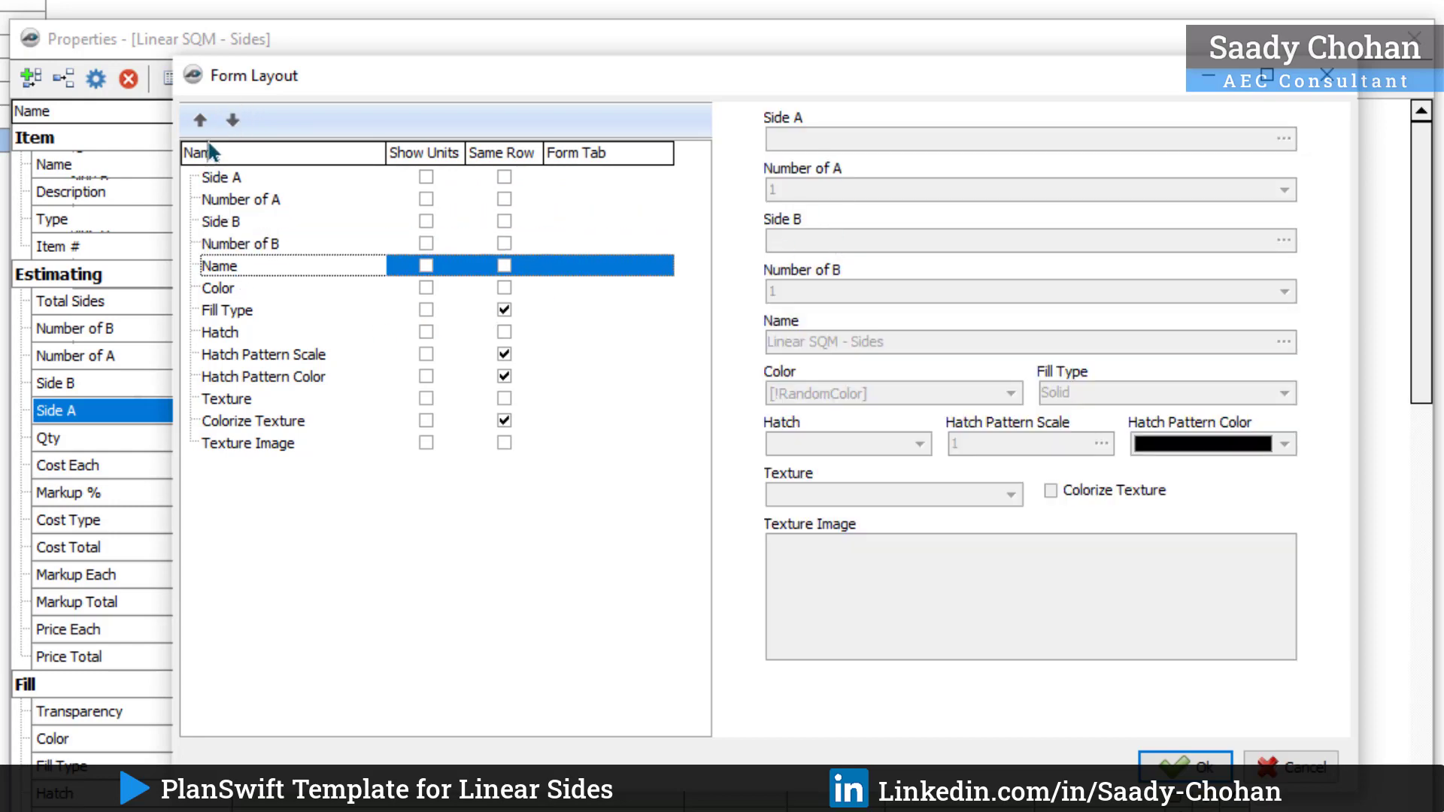
left_click(201, 122)
left_click(201, 121)
left_click(201, 121)
left_click(201, 121)
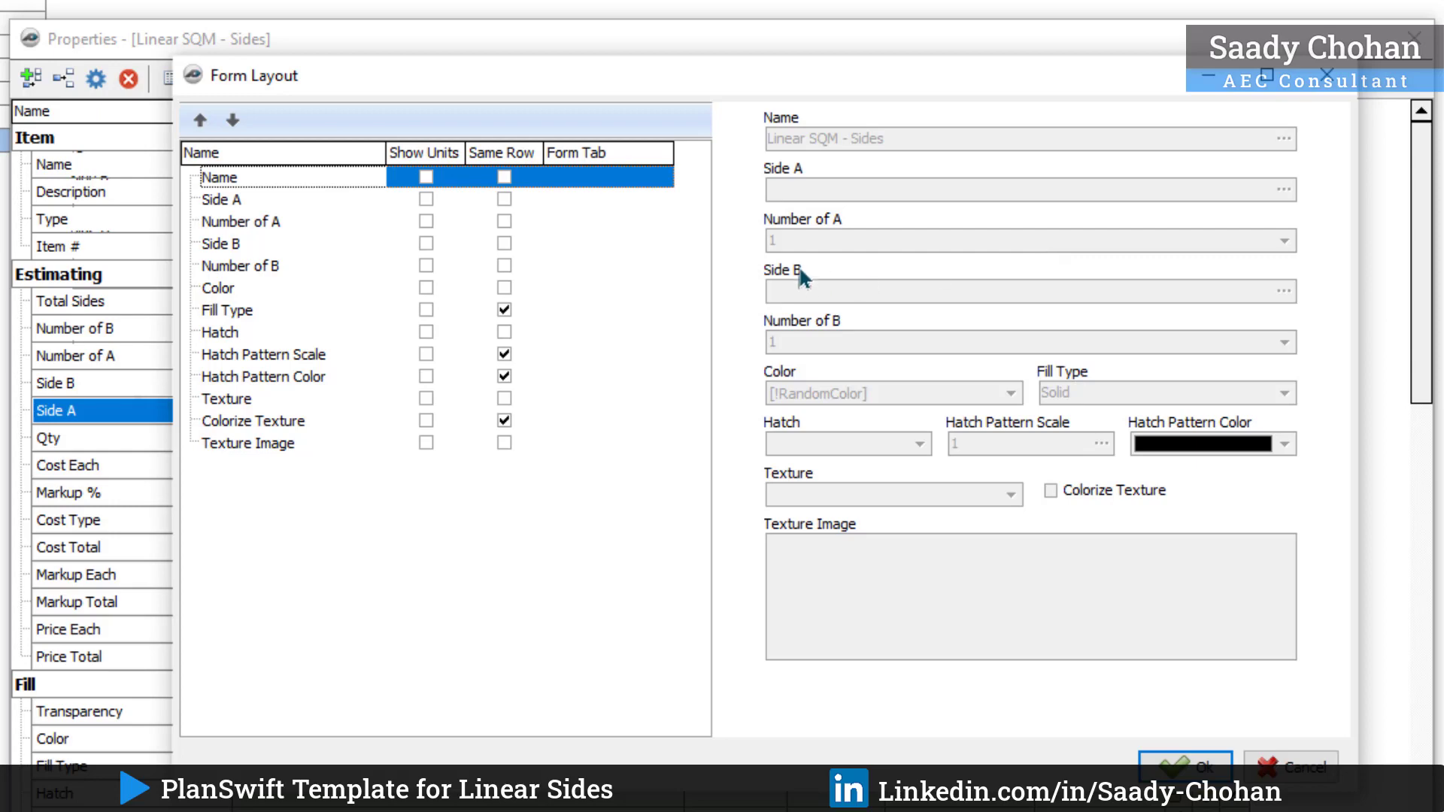
Step: Show units beside Side A and Side B, with each count on its side's row
left_click(426, 199)
left_click(426, 243)
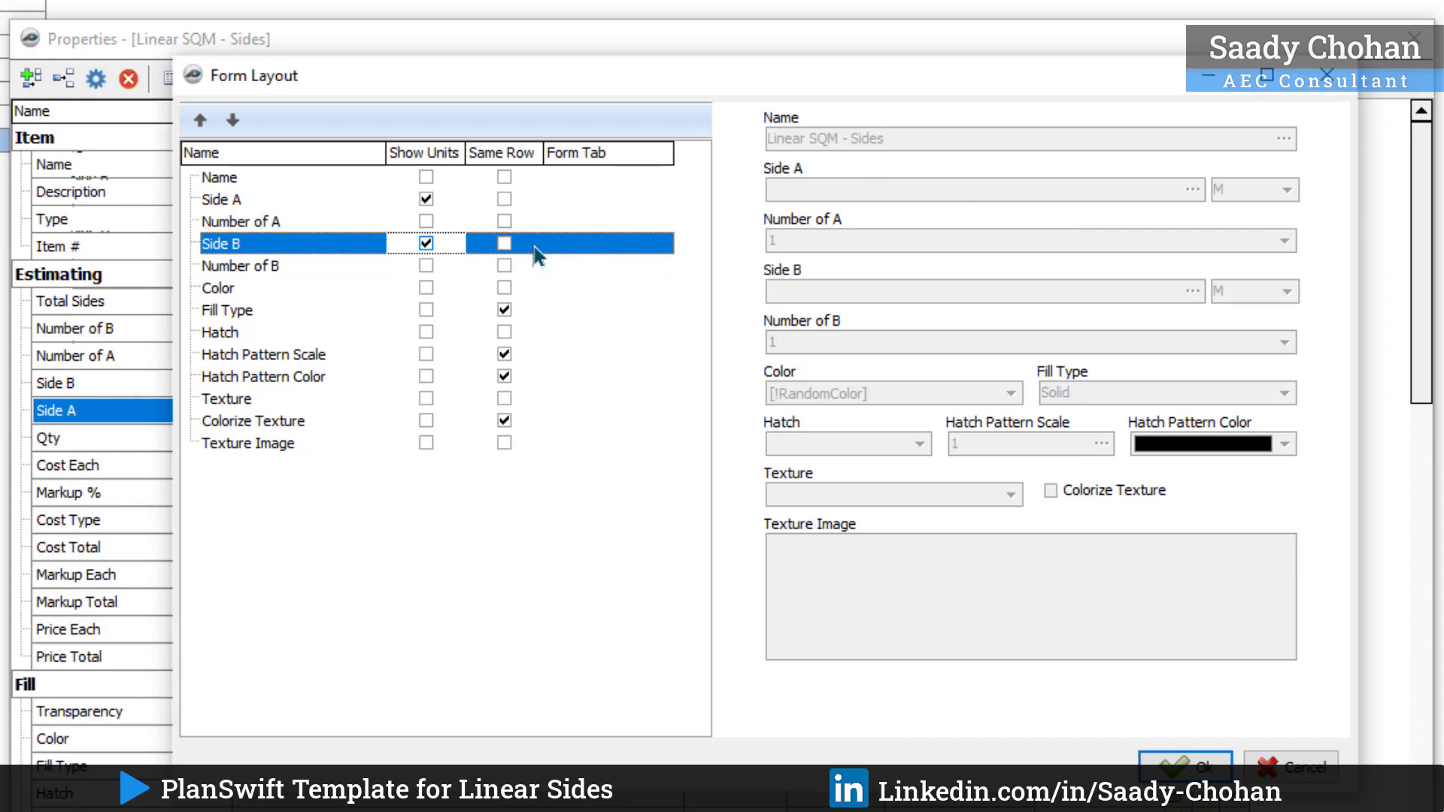
left_click(504, 221)
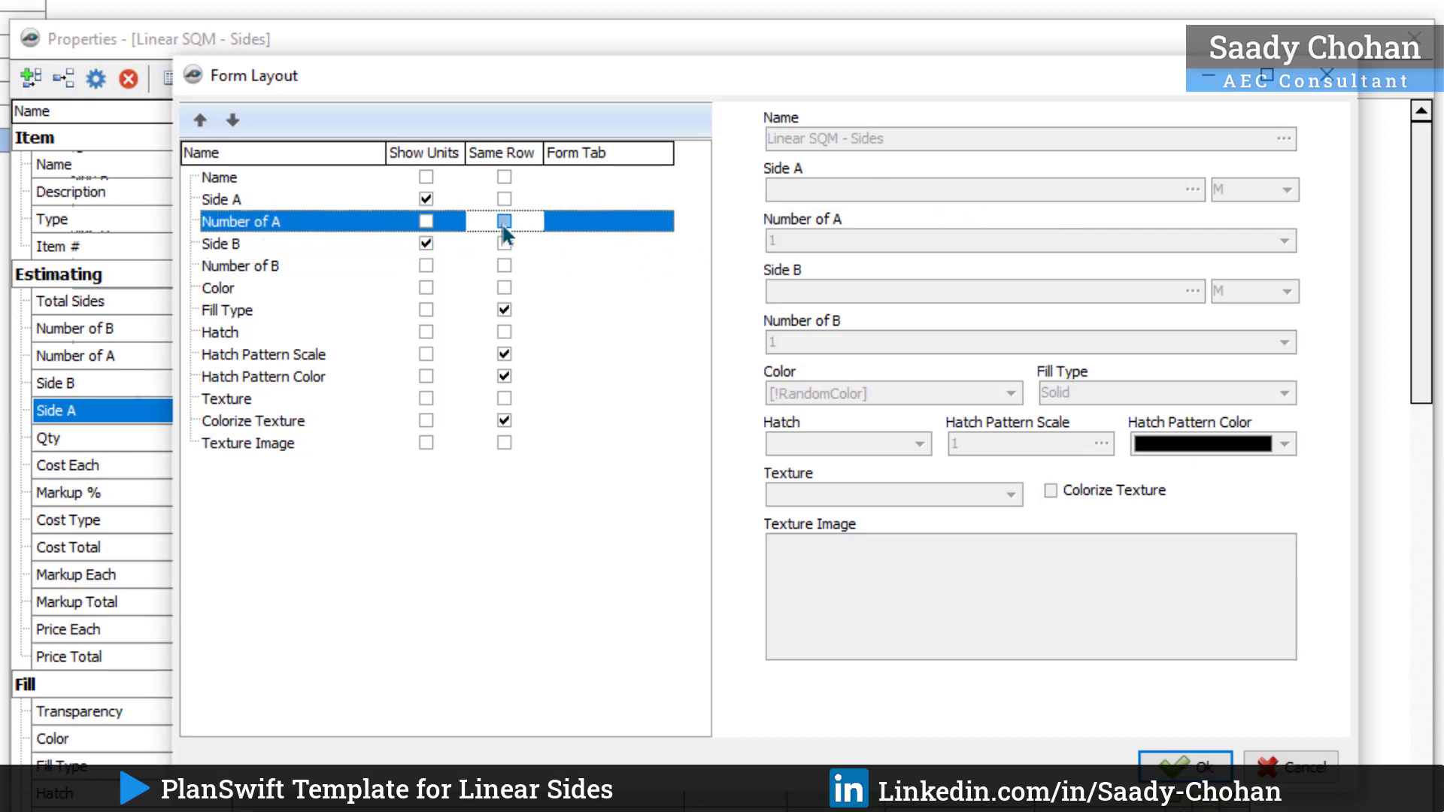
left_click(504, 265)
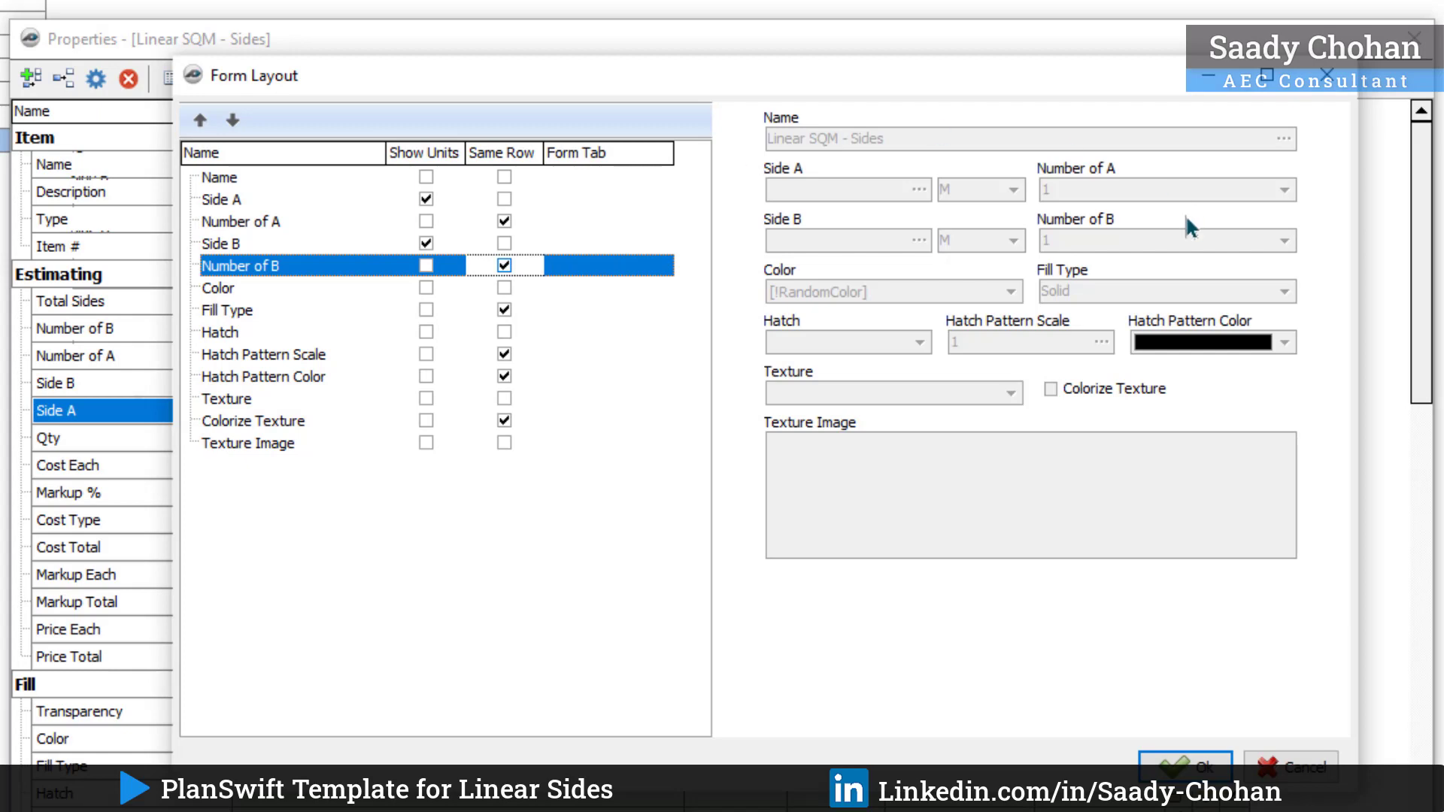
left_click(1188, 768)
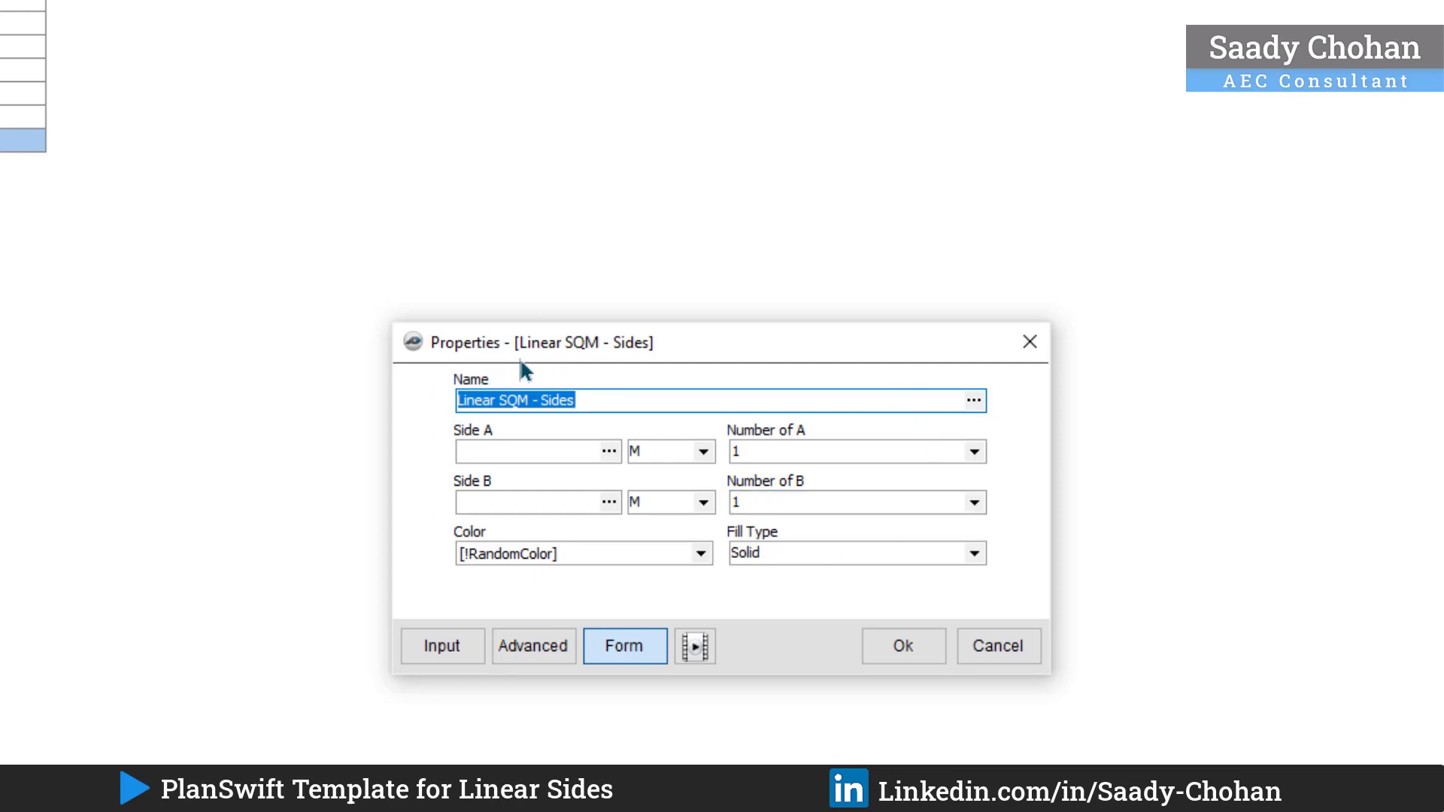
left_click(510, 652)
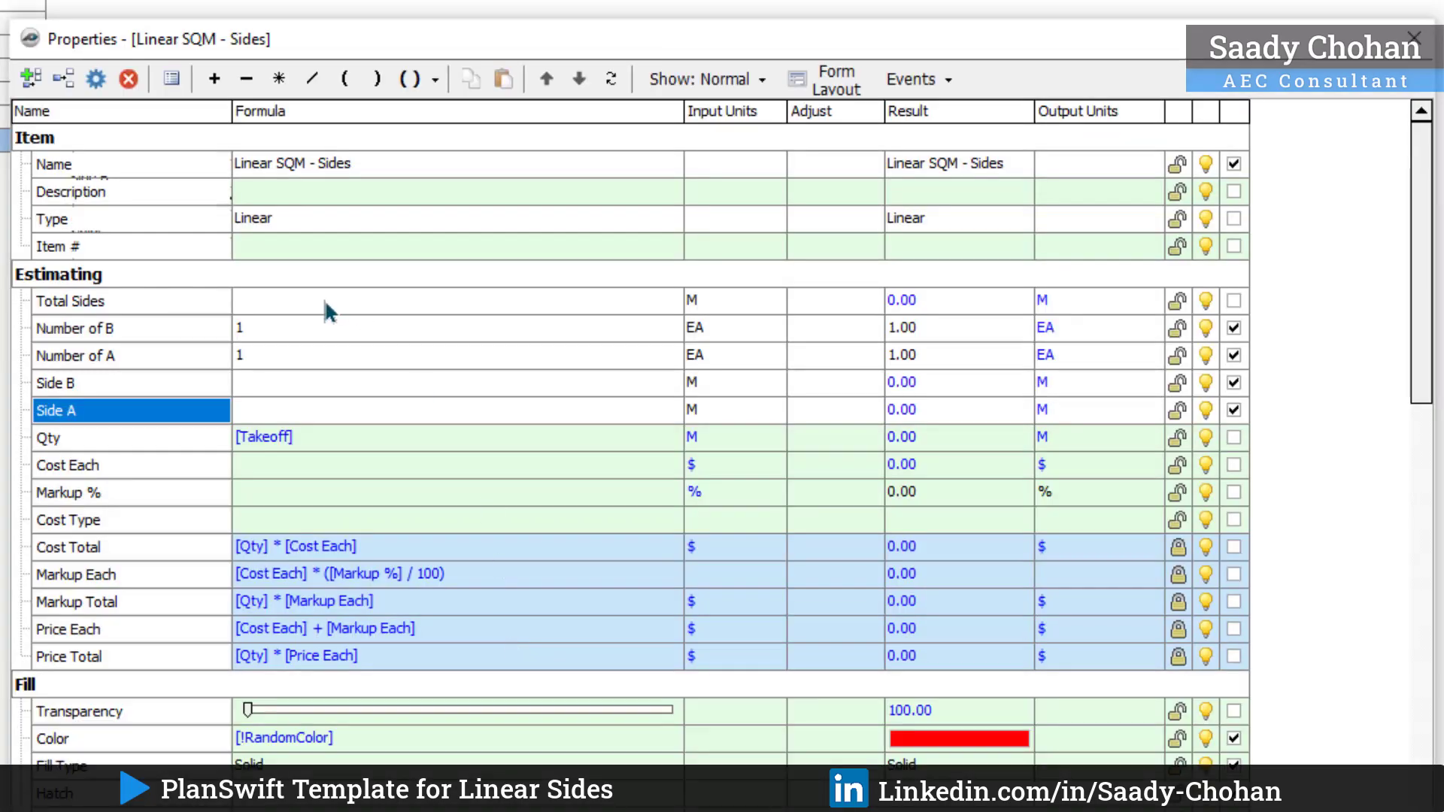
Step: Set Total Sides to ([Side A] * [Number of A]) + ([Side B] * [Number of B])
left_click(320, 300)
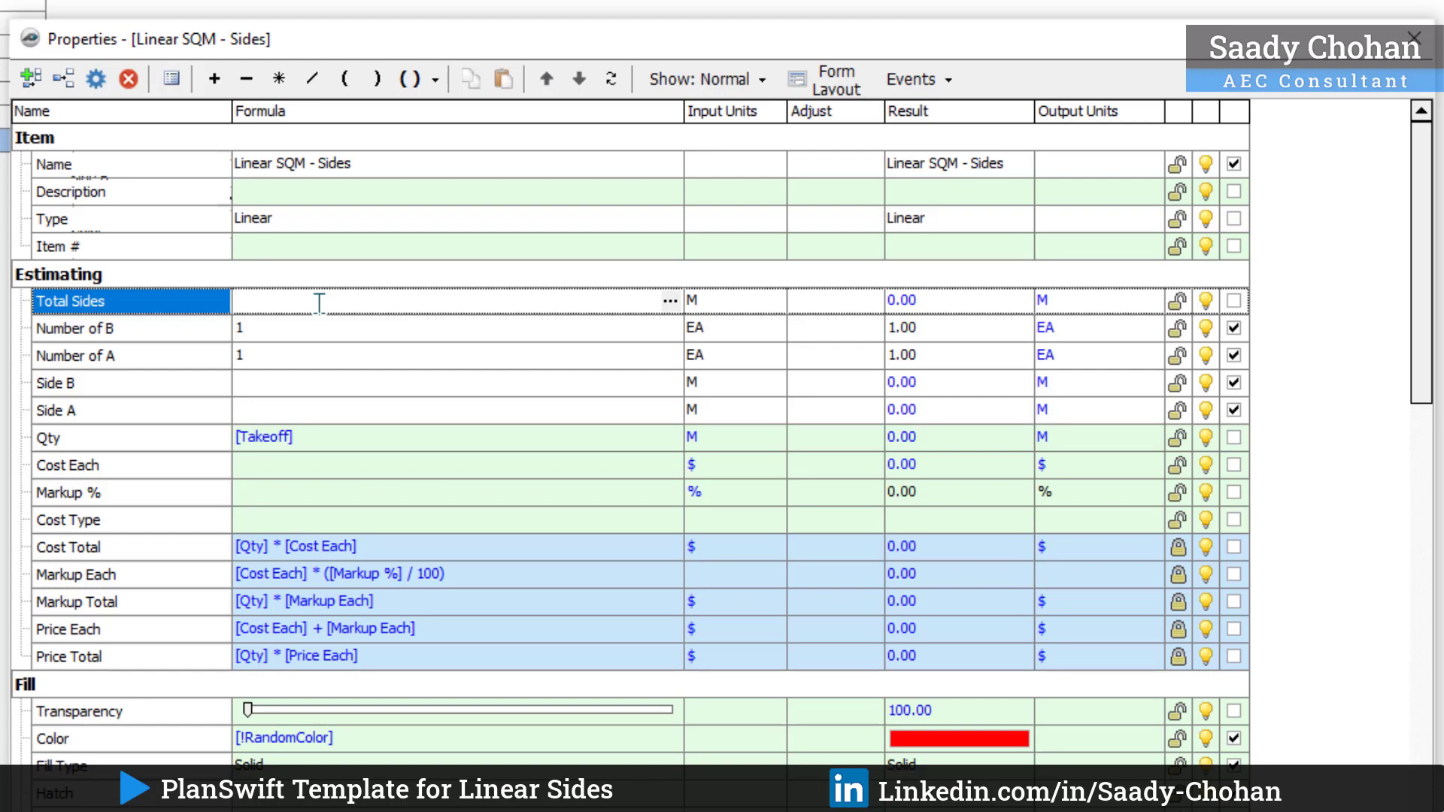
left_click(133, 412)
left_click(264, 307)
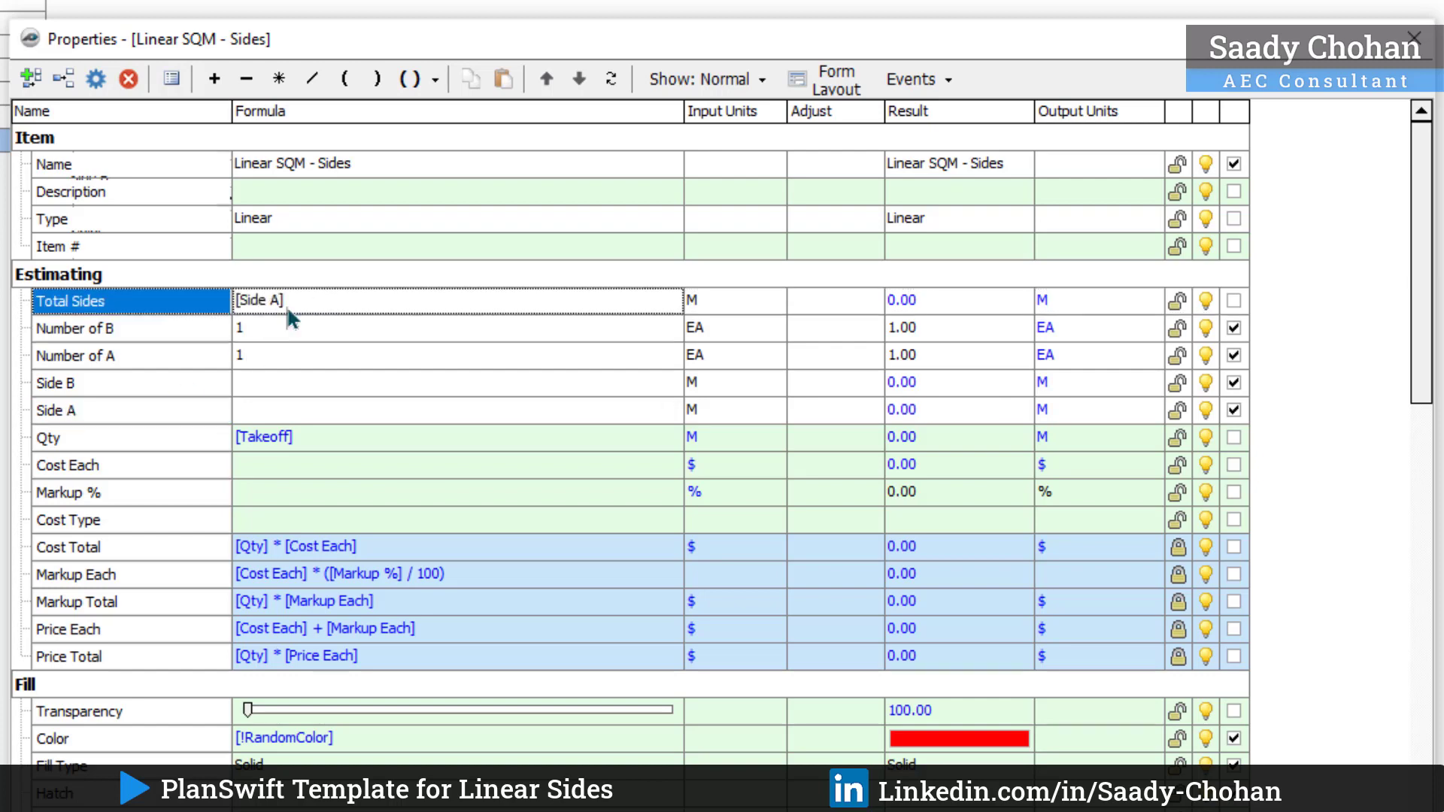
left_click(308, 303)
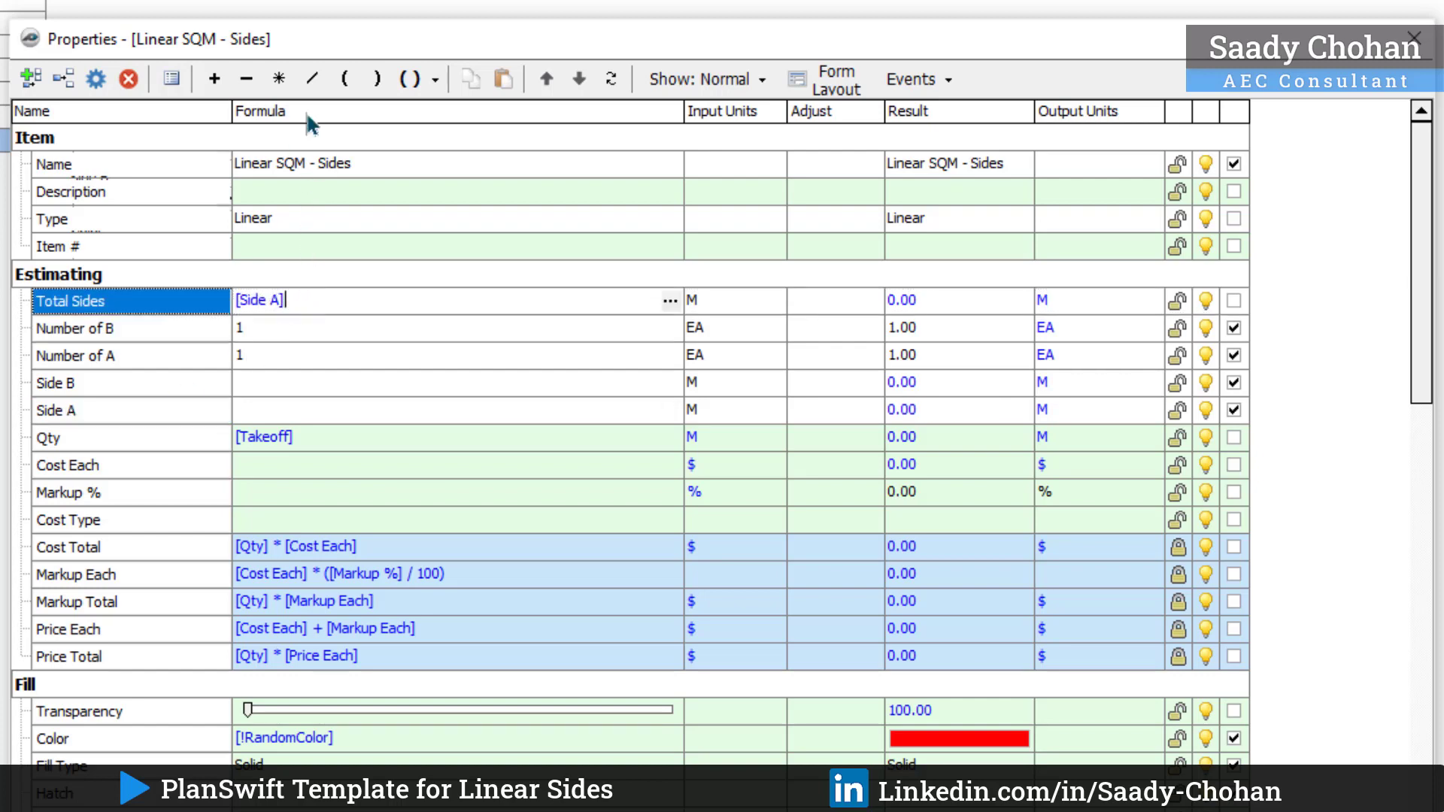
left_click(279, 78)
left_click_drag(211, 356, 326, 299)
left_click(435, 78)
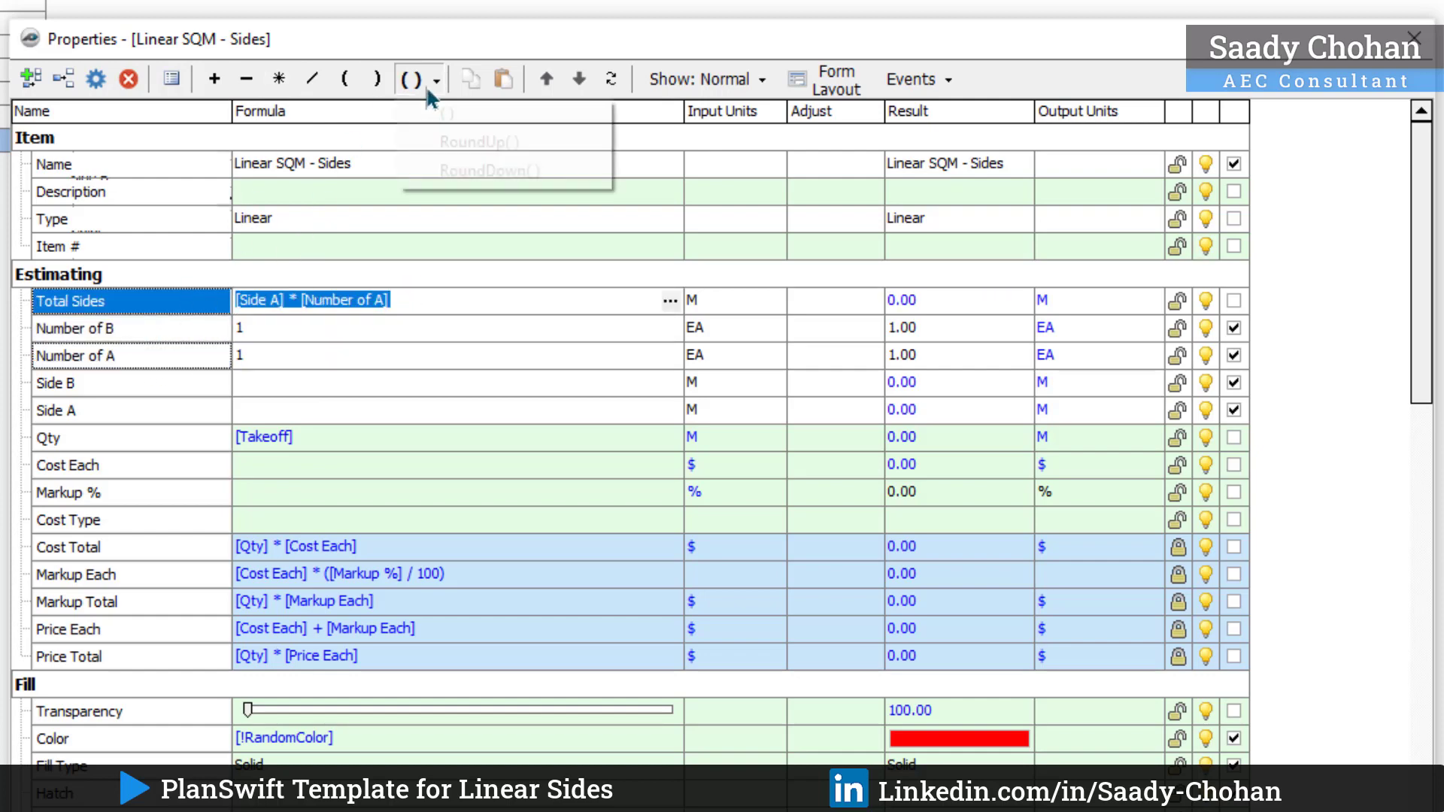
left_click(442, 115)
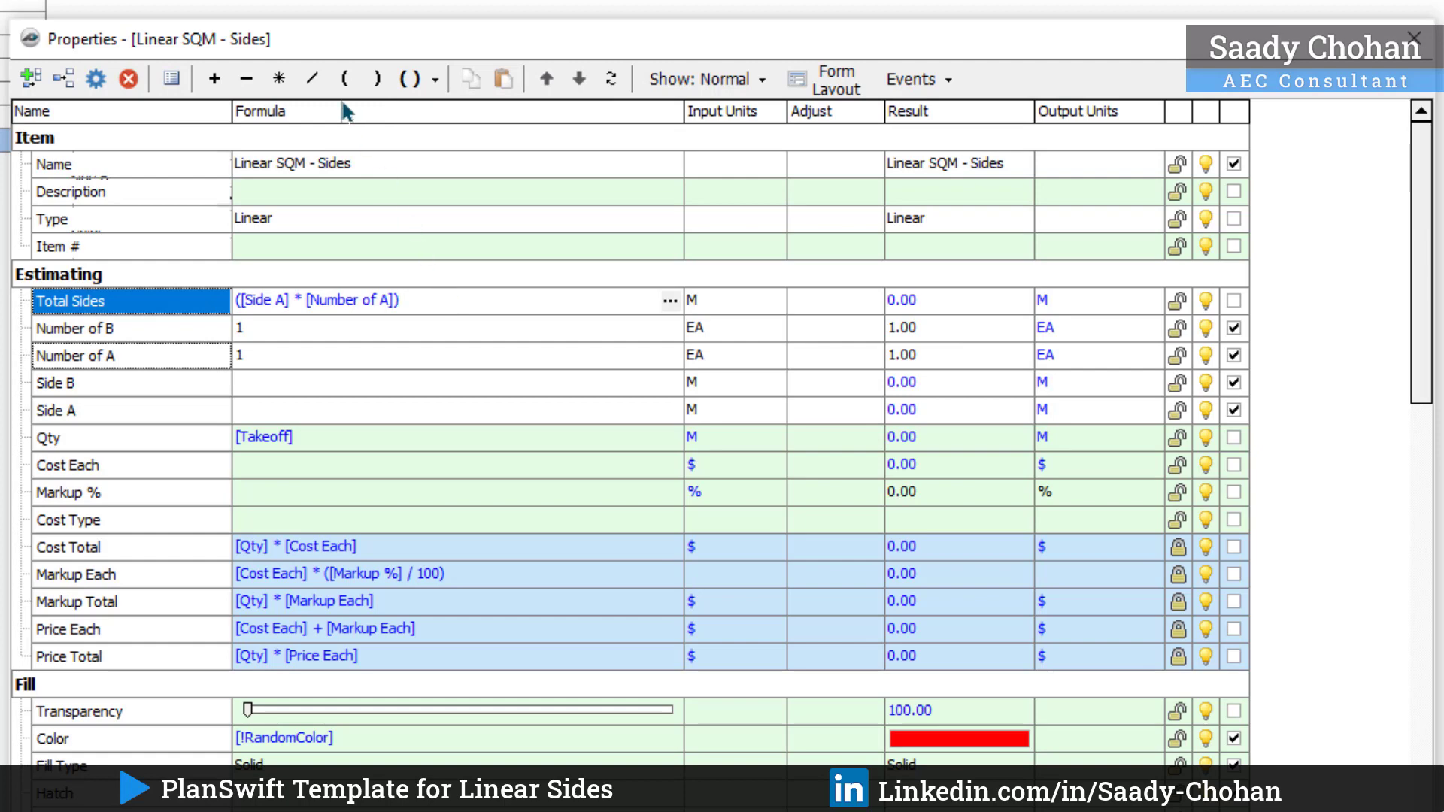
left_click(216, 78)
left_click_drag(106, 381, 480, 316)
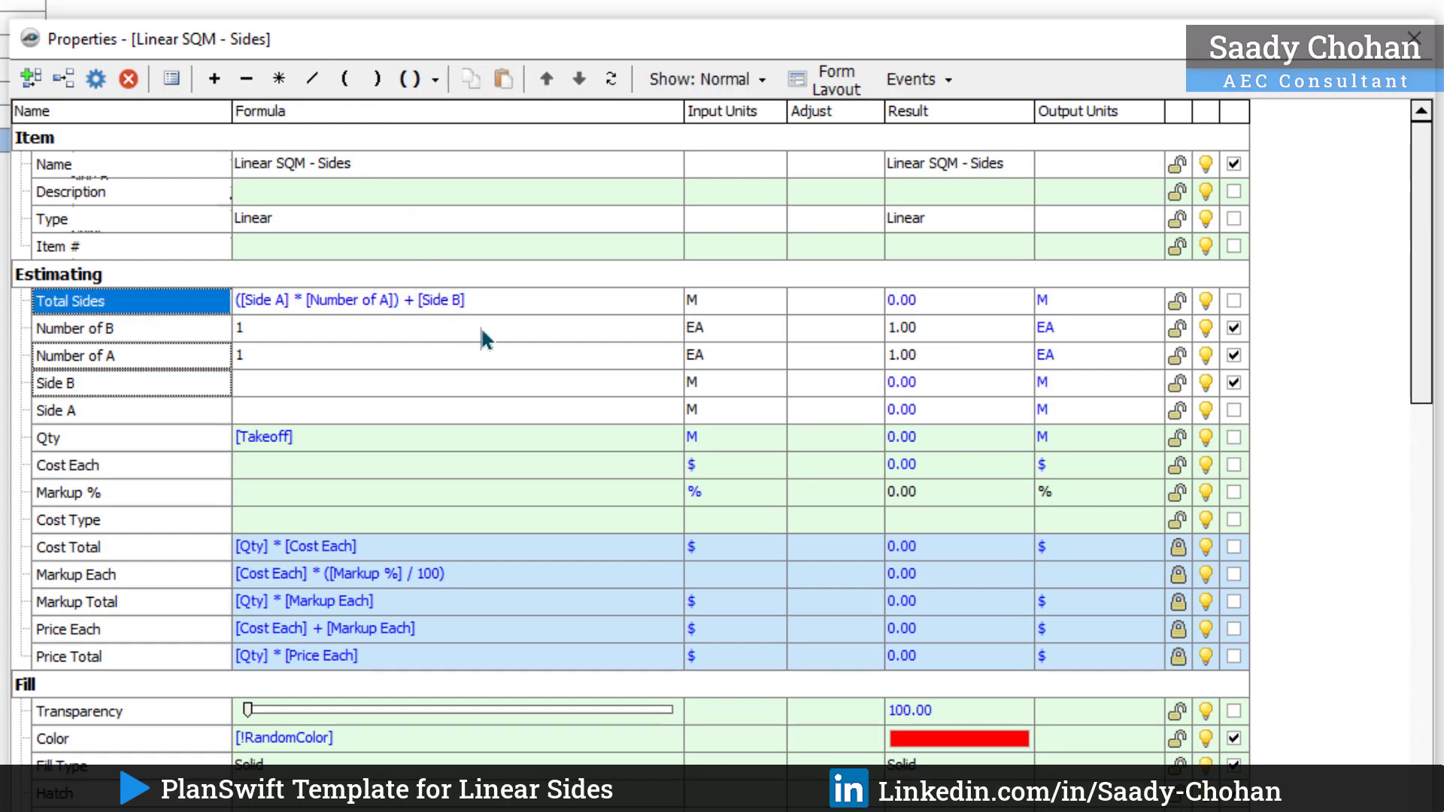
left_click(279, 78)
left_click_drag(192, 331, 423, 297)
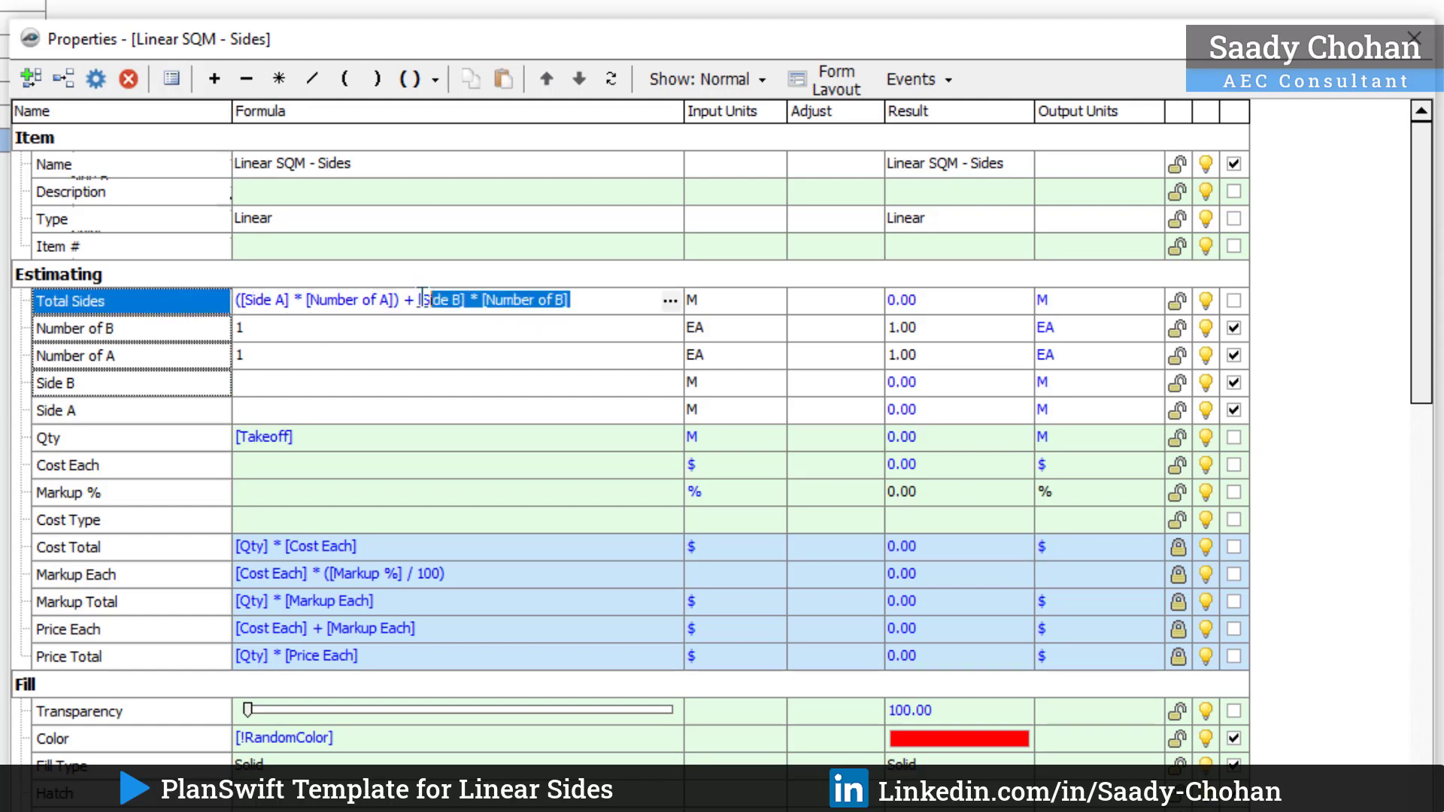
left_click(435, 79)
left_click(440, 116)
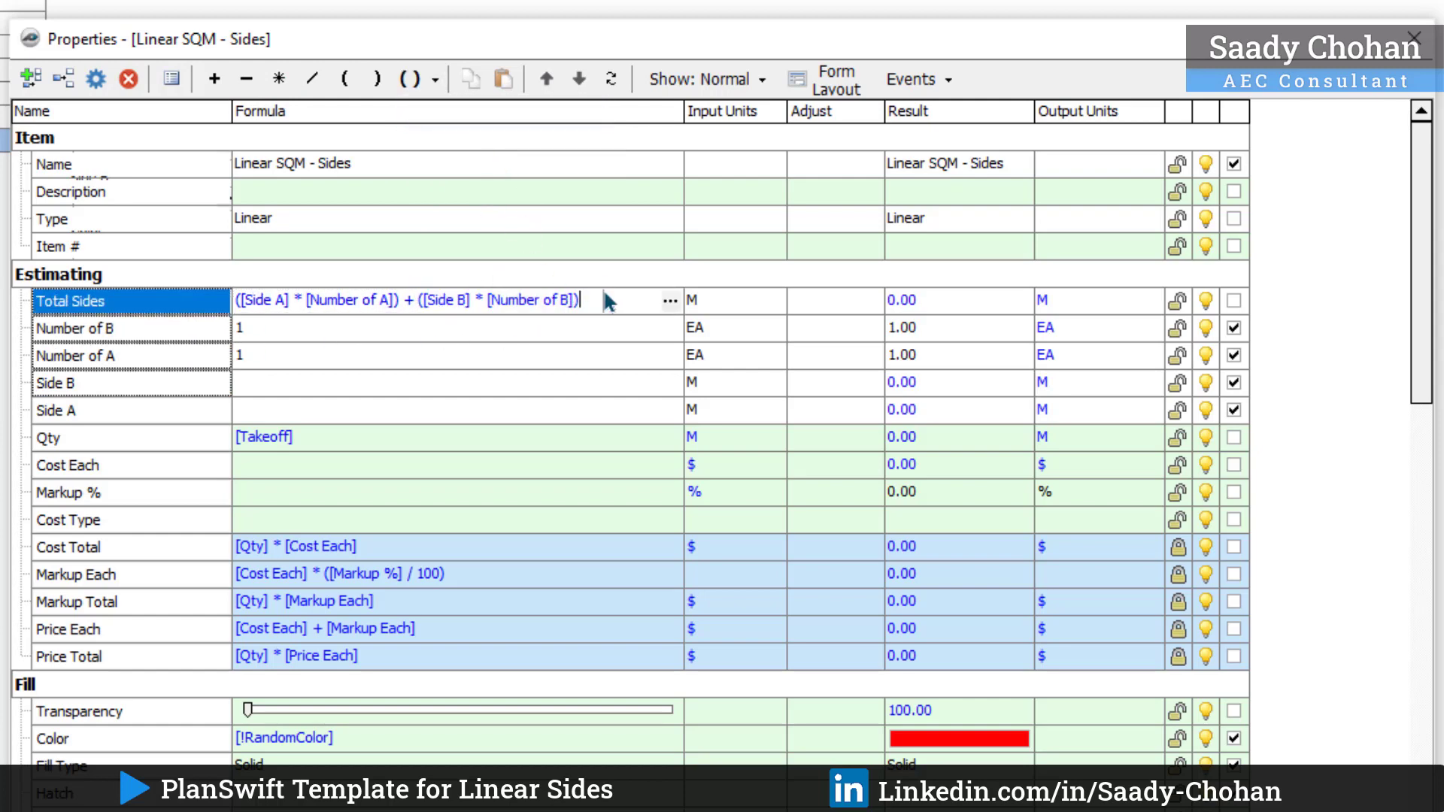
key("Return")
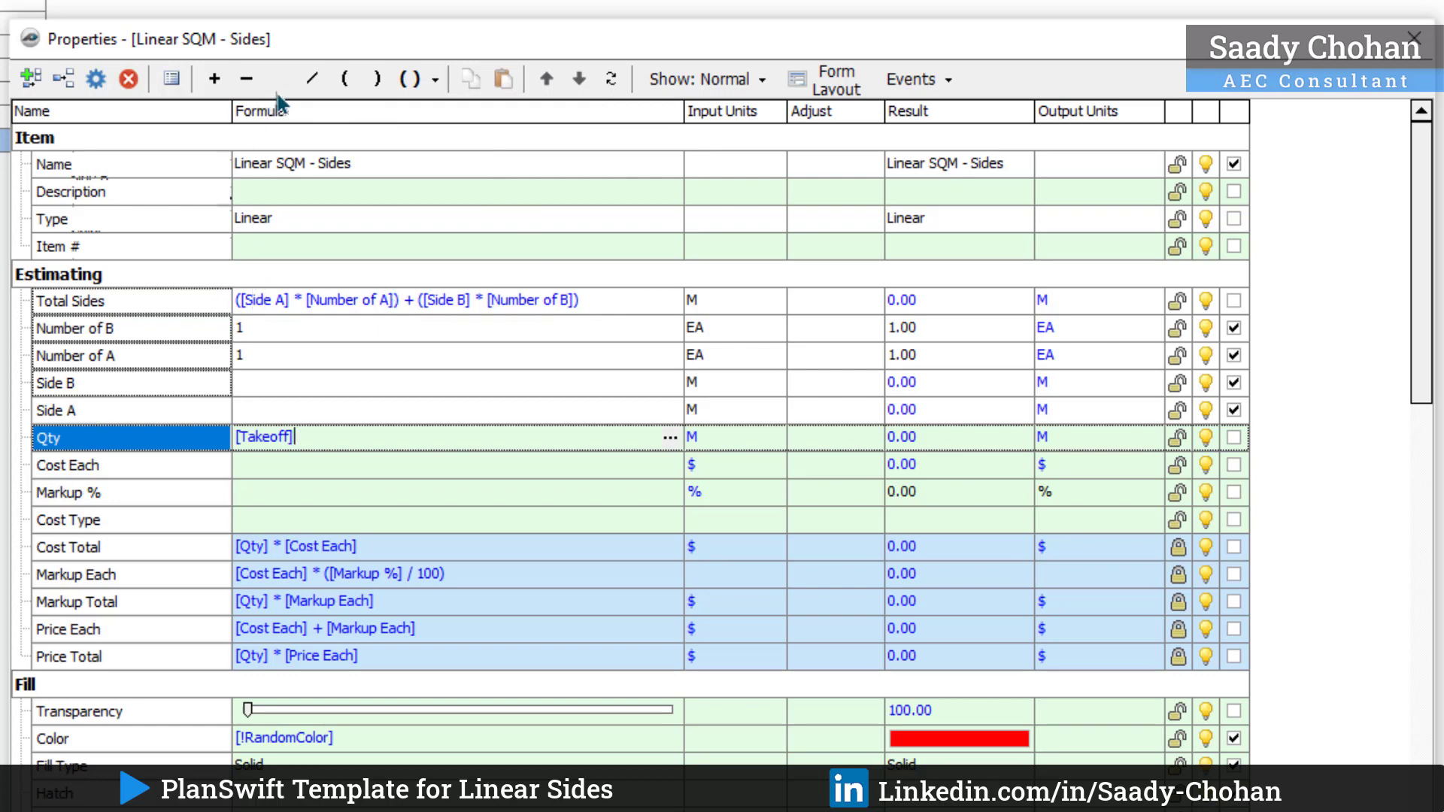
Step: Make Qty [Takeoff] * [Total Sides] with SQ M units
left_click_drag(146, 299, 361, 442)
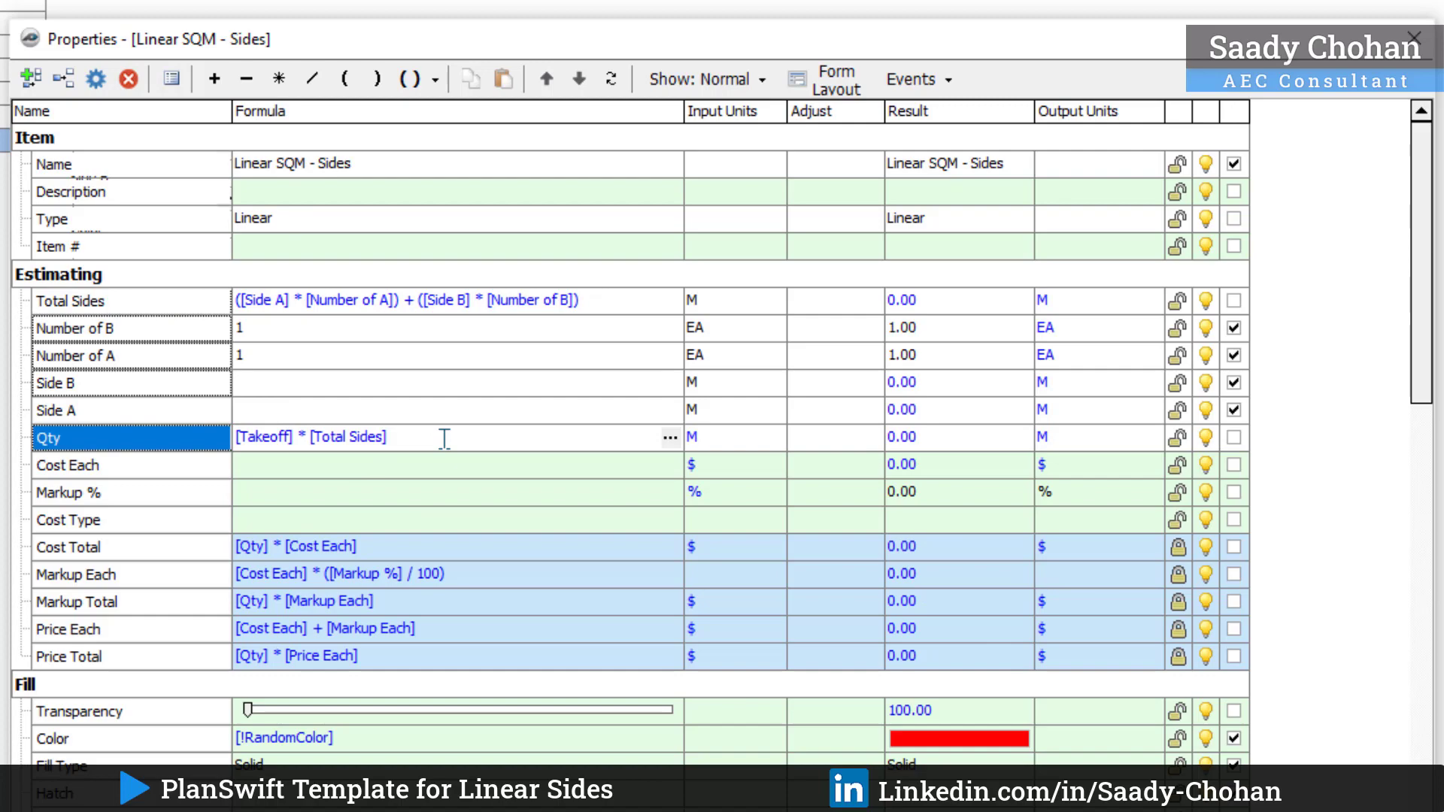
left_click(735, 436)
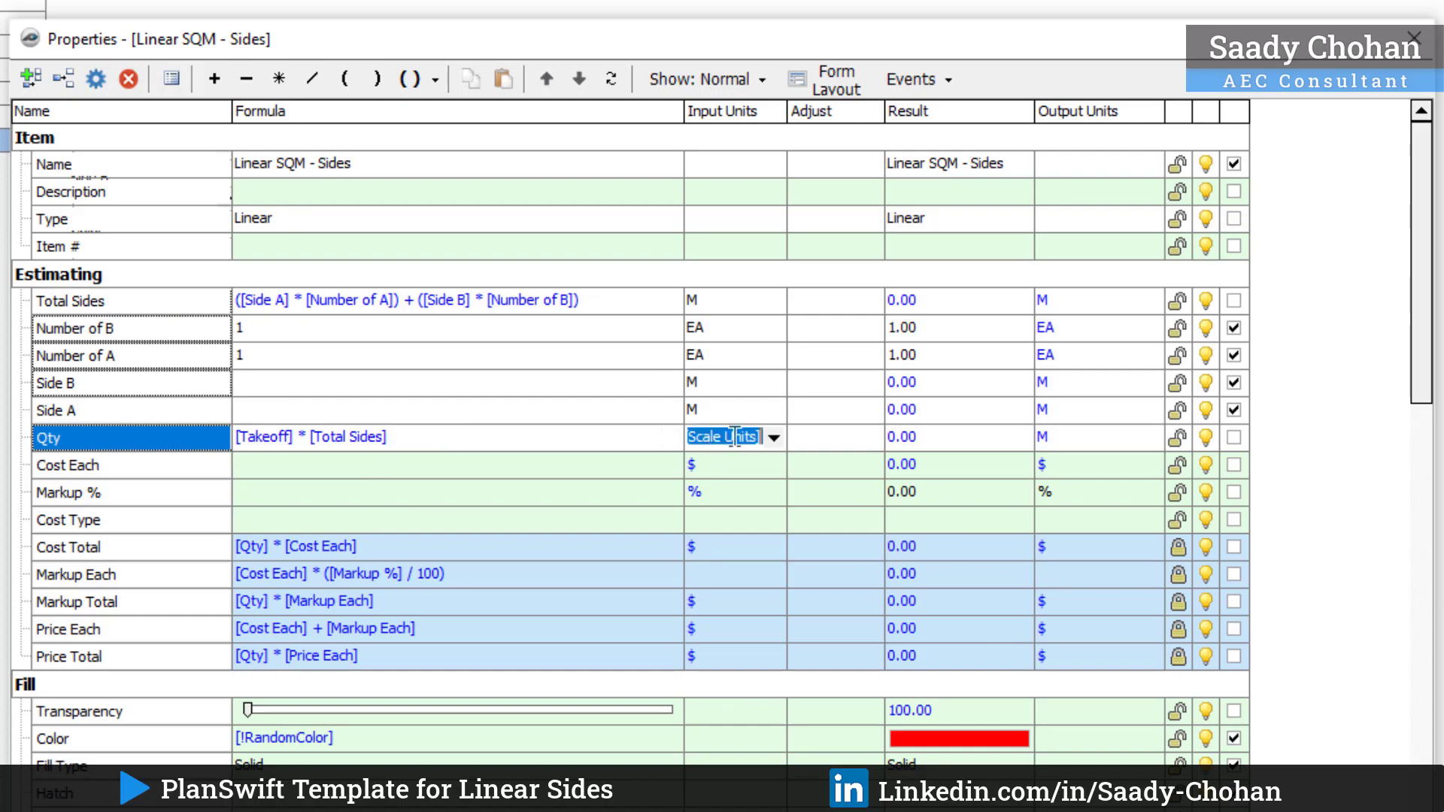
left_click(773, 438)
scroll(743, 526, "down", 3)
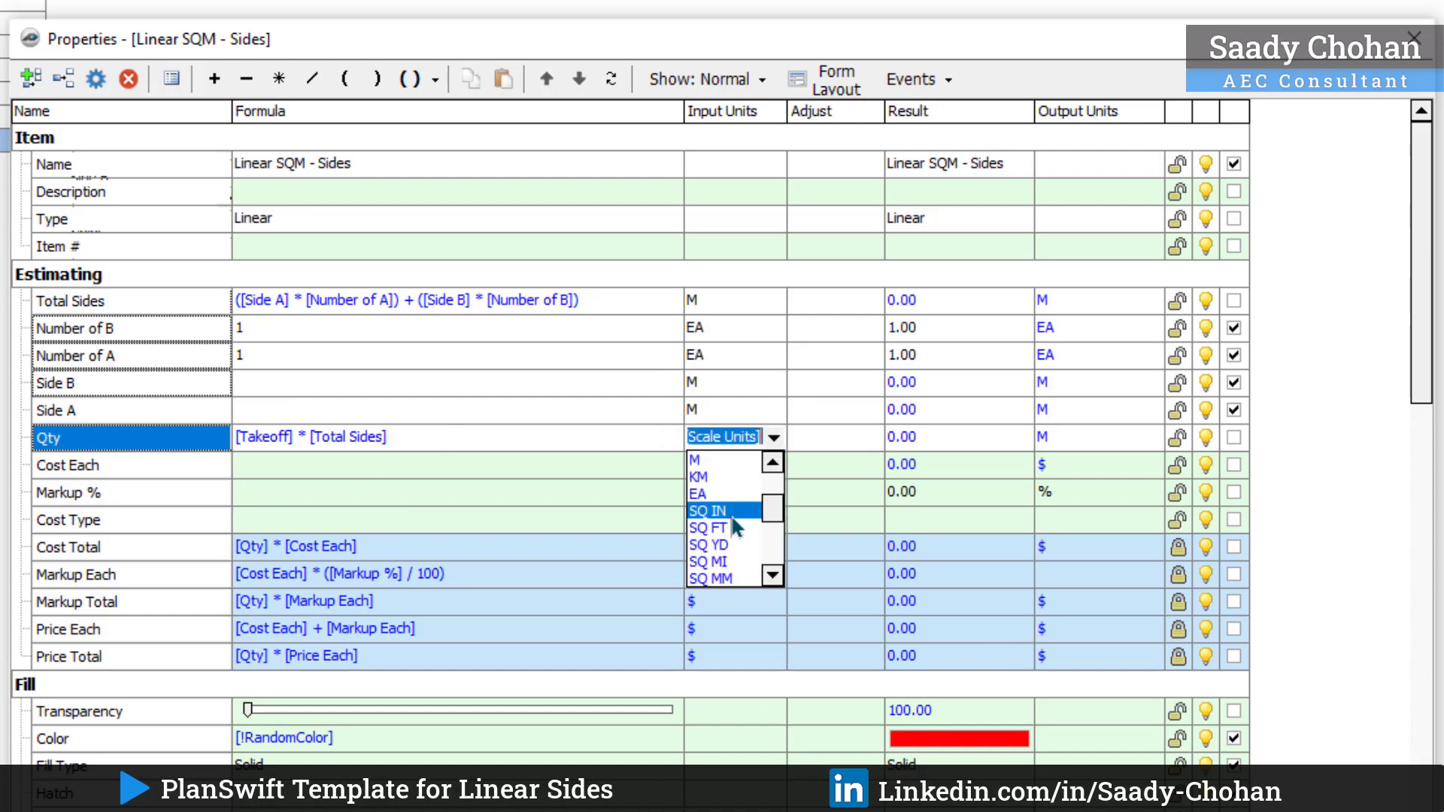
left_click(737, 563)
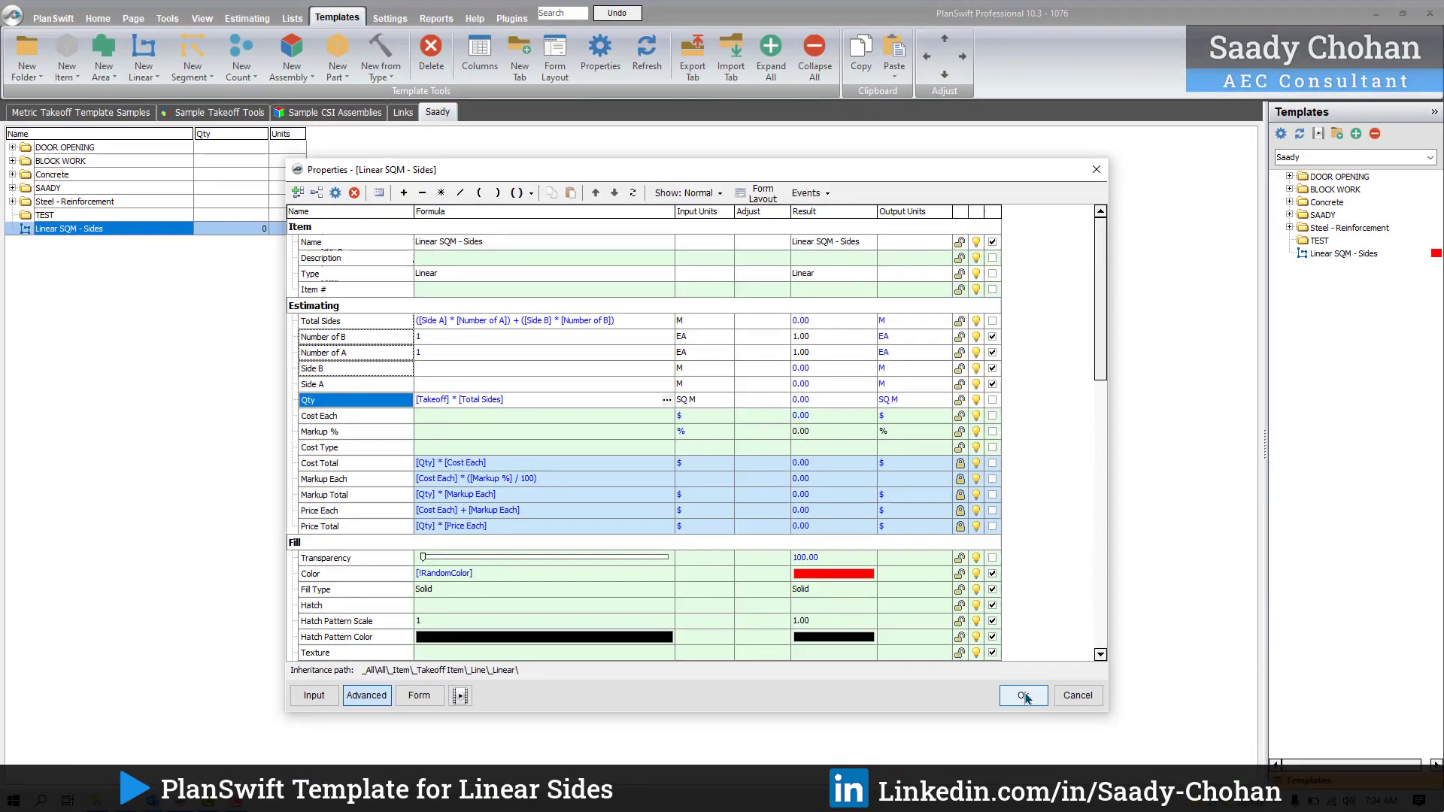
Step: Save the template and show the Saady template collection on the plan view
left_click(1061, 731)
left_click(97, 18)
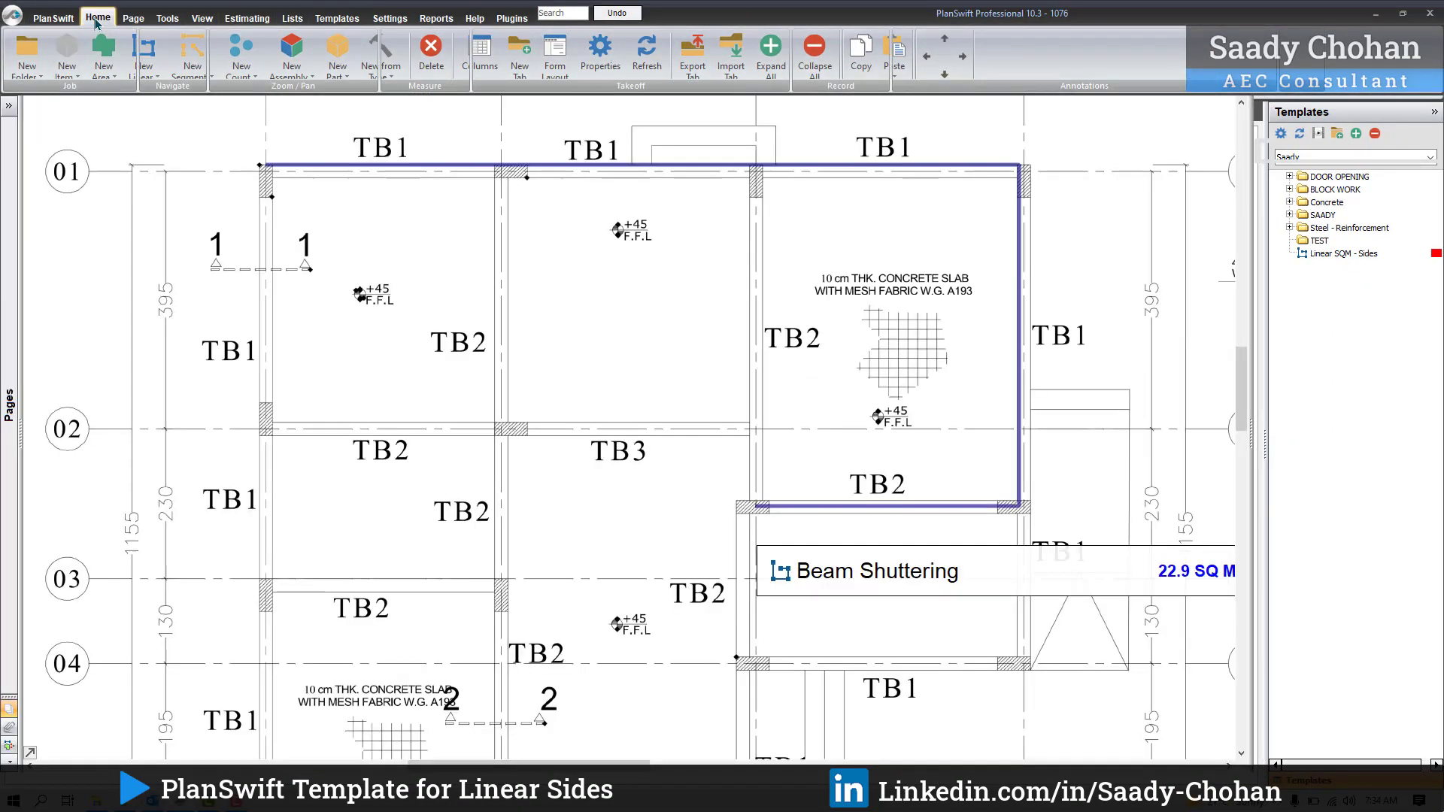
left_click(1316, 151)
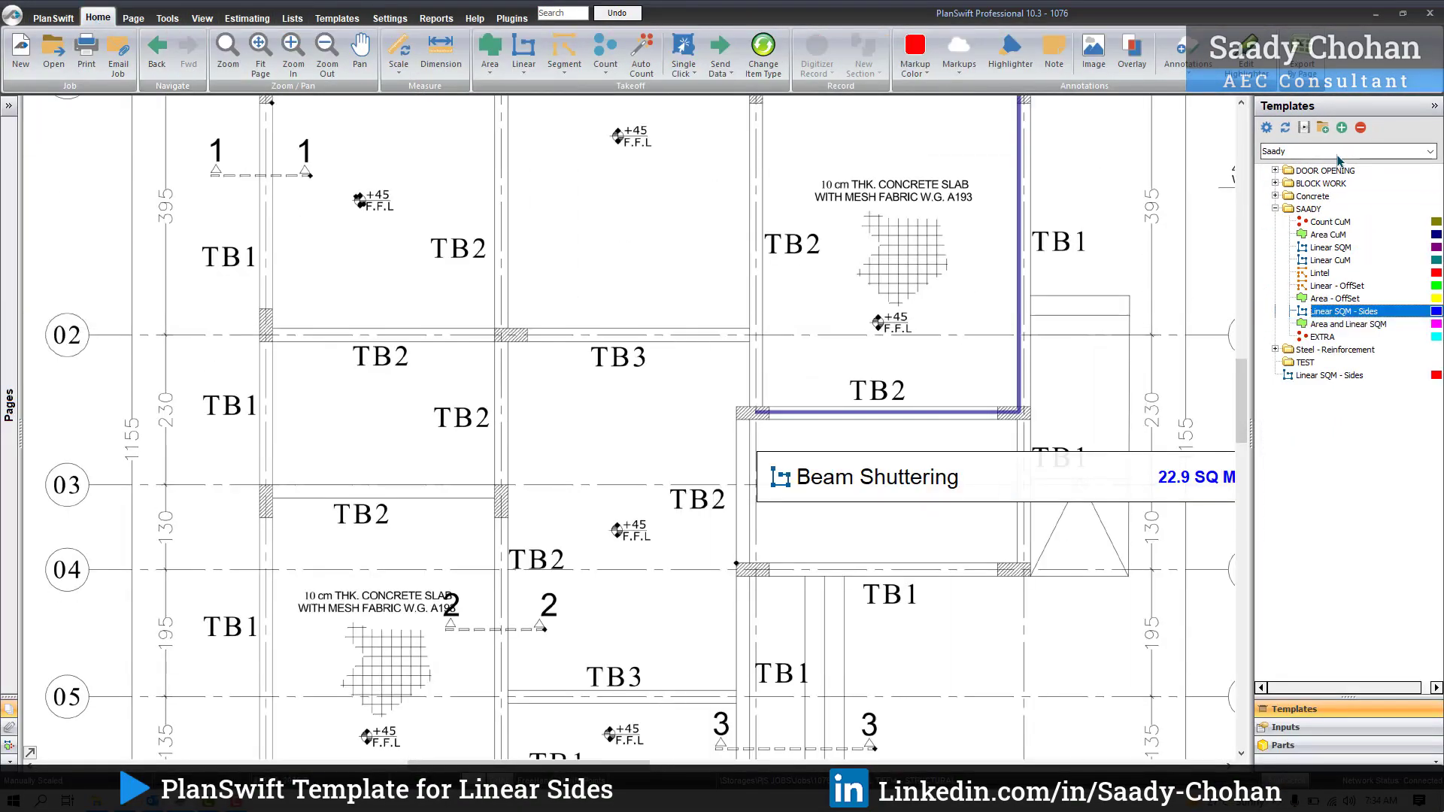
left_click(1298, 204)
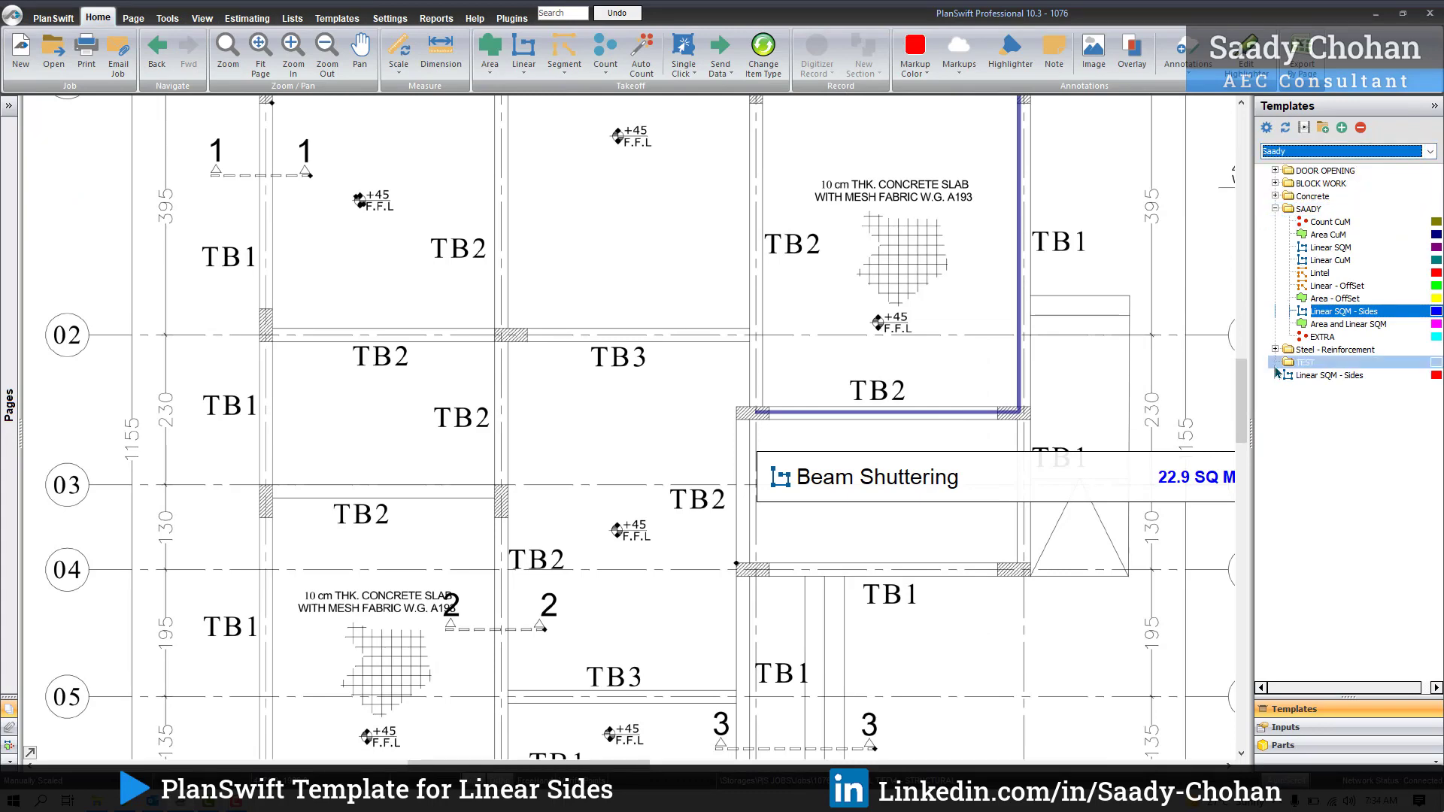
Step: Set Linear SQM - Sides to Side B 0.45 with Number of B 2
left_click(1330, 374)
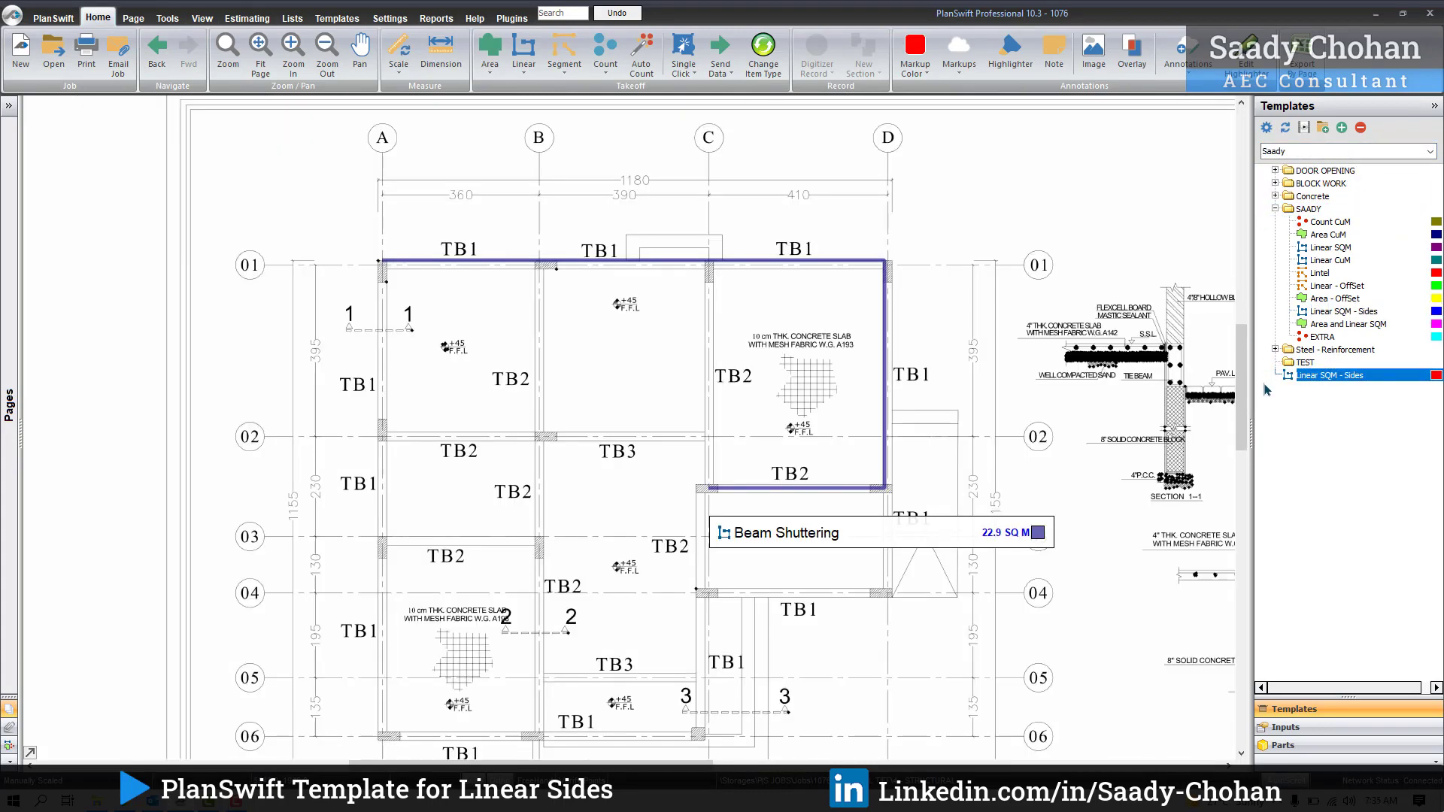
double_click(1330, 375)
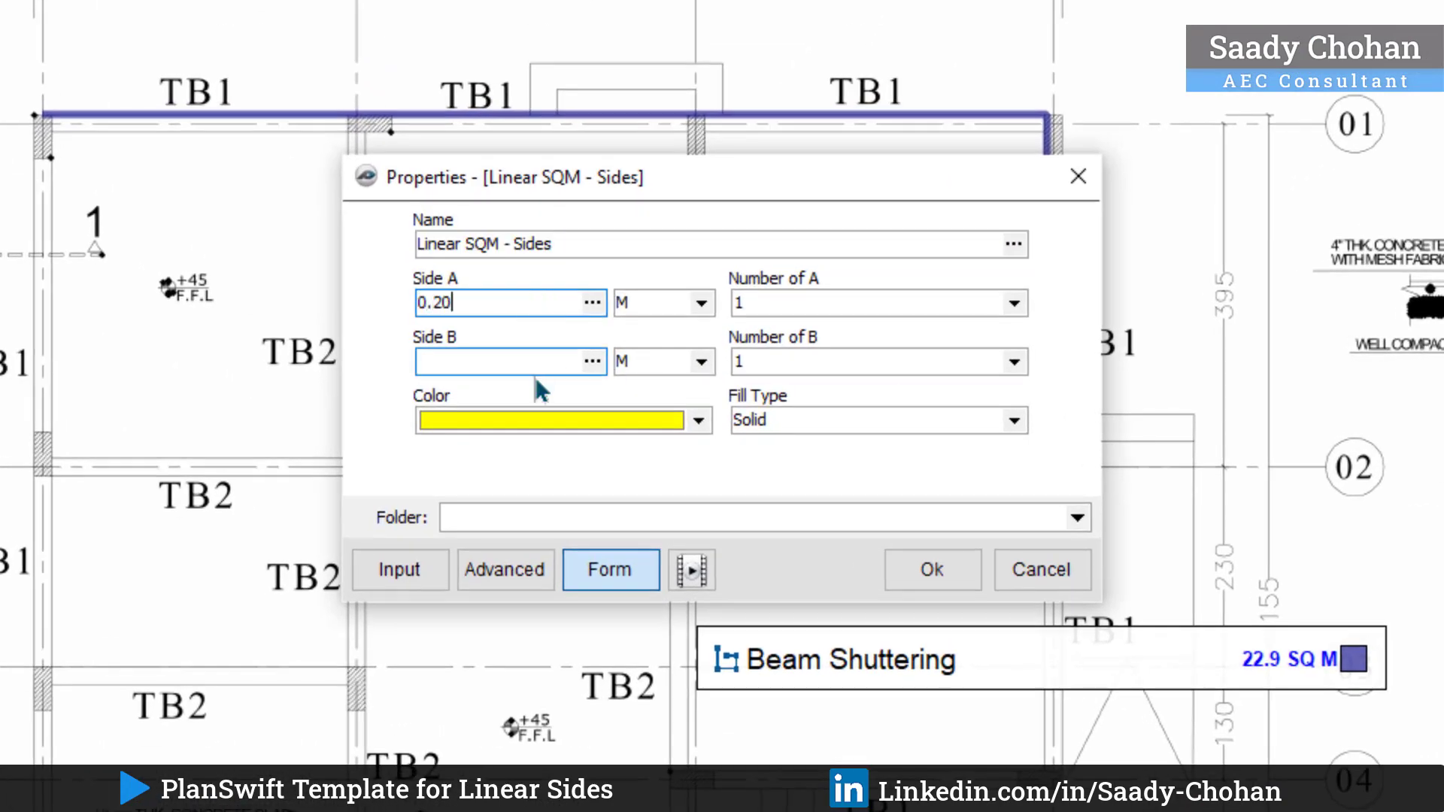
left_click(513, 364)
type("0.45")
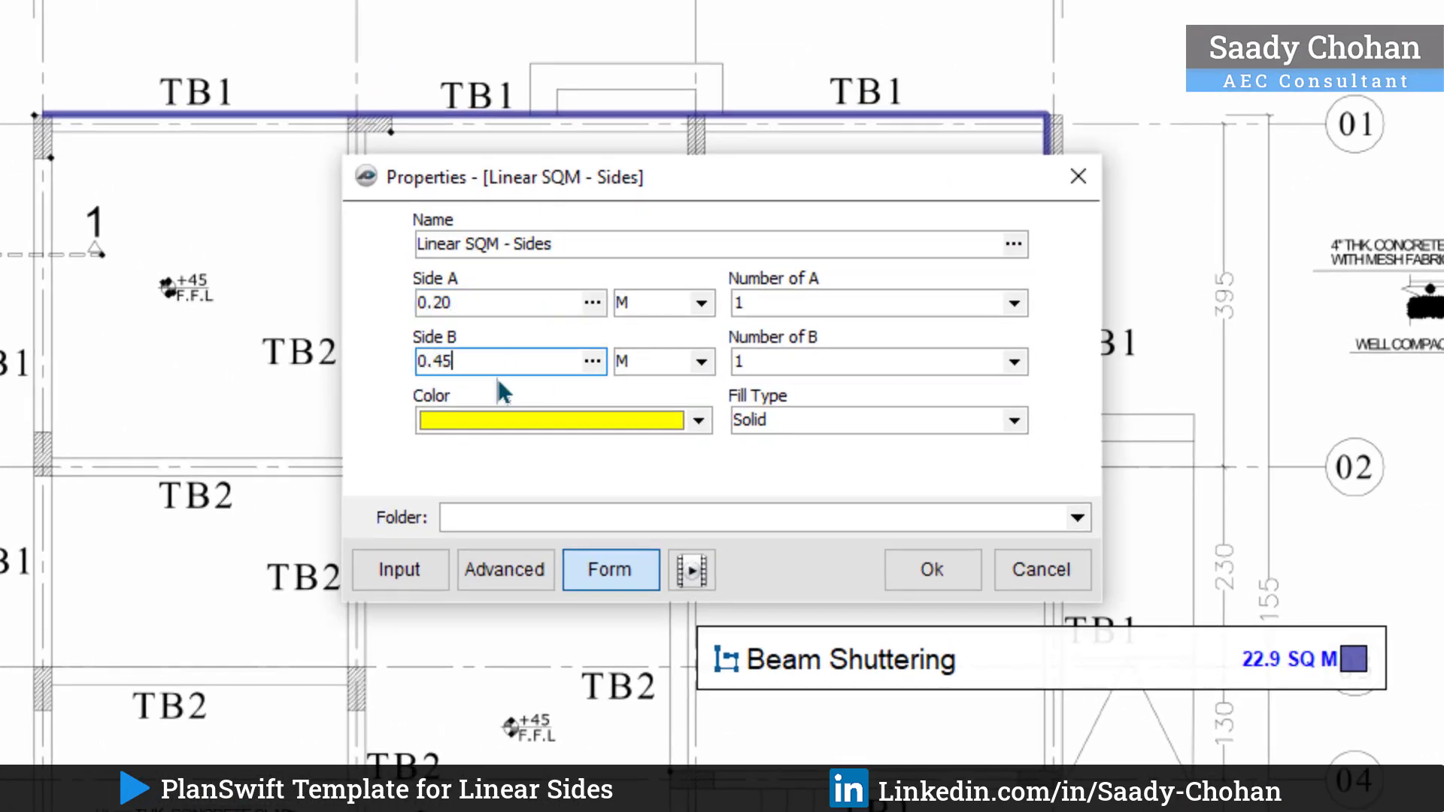
left_click(1014, 362)
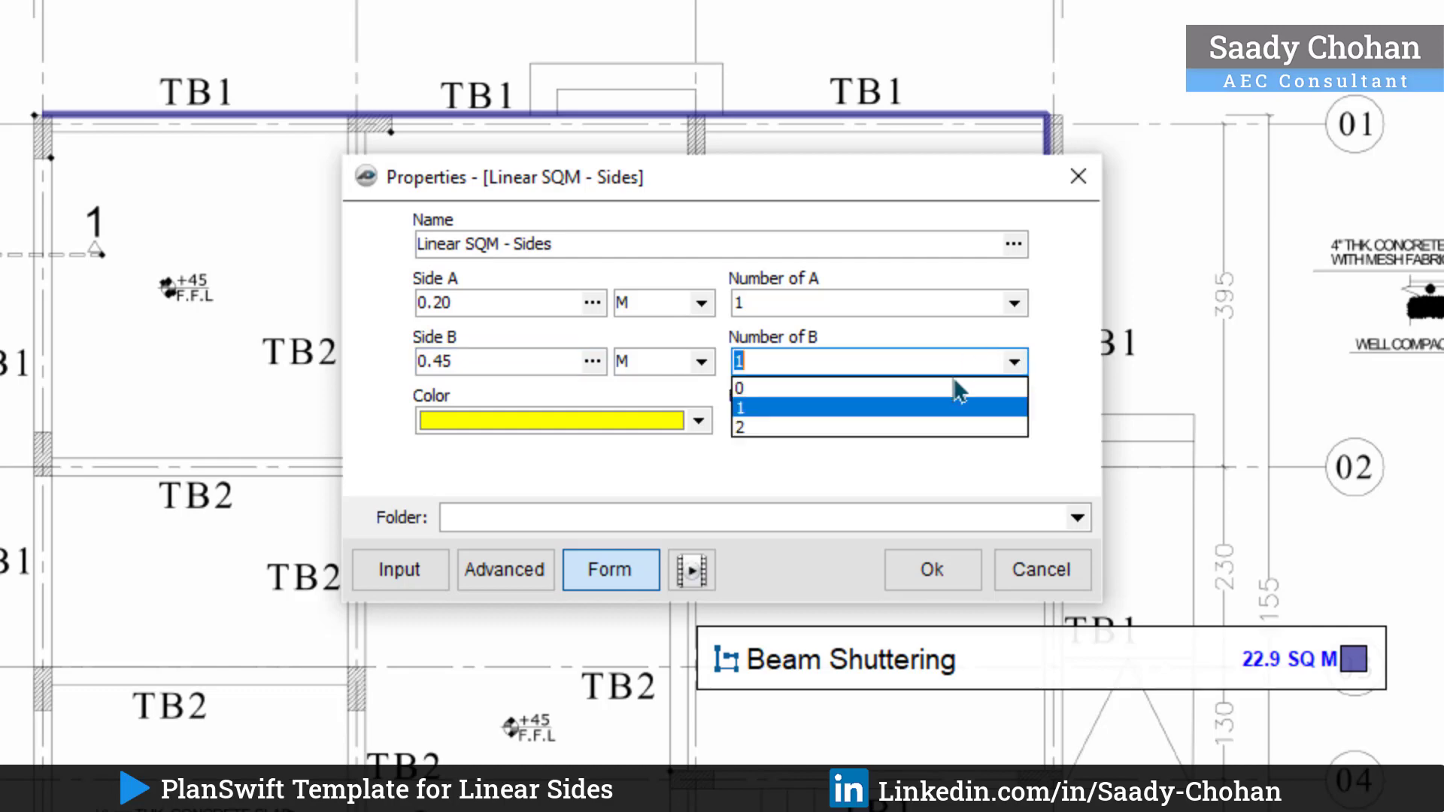
left_click(896, 425)
Step: Trace the beams from gridline 01 down to 02 as a Linear SQM - Sides takeoff, totalling 22.9 SQ M
left_click(930, 568)
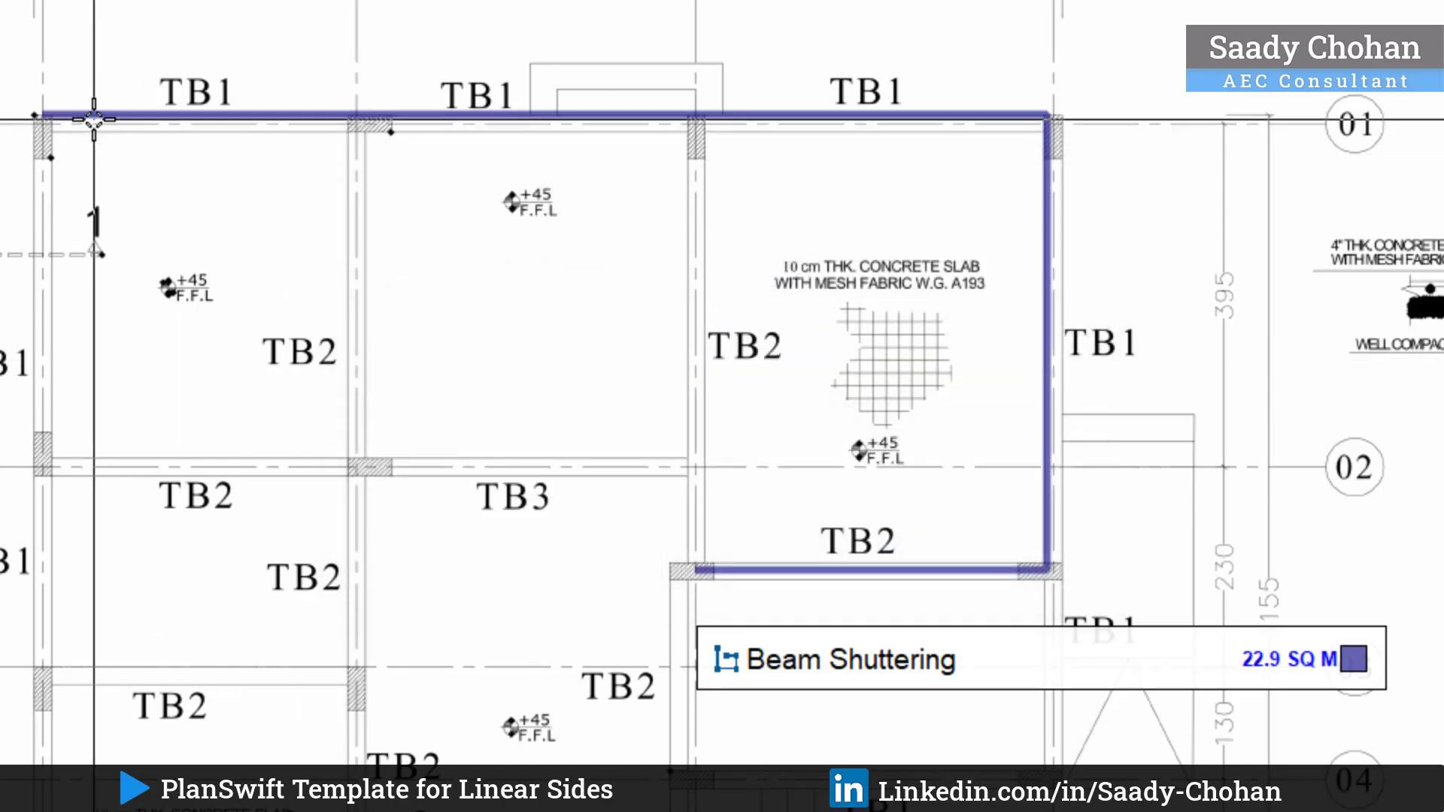
left_click(41, 116)
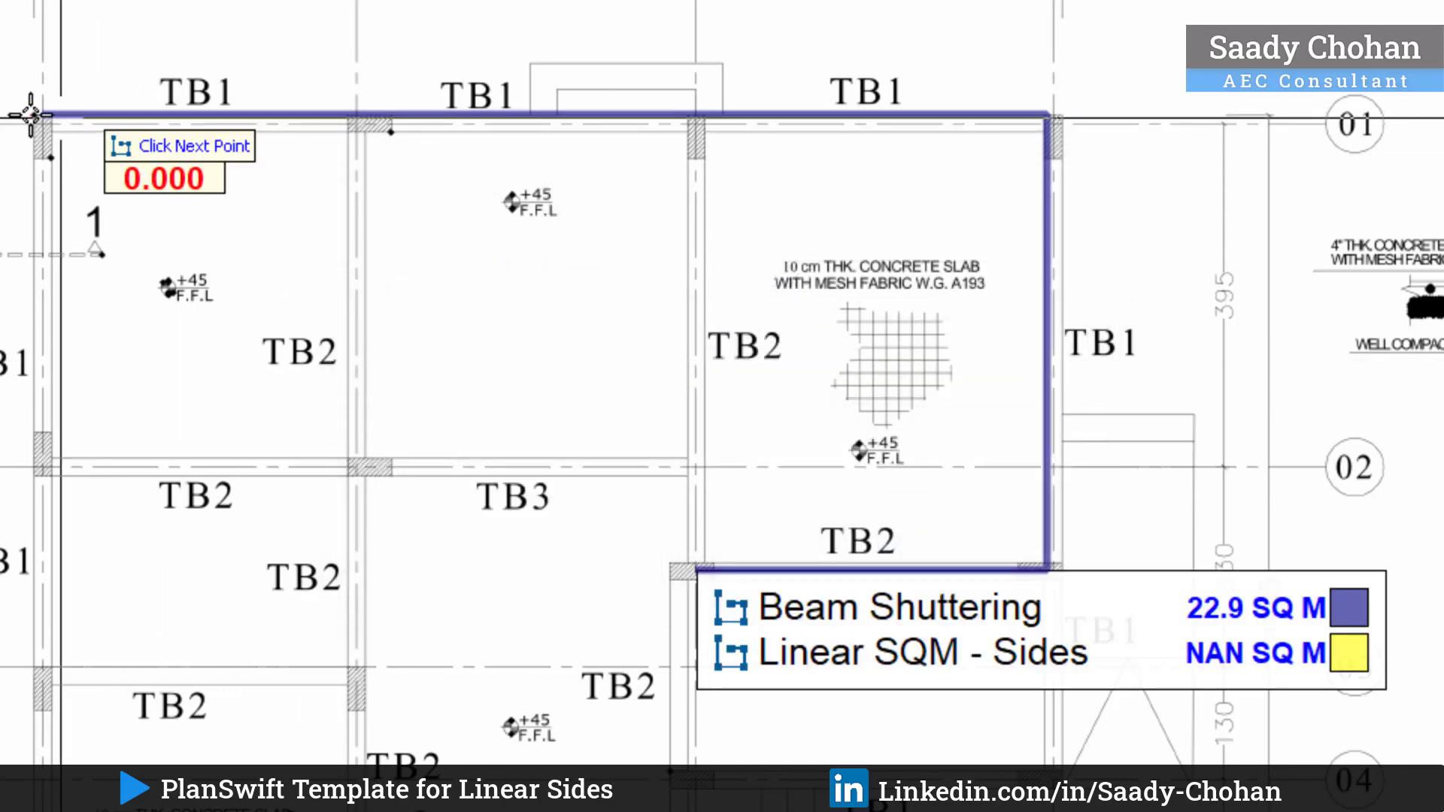
left_click(1047, 116)
left_click(1047, 570)
left_click(706, 569)
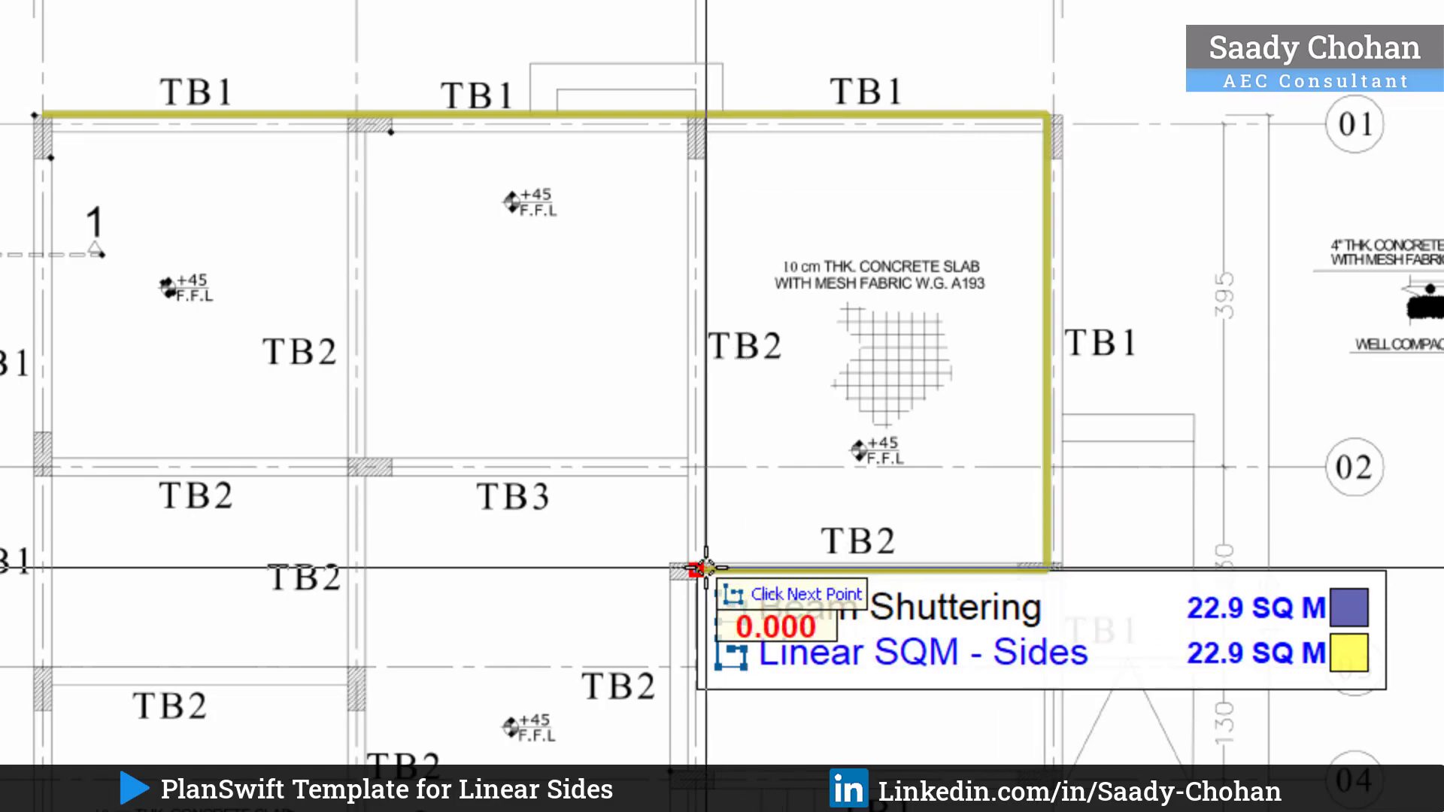
right_click(760, 376)
left_click(816, 437)
scroll(753, 421, "down", 2)
scroll(1240, 488, "down", 1)
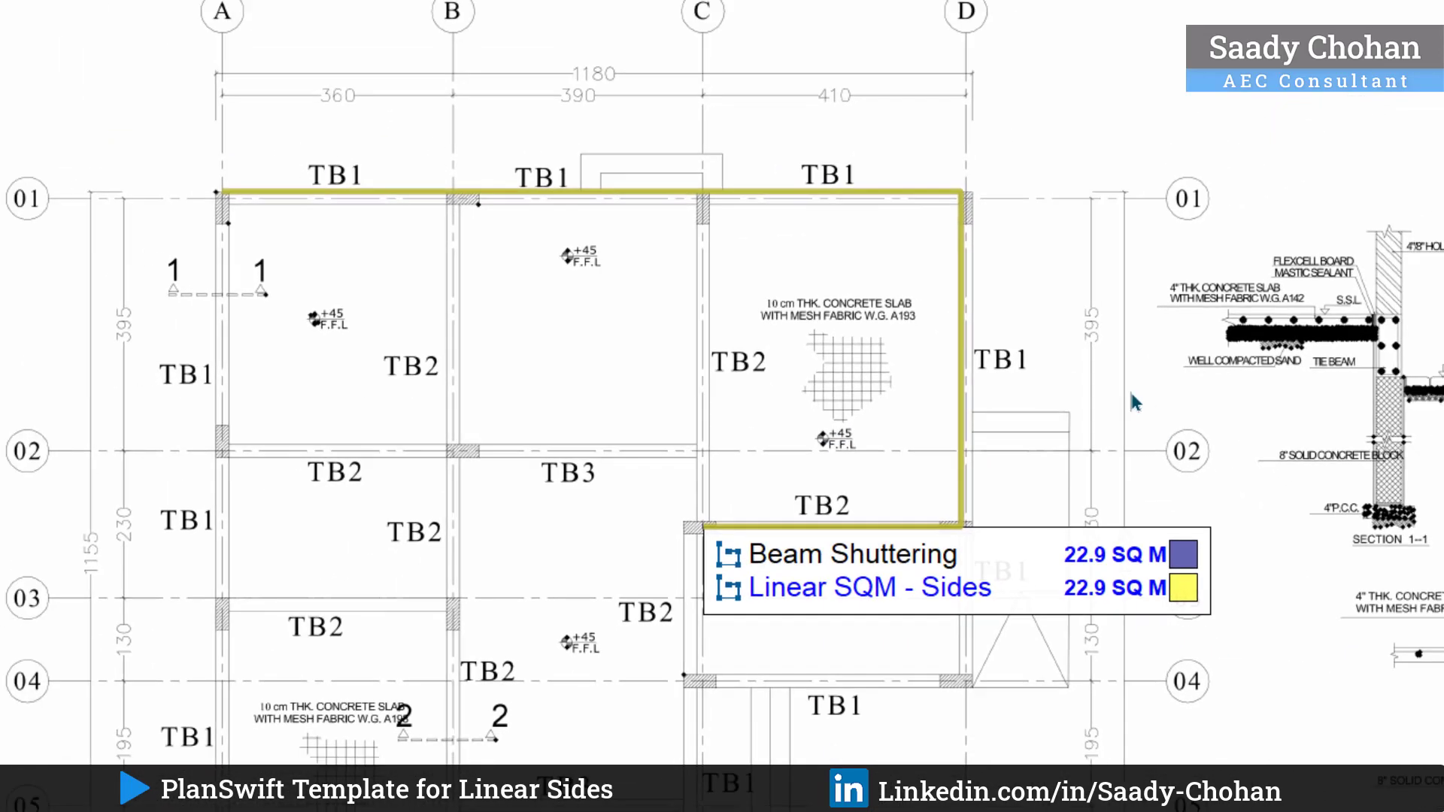
scroll(1093, 387, "up", 3)
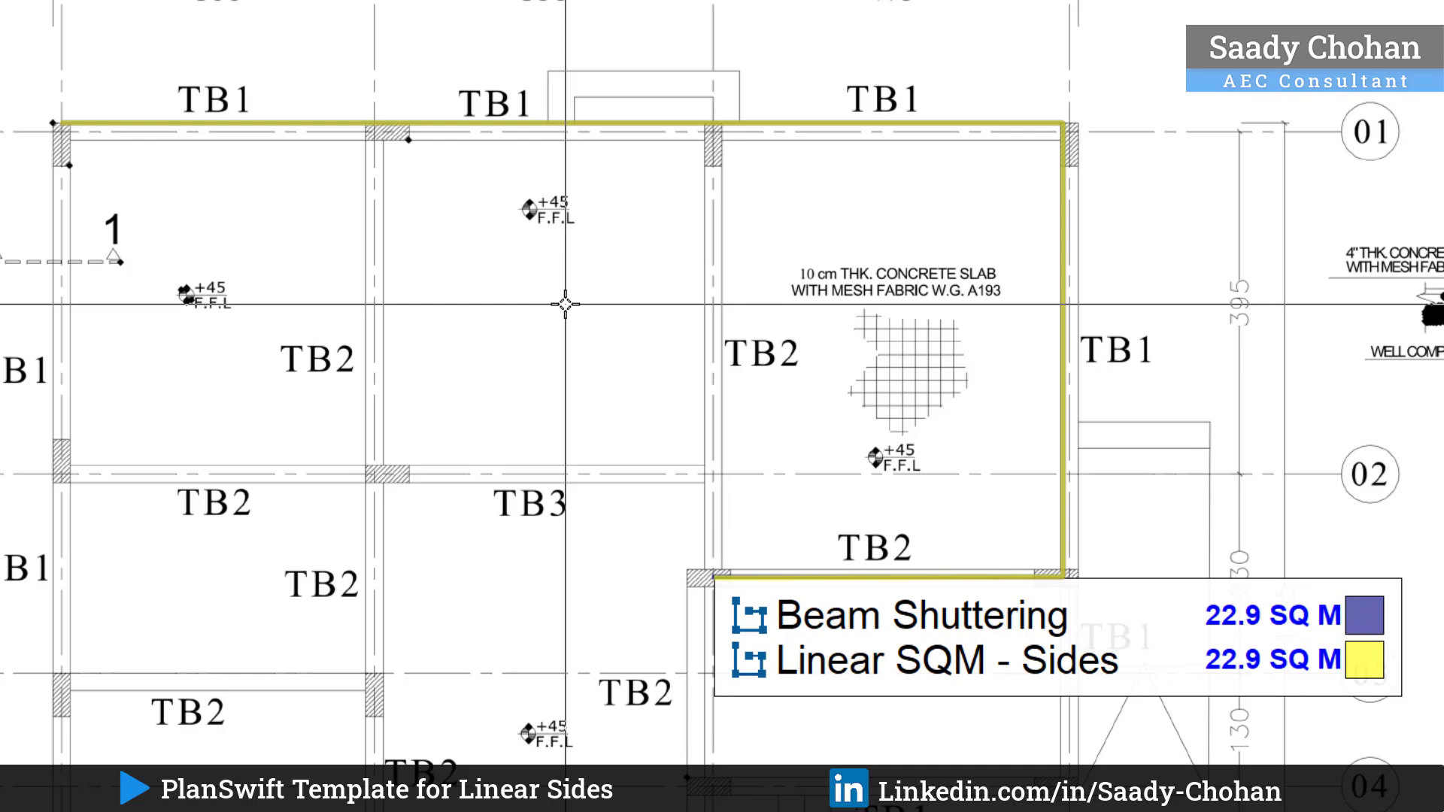